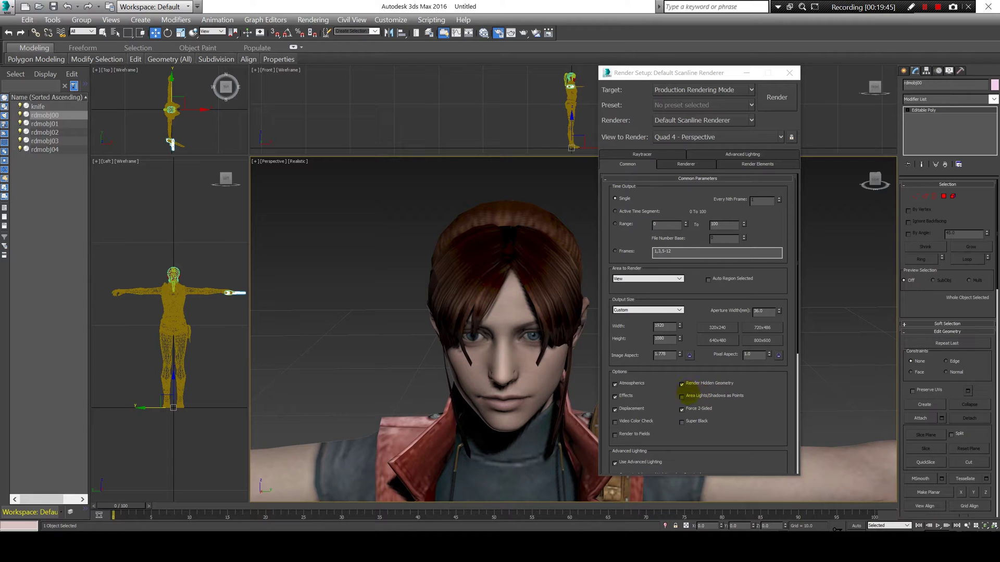
- Render the Perspective view, orbit to show the character's side, and render it again
{"action": "left_click", "coordinate": [777, 98]}
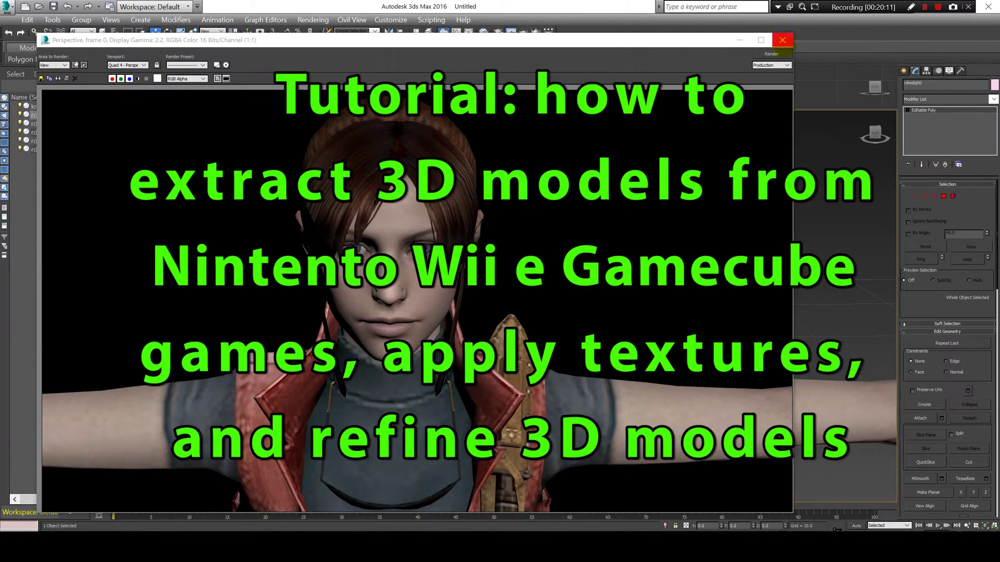
{"action": "left_click", "coordinate": [783, 40]}
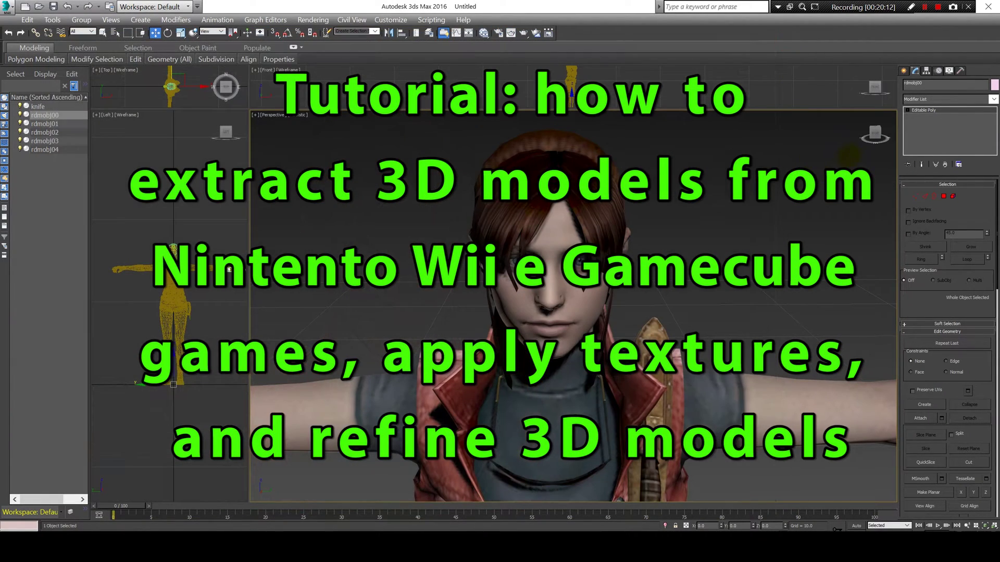
{"action": "left_click_drag", "start_coordinate": [875, 134], "coordinate": [909, 140]}
{"action": "left_click", "coordinate": [313, 20]}
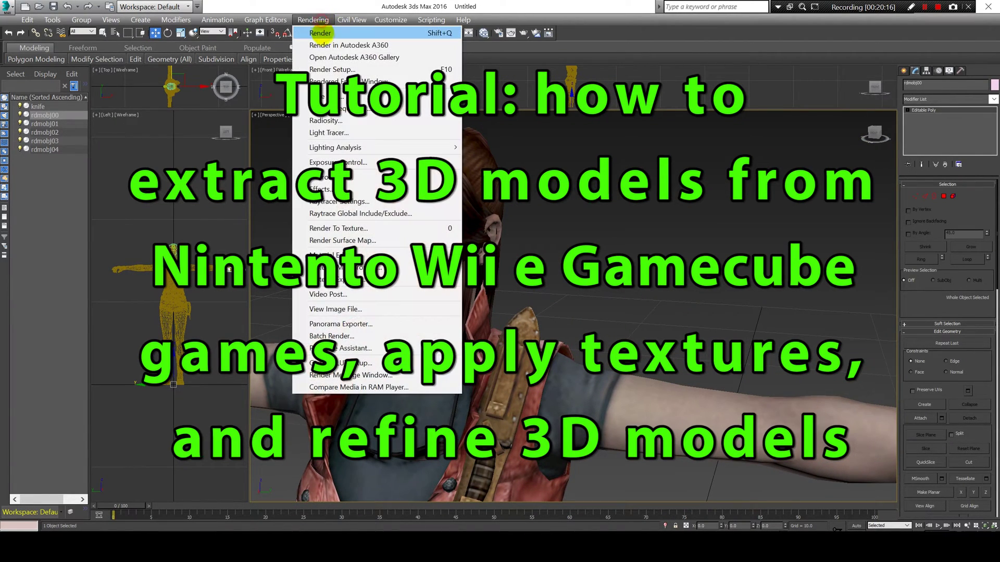
{"action": "left_click", "coordinate": [317, 30]}
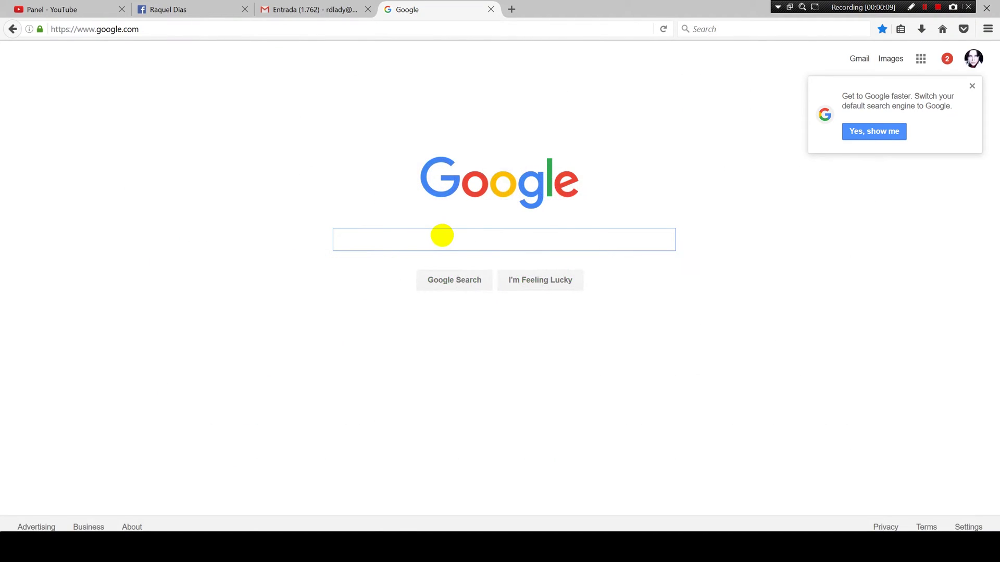
- Search Google for 'dolphin emulator' and go to the dolphin-emu.org download page
{"action": "type", "text": "dolphin "}
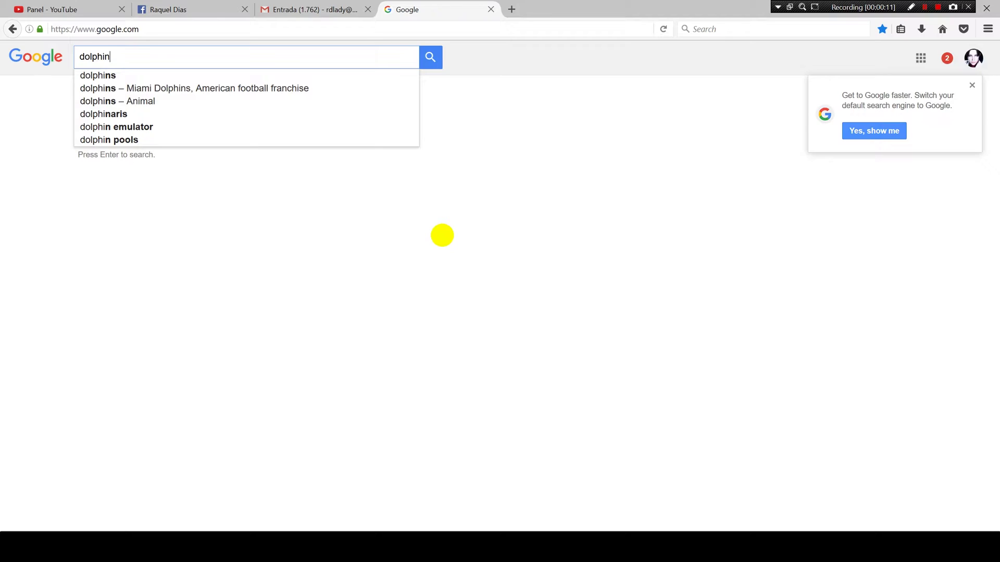
{"action": "type", "text": "emulator"}
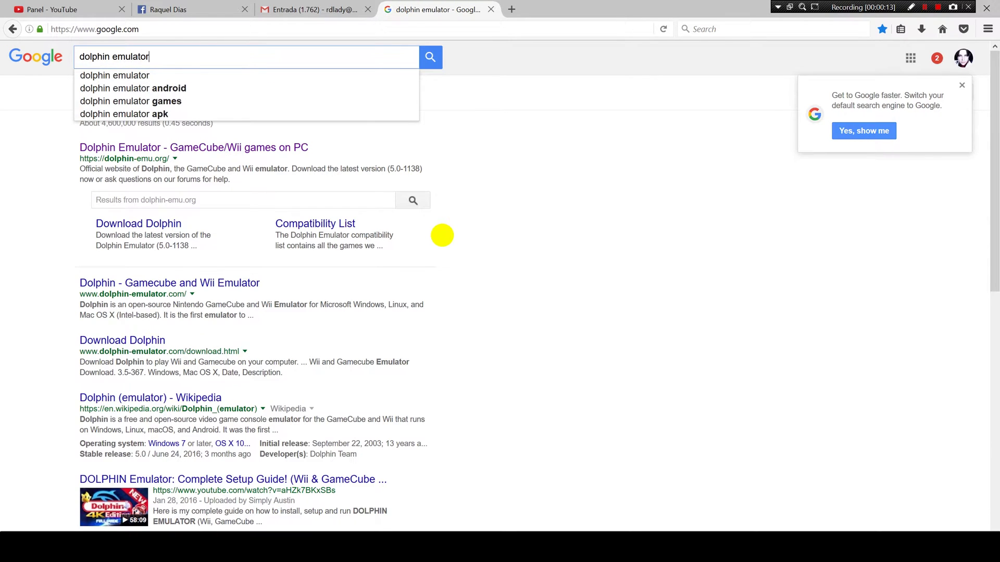
{"action": "key", "text": "Return"}
{"action": "left_click", "coordinate": [231, 146]}
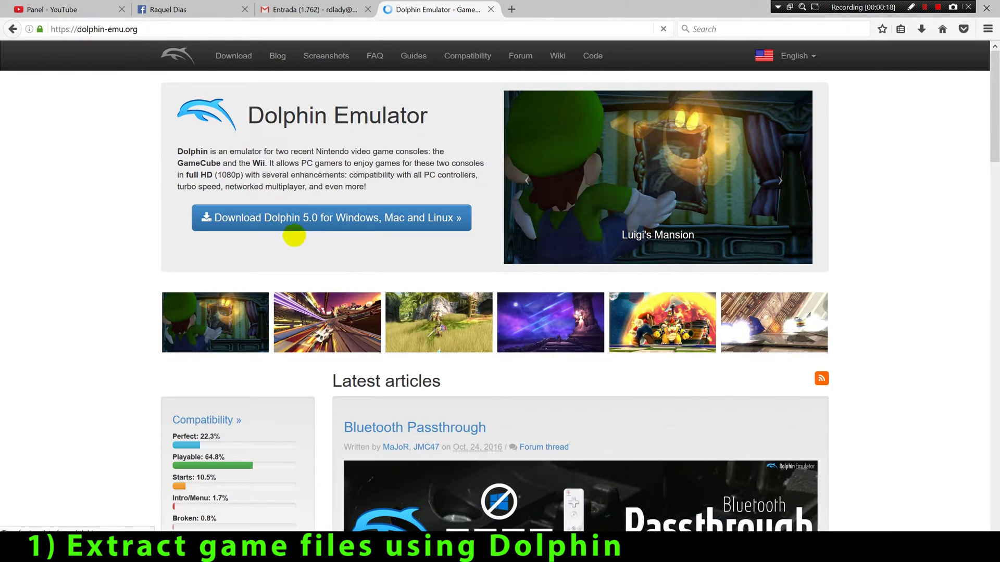
{"action": "left_click", "coordinate": [350, 218]}
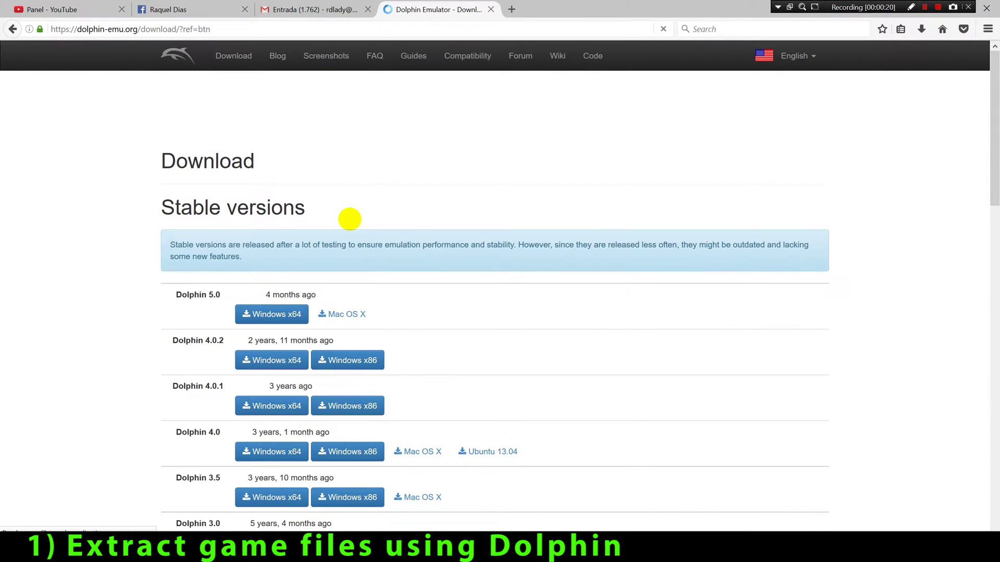
- Download the Dolphin 5.0 Windows x64 installer and run it from the downloads list
{"action": "left_click", "coordinate": [292, 314]}
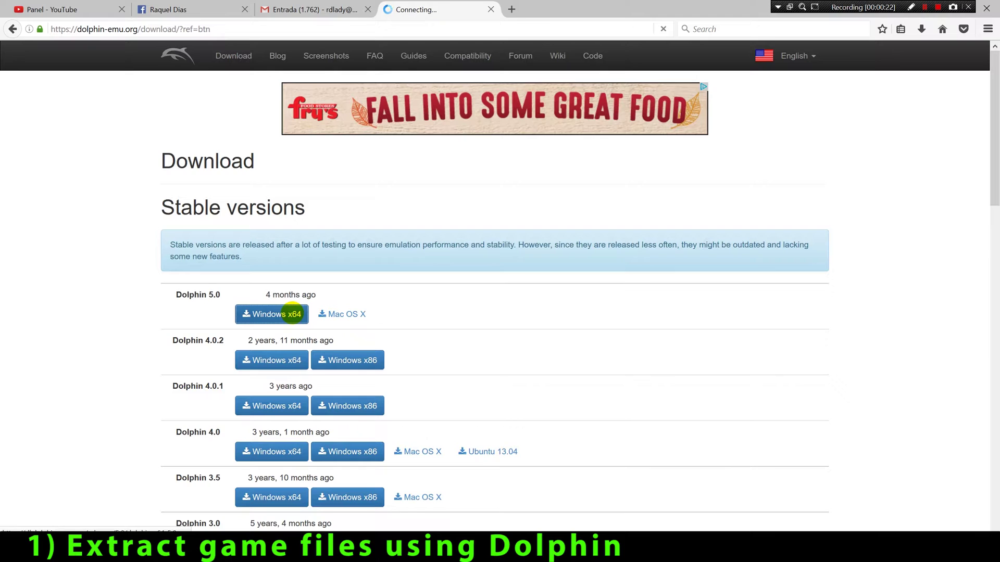
{"action": "left_click", "coordinate": [554, 265]}
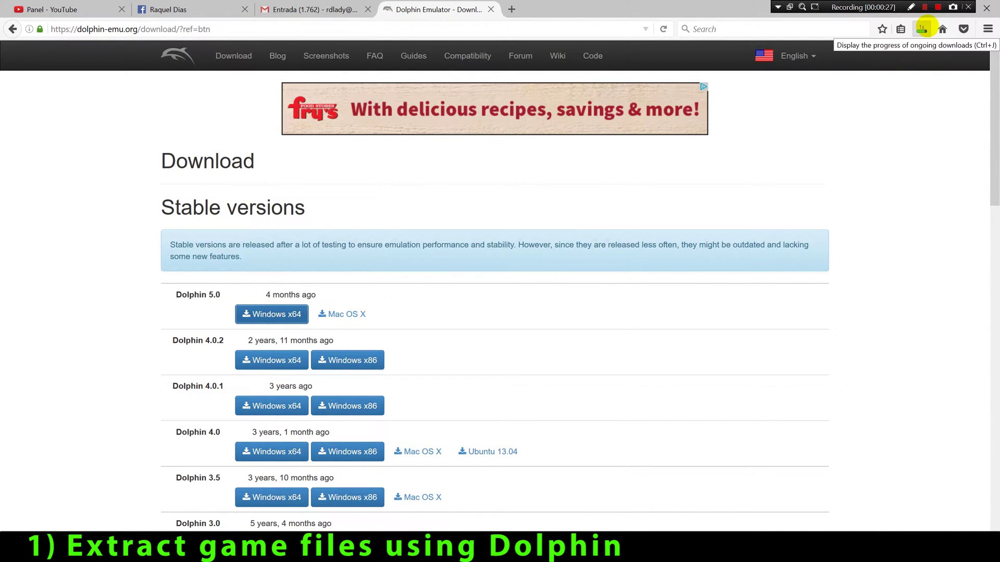
{"action": "left_click", "coordinate": [922, 29]}
{"action": "left_click", "coordinate": [886, 57]}
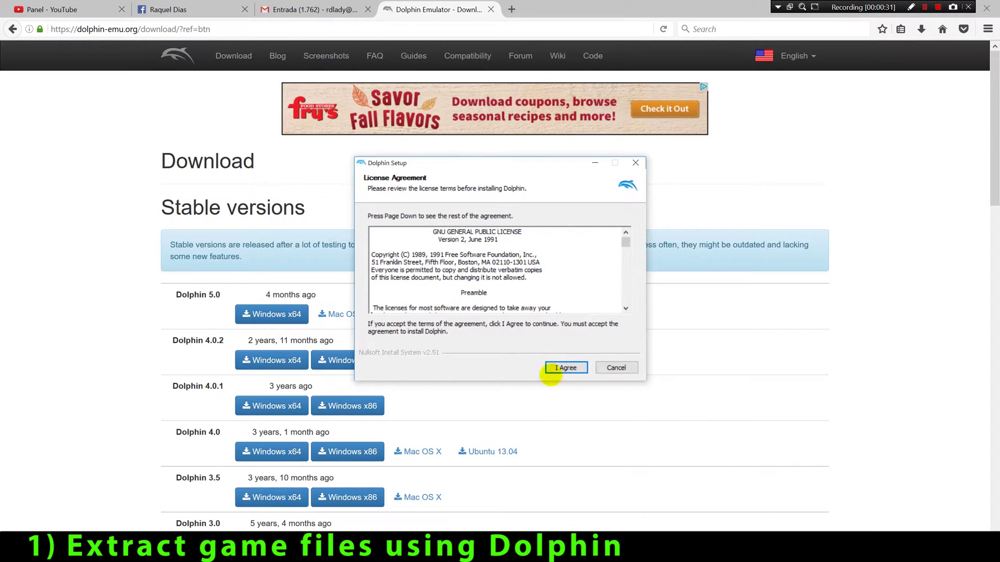
- Accept the licence, keep default components and folder, install Dolphin, and finish the wizard
{"action": "left_click", "coordinate": [566, 368]}
{"action": "left_click", "coordinate": [562, 367]}
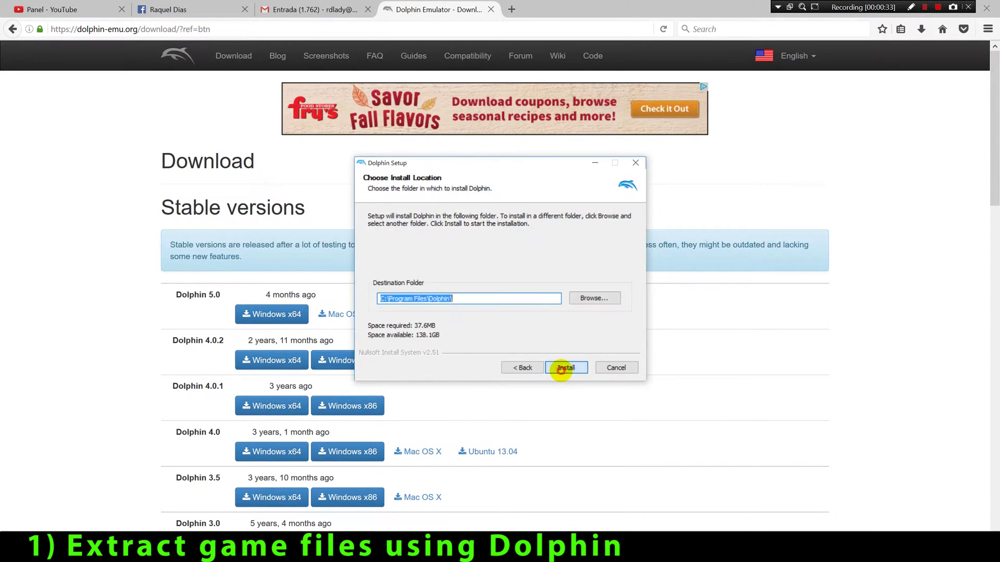
{"action": "left_click", "coordinate": [563, 368]}
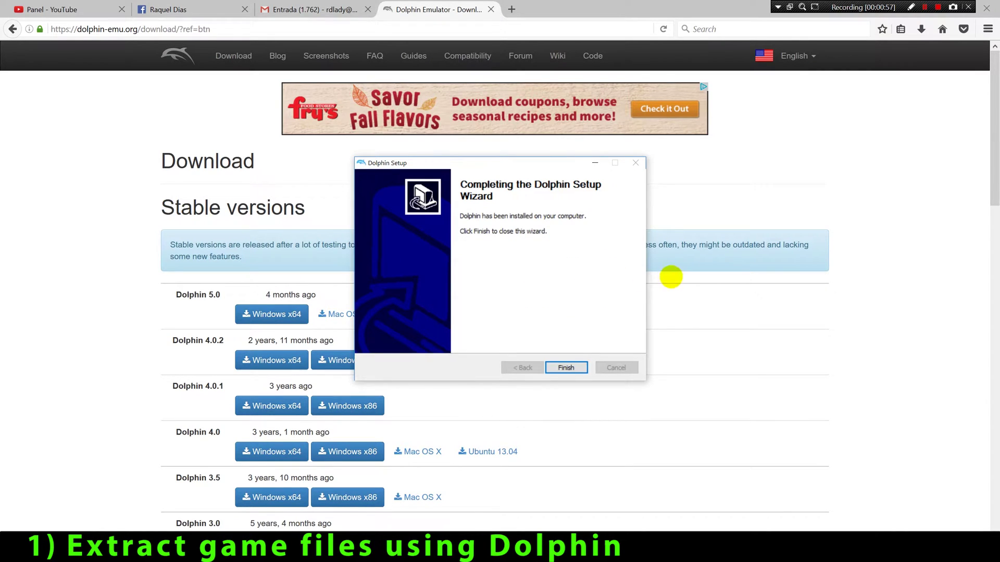
{"action": "left_click", "coordinate": [557, 368]}
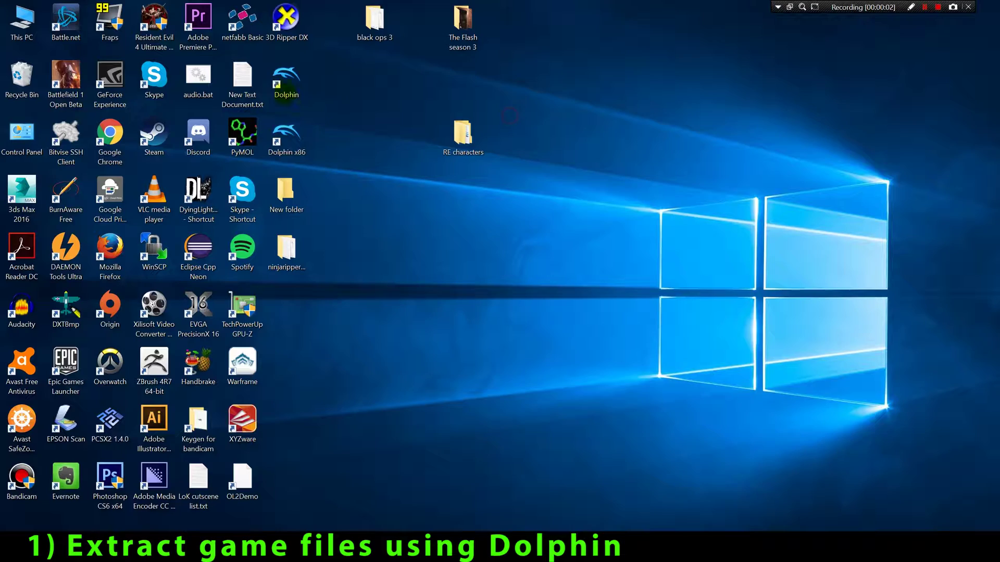
- Launch Dolphin and open the Properties of the DARKSIDE CHRONICLES game
{"action": "double_click", "coordinate": [286, 79]}
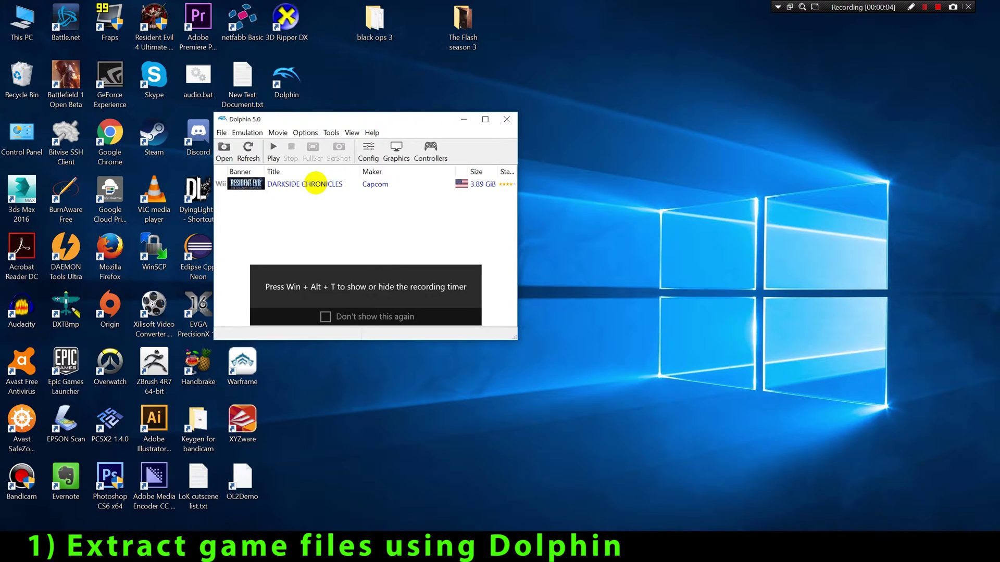
{"action": "left_click", "coordinate": [307, 185]}
{"action": "right_click", "coordinate": [310, 186]}
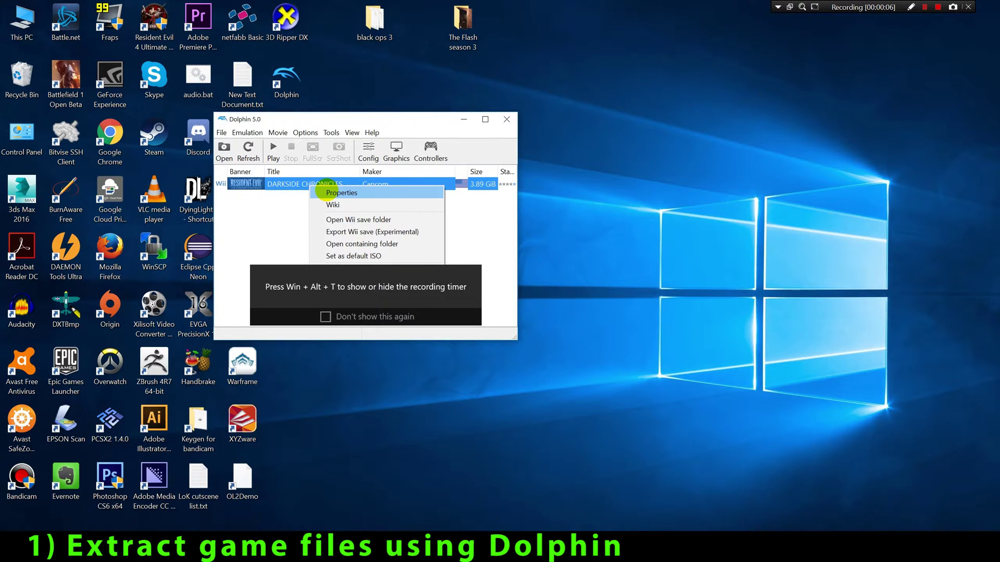
{"action": "left_click", "coordinate": [327, 193]}
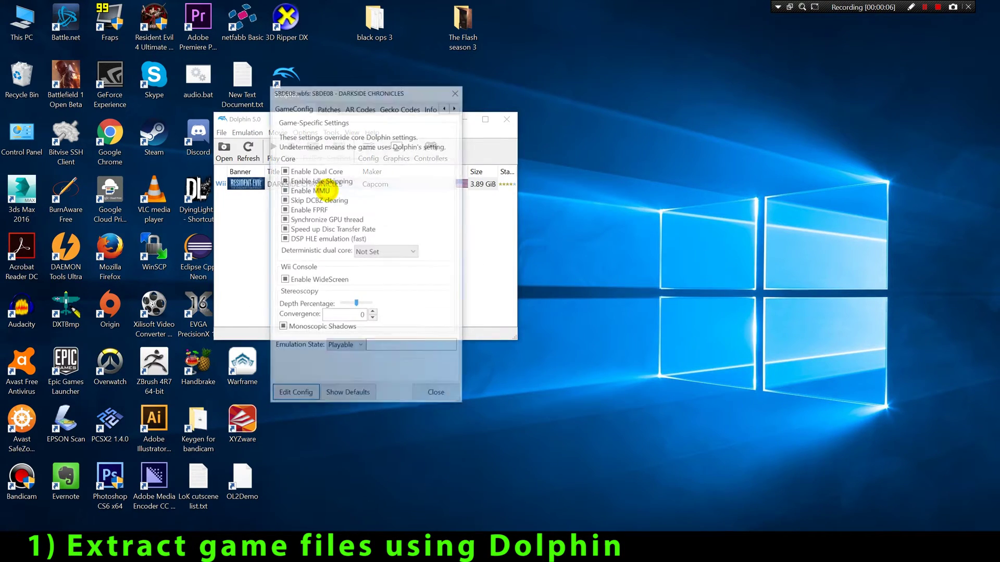
- On the Filesystem tab, choose Extract All Files for Partition 1
{"action": "left_click", "coordinate": [456, 106]}
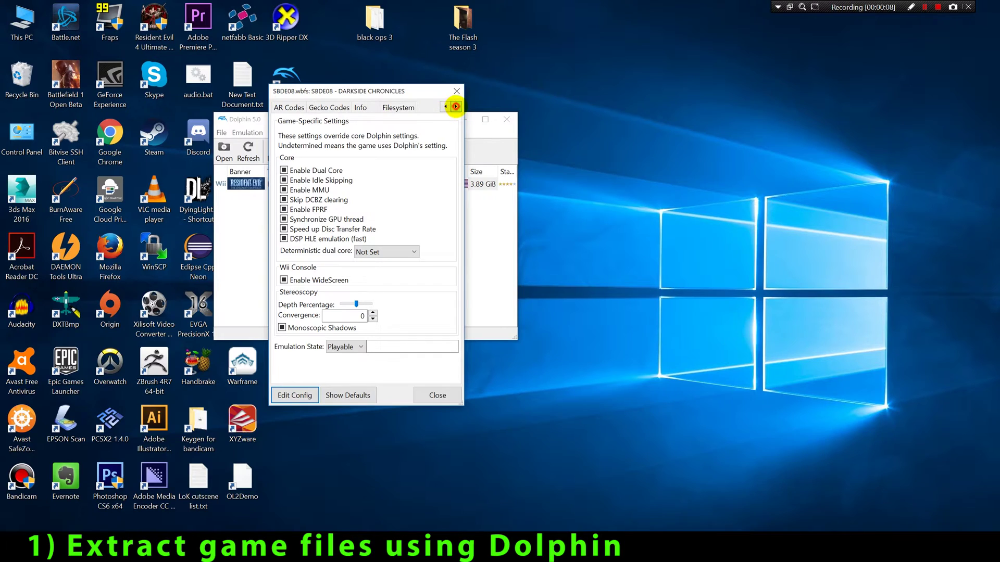
{"action": "left_click", "coordinate": [401, 106]}
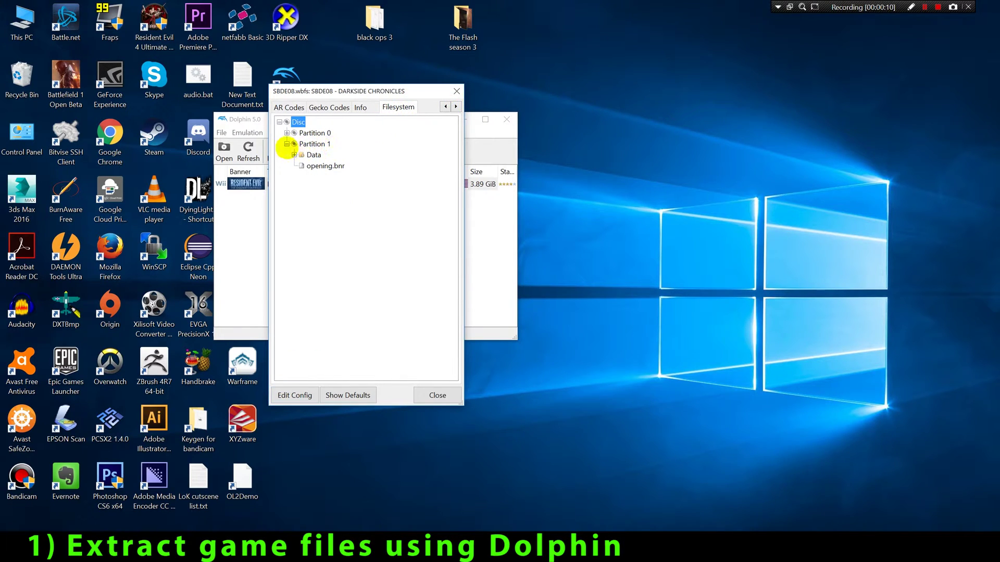
{"action": "left_click", "coordinate": [287, 133]}
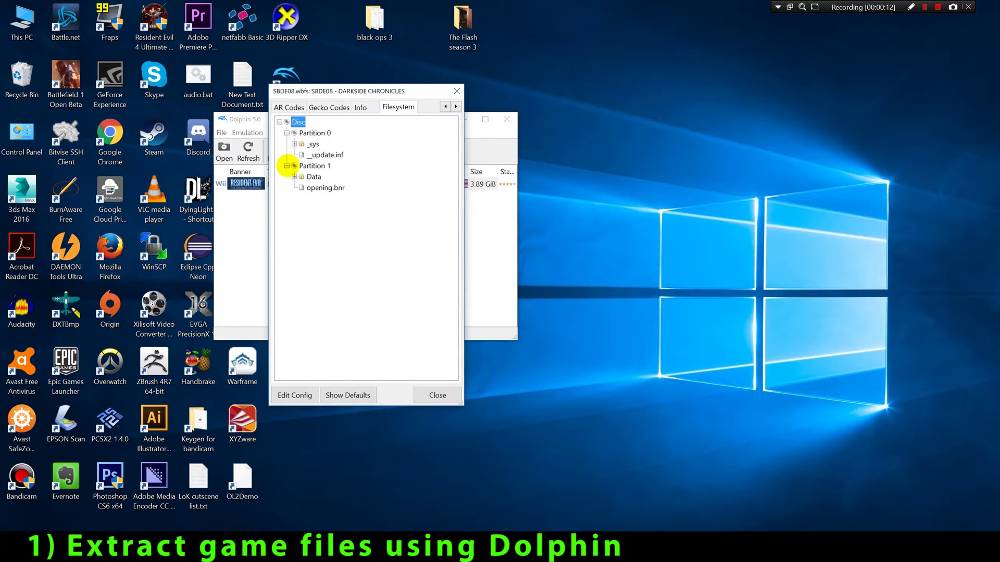
{"action": "right_click", "coordinate": [312, 165]}
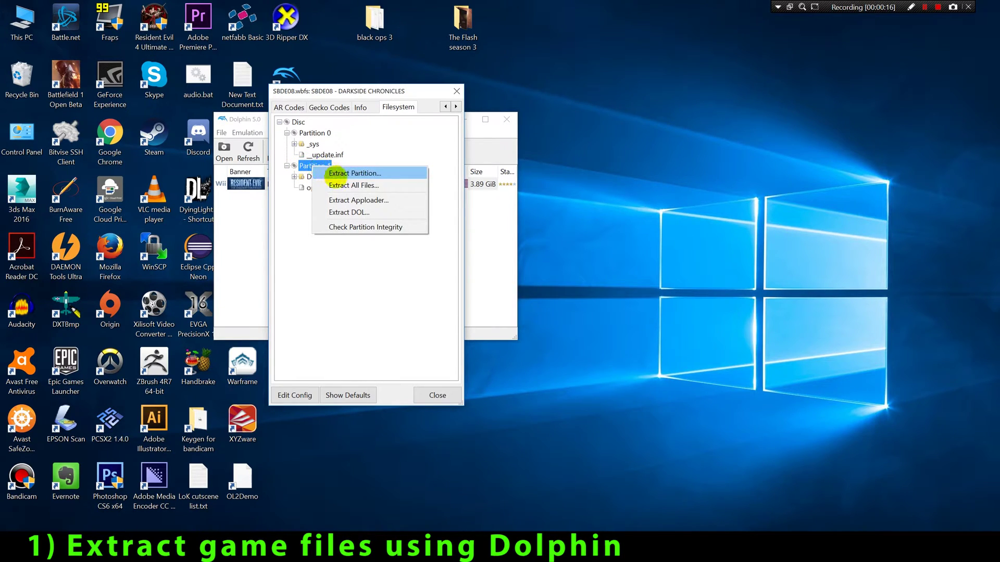
{"action": "left_click", "coordinate": [349, 185]}
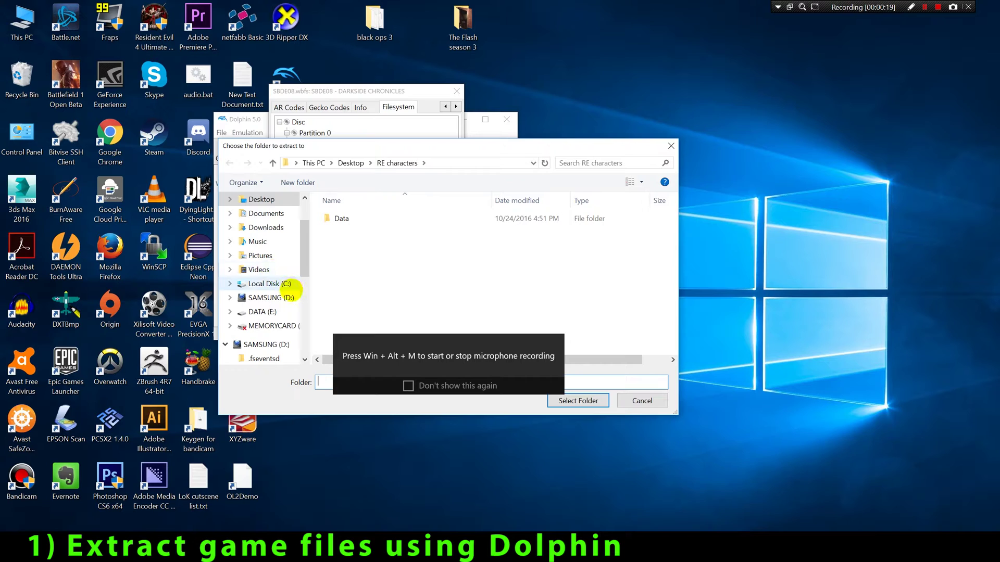
- Create a Desktop folder 'RE Darkside Chronicles files' and extract Partition 1 into it
{"action": "left_click", "coordinate": [262, 200]}
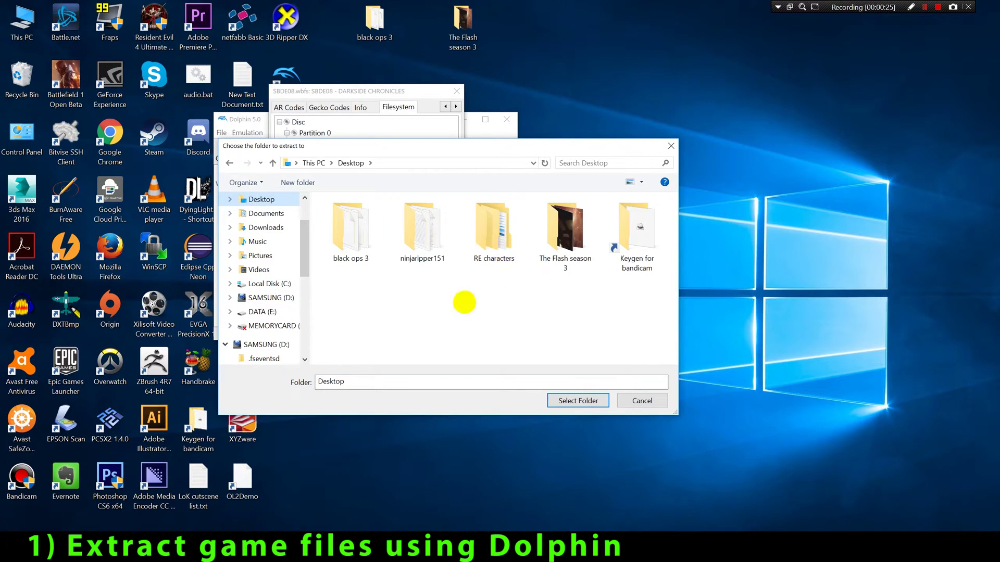
{"action": "right_click", "coordinate": [426, 329]}
{"action": "mouse_move", "coordinate": [445, 453]}
{"action": "left_click", "coordinate": [600, 350]}
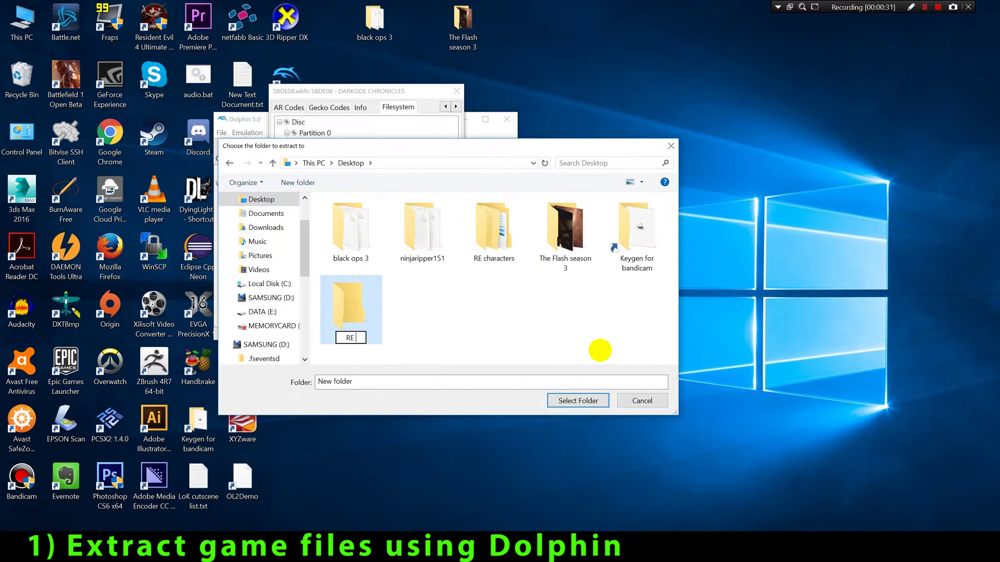
{"action": "type", "text": "RE Darkside Chronicles files"}
{"action": "key", "text": "Return"}
{"action": "key", "text": "Return"}
{"action": "left_click", "coordinate": [578, 401]}
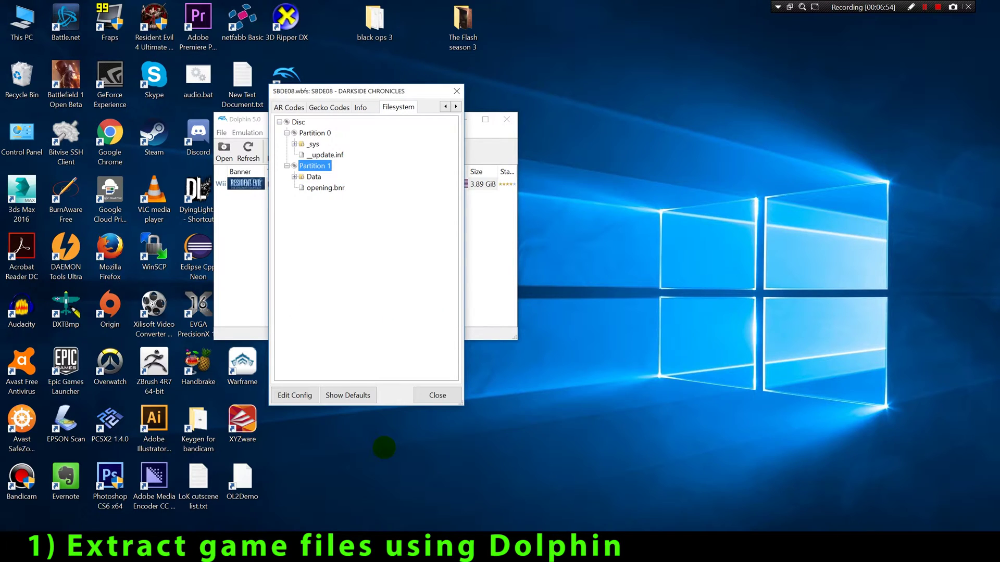
- Close the properties window and Dolphin, then open RE Darkside Chronicles files > Data
{"action": "left_click", "coordinate": [437, 396]}
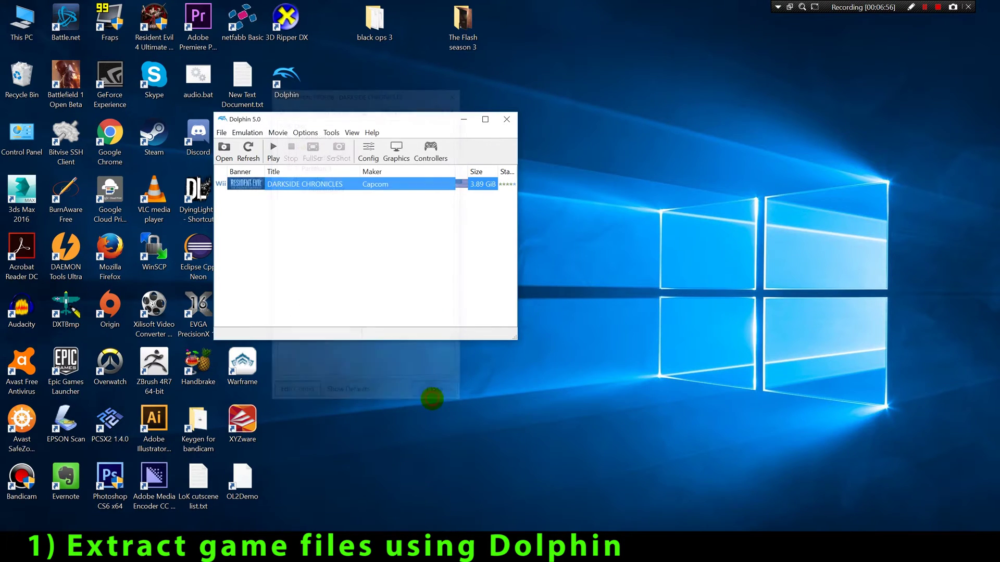
{"action": "left_click", "coordinate": [507, 119]}
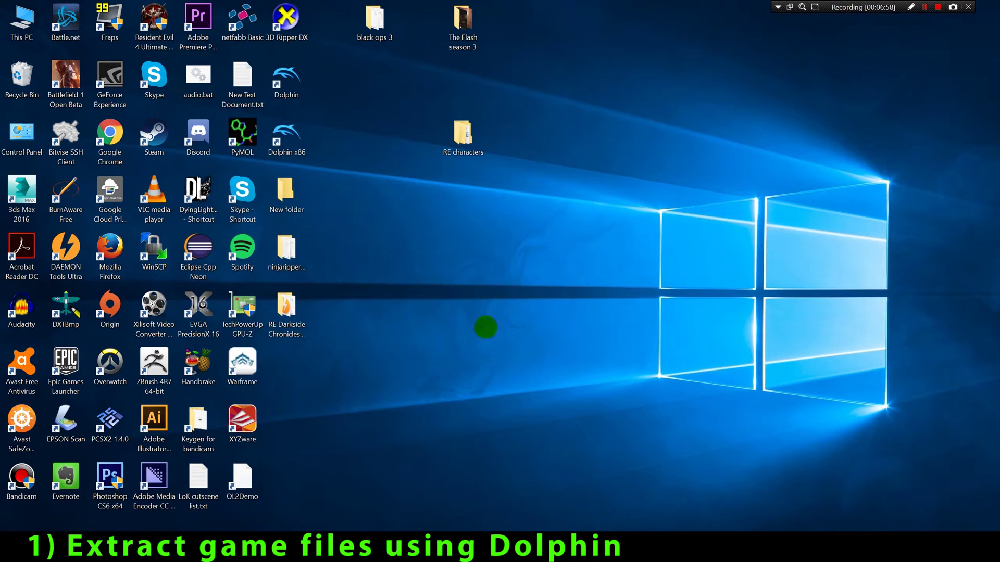
{"action": "left_click", "coordinate": [287, 343]}
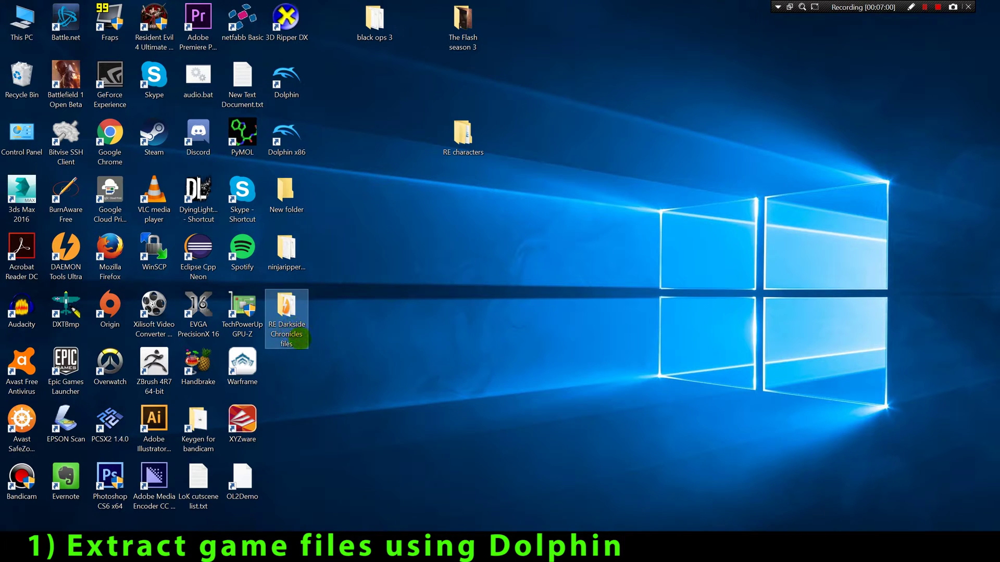
{"action": "double_click", "coordinate": [300, 338]}
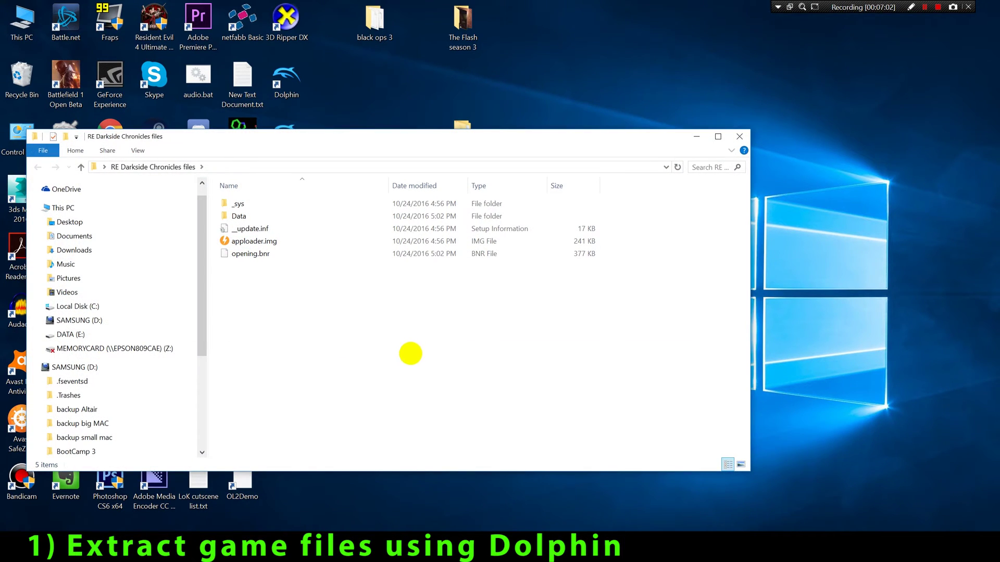
{"action": "double_click", "coordinate": [235, 215]}
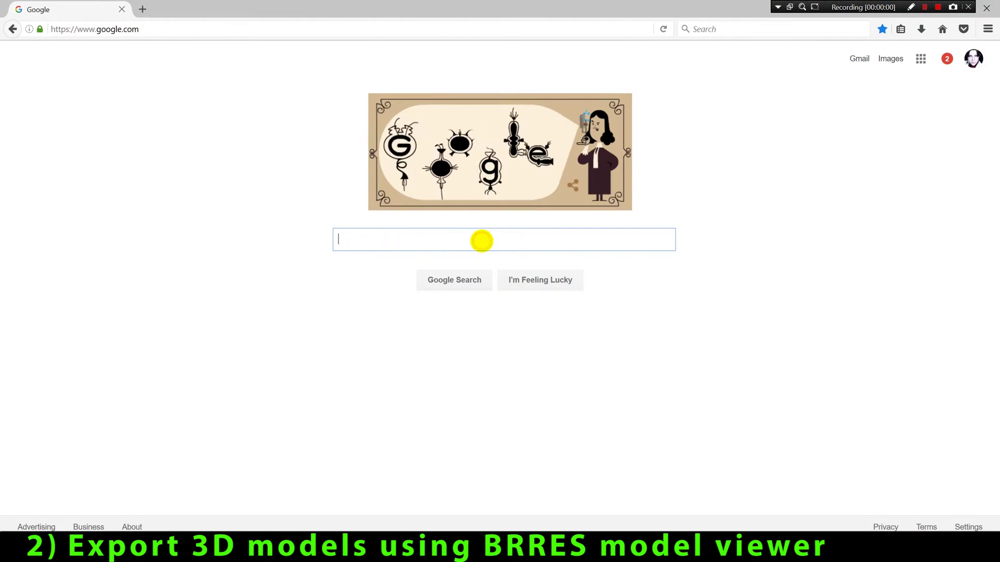
- Search Google for 'brres viewer' and open the VG Resource BRRES viewer thread
{"action": "type", "text": "BR"}
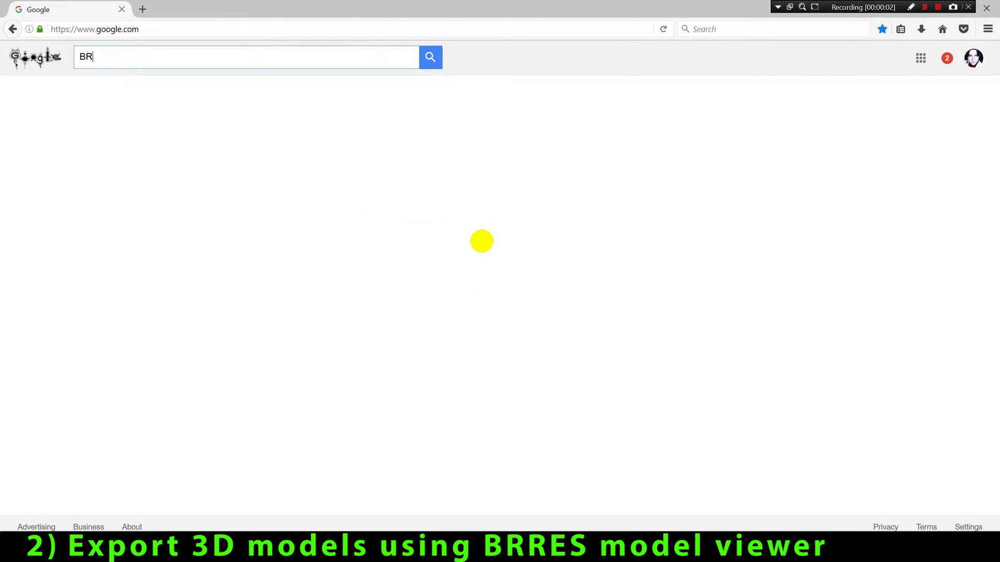
{"action": "type", "text": "RES"}
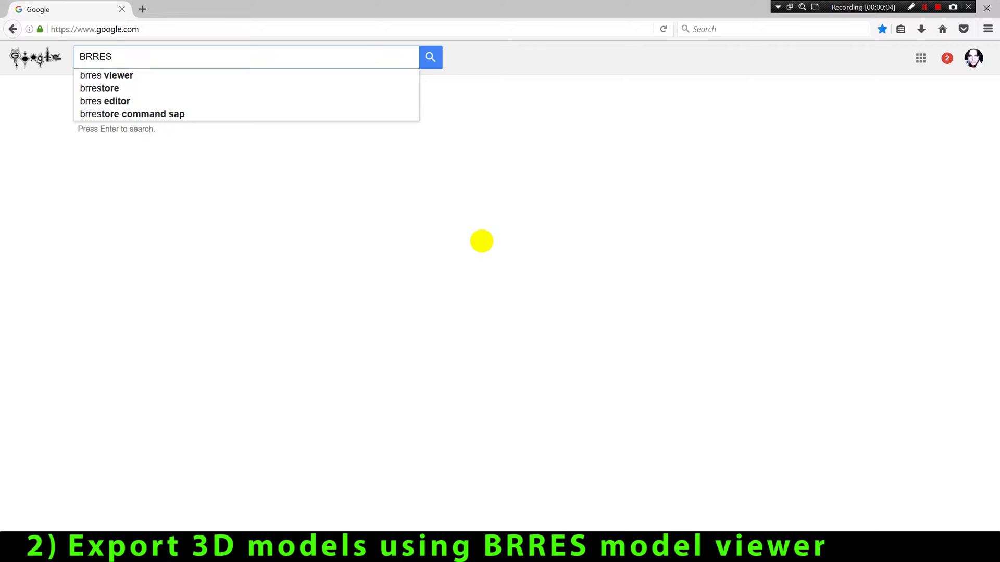
{"action": "key", "text": "Down"}
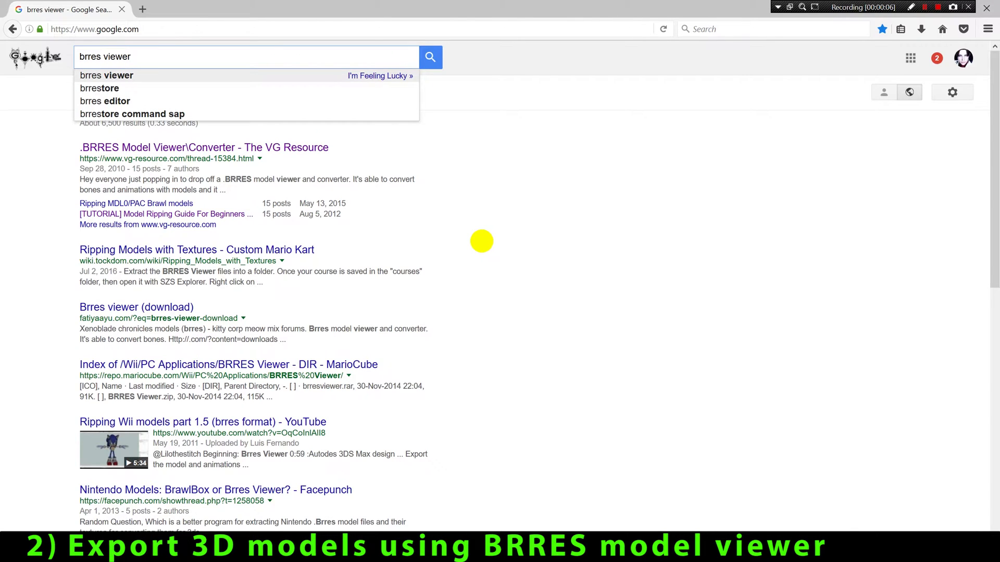
{"action": "key", "text": "Return"}
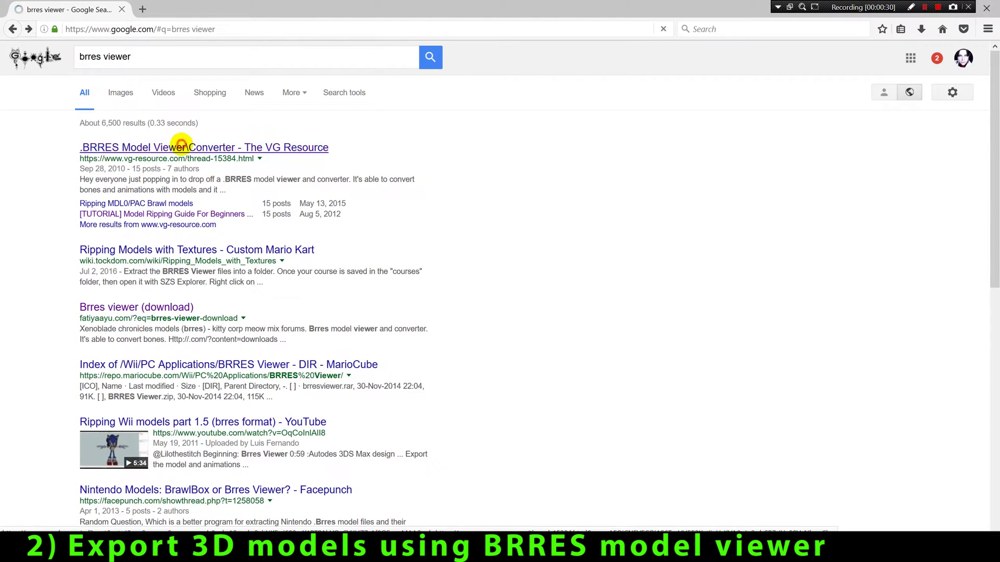
{"action": "left_click", "coordinate": [167, 146]}
- Download brresviewer.rar from its MediaFire page and check the recent downloads
{"action": "left_click", "coordinate": [326, 399]}
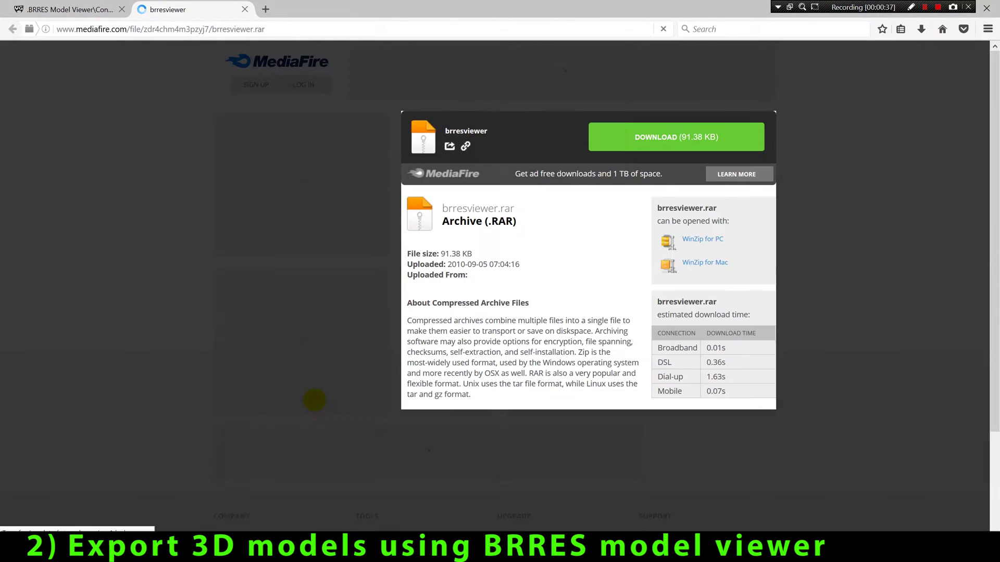
{"action": "left_click", "coordinate": [632, 139]}
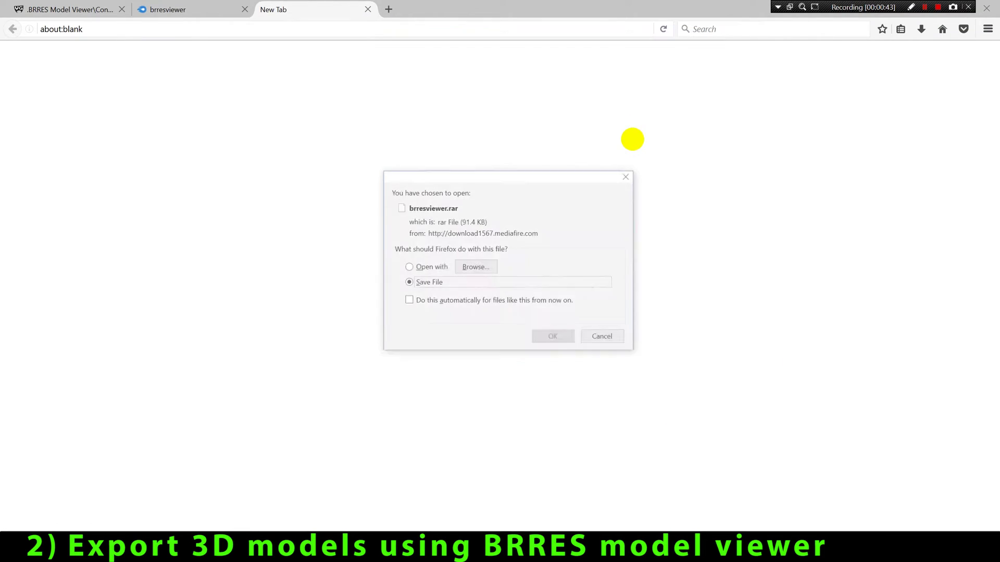
{"action": "left_click", "coordinate": [553, 338]}
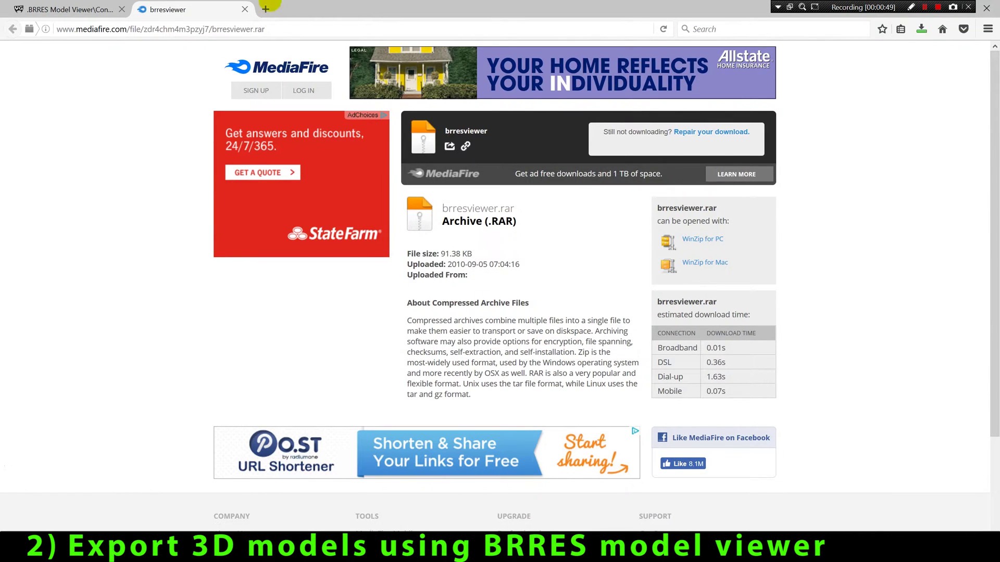
{"action": "left_click", "coordinate": [921, 30]}
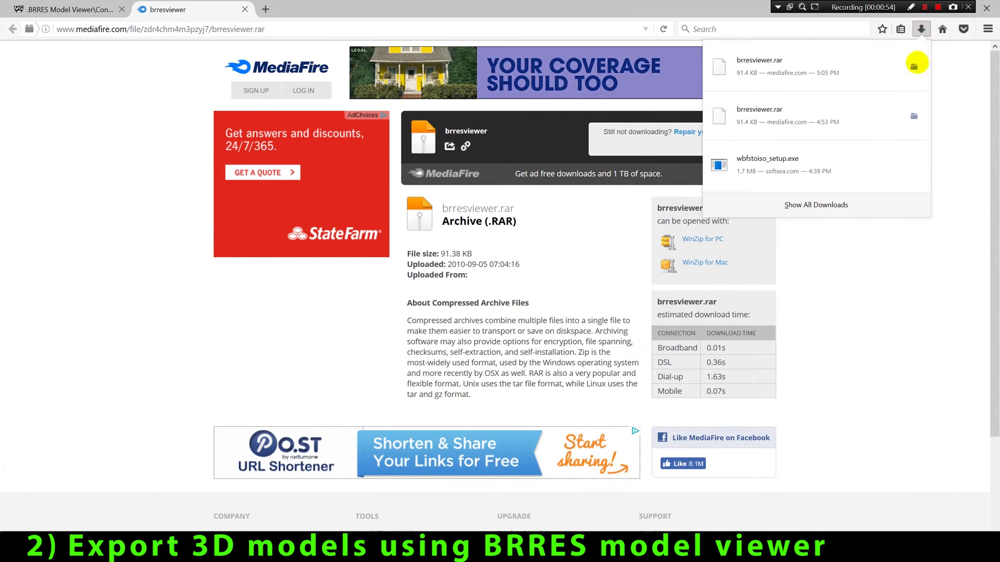
- Extract brresviewer.rar with 7-Zip into the Downloads folder
{"action": "left_click", "coordinate": [913, 62]}
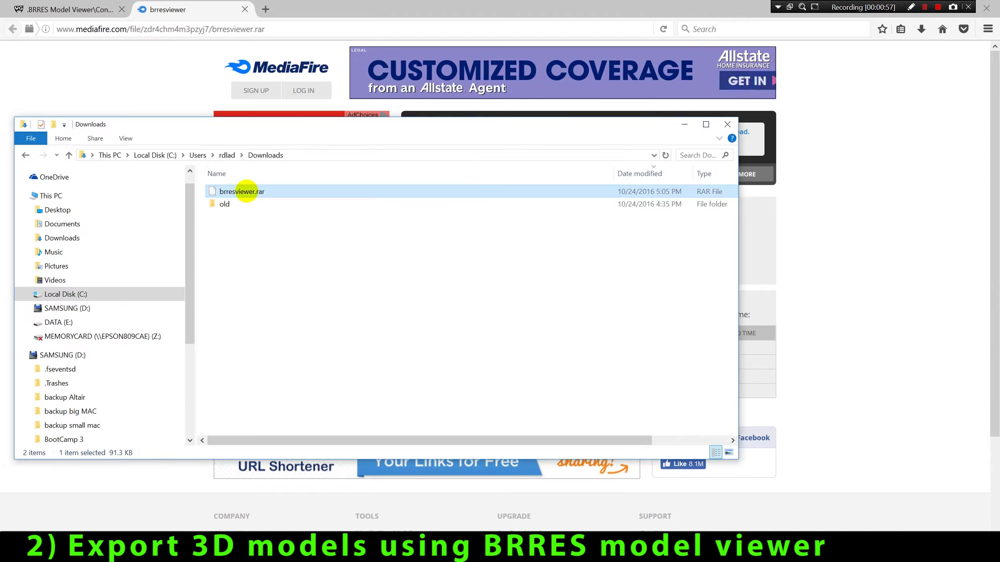
{"action": "right_click", "coordinate": [245, 190]}
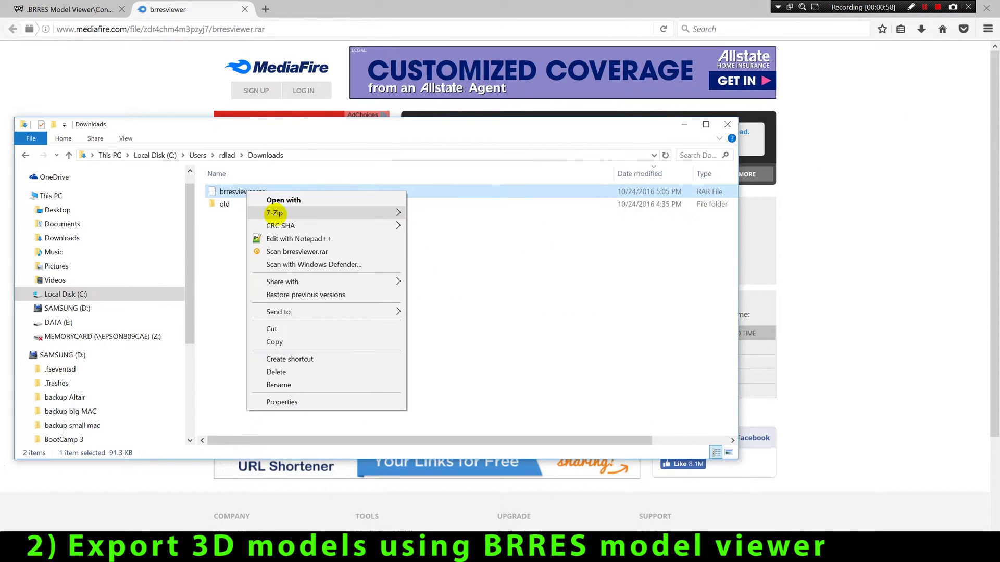
{"action": "mouse_move", "coordinate": [284, 213]}
{"action": "left_click", "coordinate": [435, 252]}
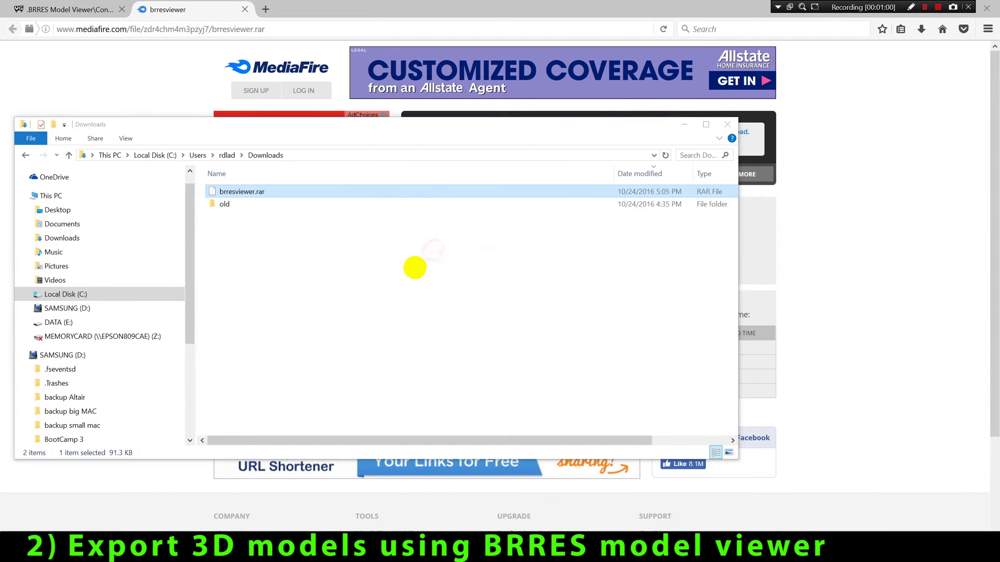
- Launch brresviewerv4.exe from the extracted brresviewer folder
{"action": "double_click", "coordinate": [235, 217]}
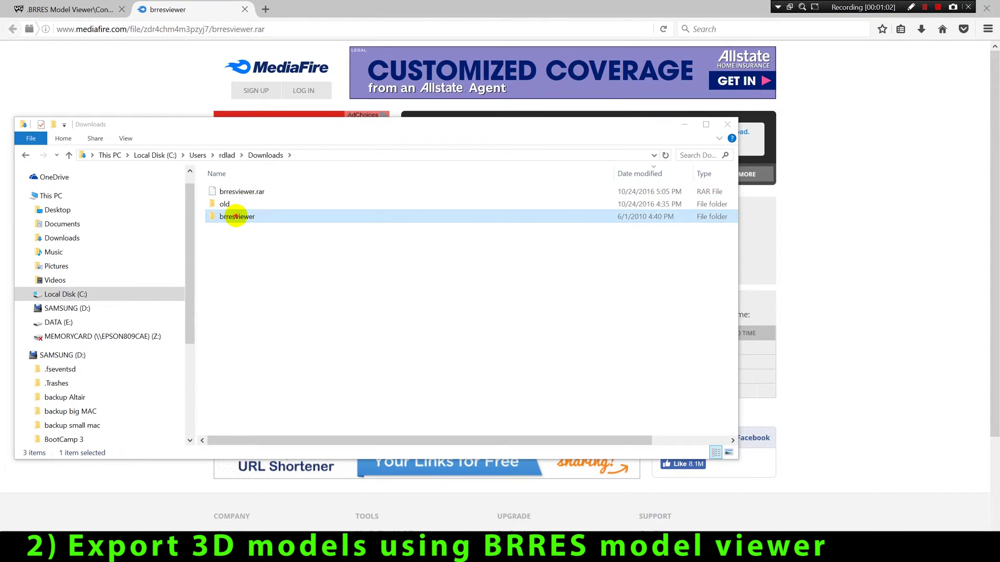
{"action": "left_click", "coordinate": [254, 204]}
{"action": "double_click", "coordinate": [255, 203]}
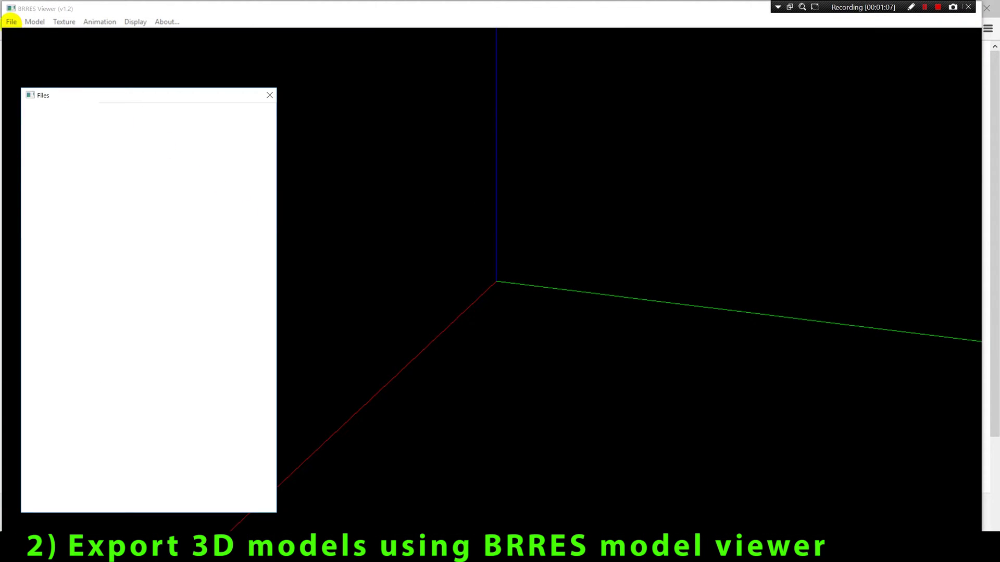
- Open E111_LO_0.arc from Data/chara and dismiss the no-model-loaded error
{"action": "left_click", "coordinate": [11, 22]}
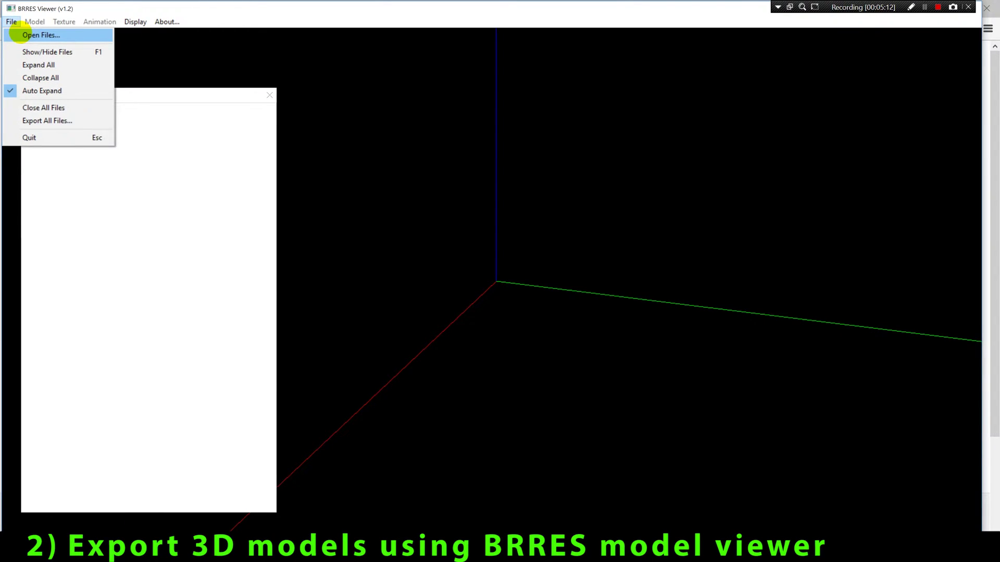
{"action": "left_click", "coordinate": [18, 33]}
{"action": "double_click", "coordinate": [128, 118]}
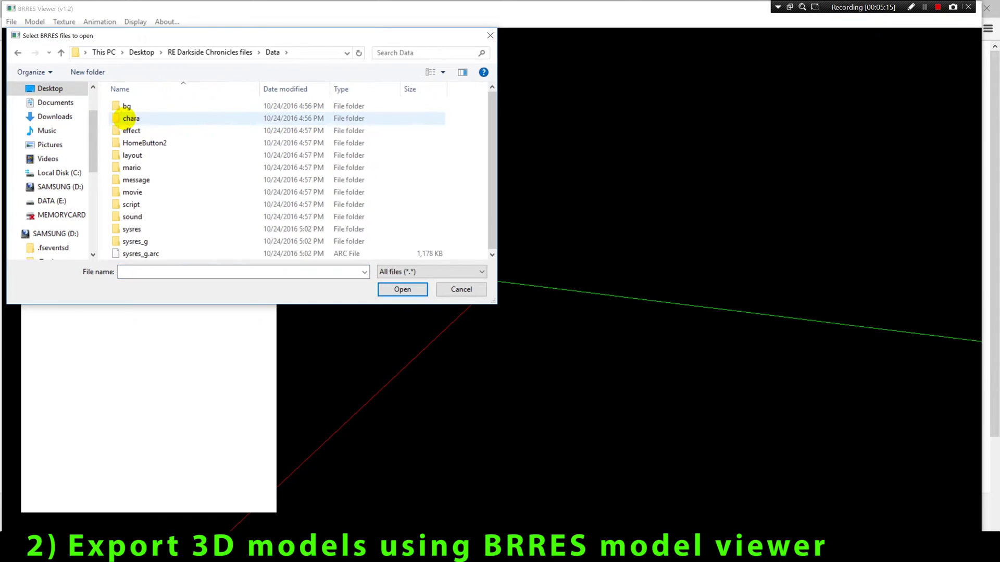
{"action": "double_click", "coordinate": [130, 118]}
{"action": "scroll", "coordinate": [178, 214], "scroll_direction": "down", "scroll_amount": 2}
{"action": "double_click", "coordinate": [179, 214]}
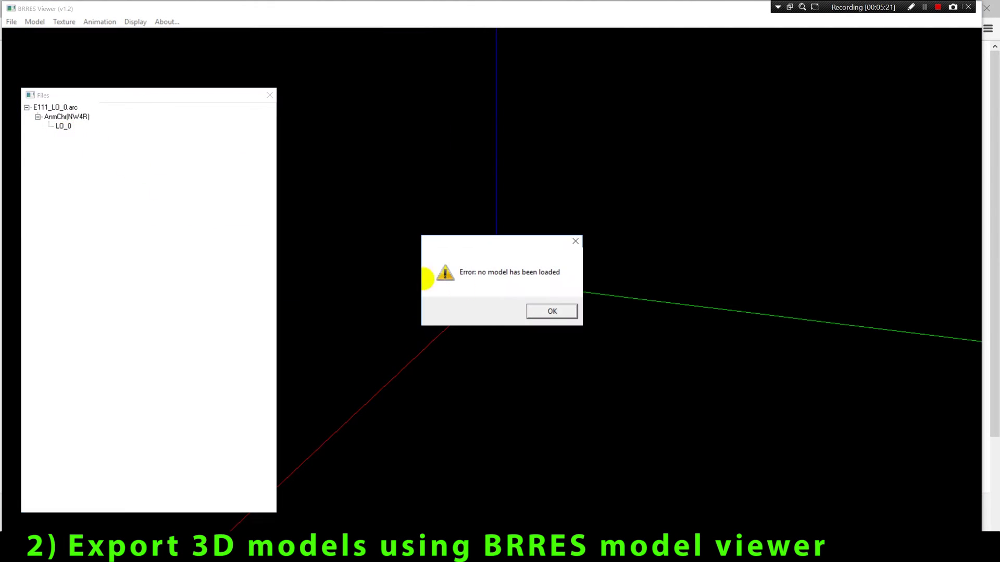
{"action": "left_click", "coordinate": [544, 311]}
- Load the ca_CLxCR.arc and E172_CL_0.arc archives into the viewer
{"action": "left_click", "coordinate": [11, 21]}
{"action": "left_click", "coordinate": [18, 33]}
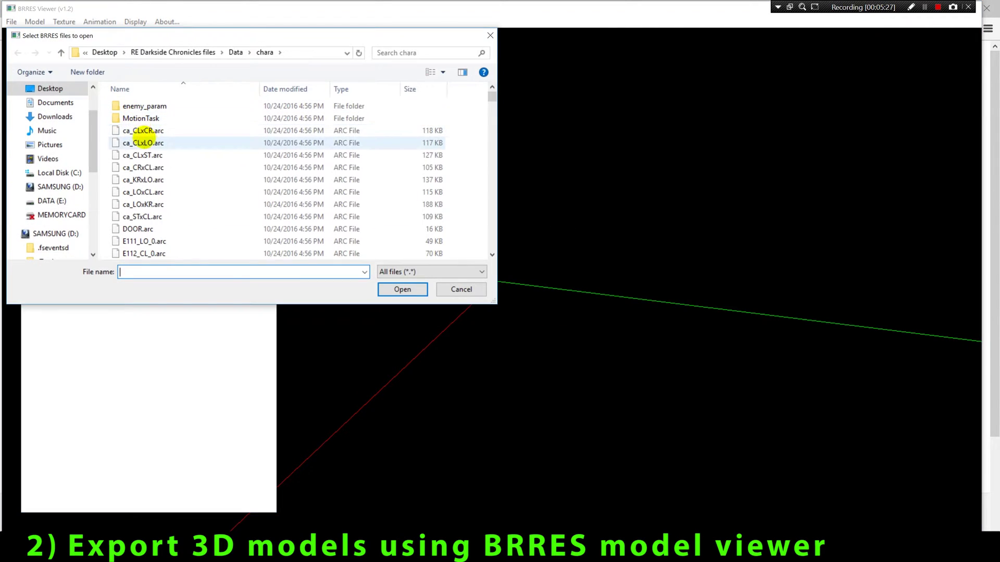
{"action": "double_click", "coordinate": [151, 129]}
{"action": "left_click", "coordinate": [11, 22]}
{"action": "left_click", "coordinate": [18, 33]}
{"action": "scroll", "coordinate": [189, 212], "scroll_direction": "down", "scroll_amount": 3}
{"action": "double_click", "coordinate": [172, 263]}
- Load EAX0.arc and preview its EAX0_Body texture
{"action": "left_click", "coordinate": [11, 21]}
{"action": "left_click", "coordinate": [21, 34]}
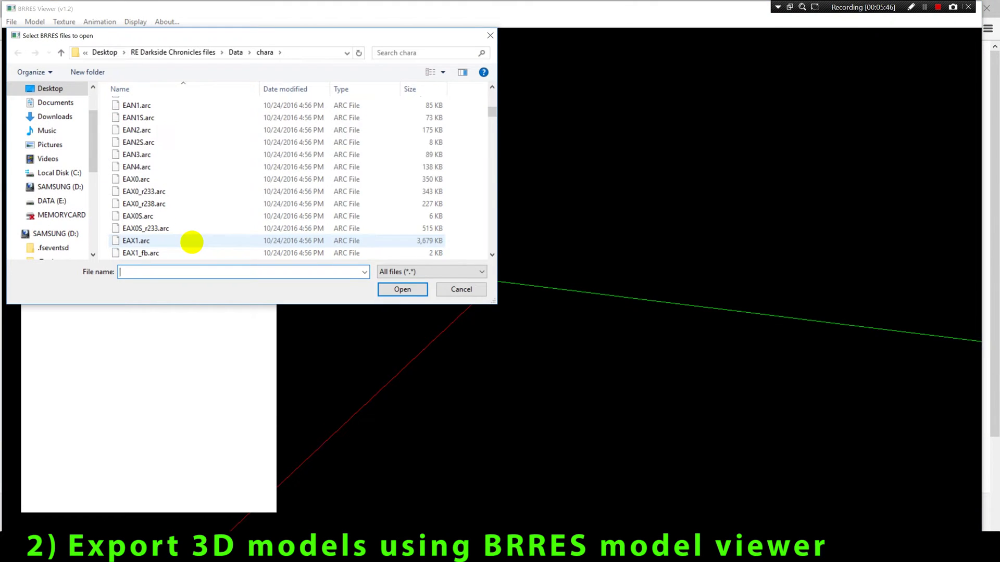
{"action": "double_click", "coordinate": [134, 181]}
{"action": "left_click", "coordinate": [72, 285]}
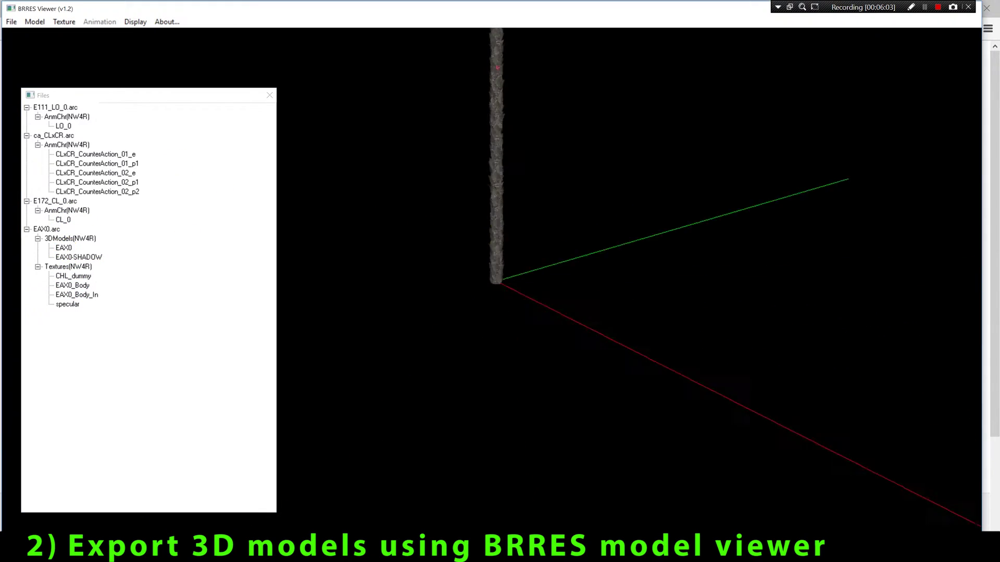
- Open another archive and display the EAL1 crocodile model
{"action": "left_click", "coordinate": [11, 22]}
{"action": "left_click", "coordinate": [18, 33]}
{"action": "scroll", "coordinate": [489, 246], "scroll_direction": "down", "scroll_amount": 15}
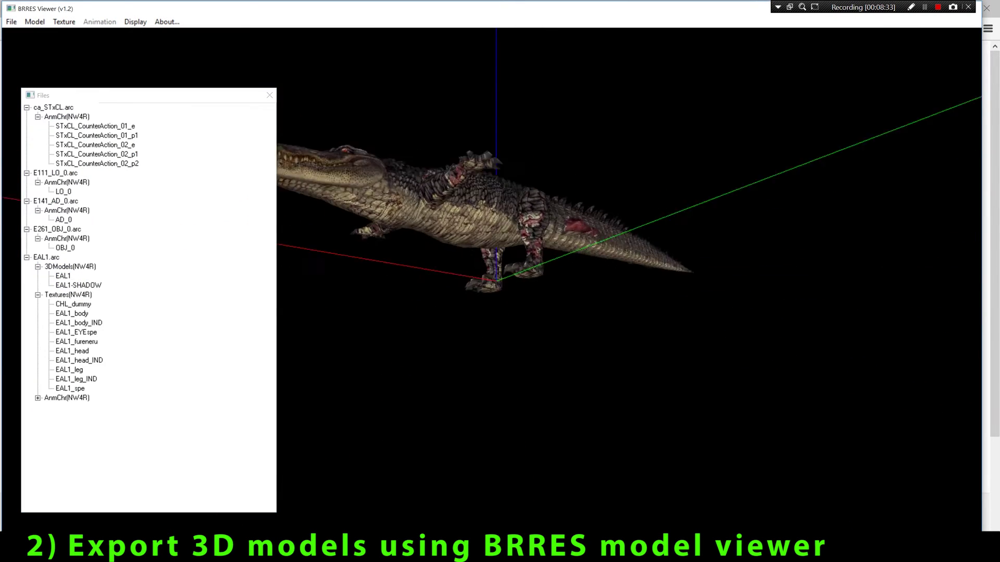
{"action": "left_click", "coordinate": [63, 276]}
- Open another archive and display the ECB1 model in the viewport
{"action": "left_click", "coordinate": [11, 21]}
{"action": "left_click", "coordinate": [18, 33]}
{"action": "scroll", "coordinate": [487, 123], "scroll_direction": "down", "scroll_amount": 10}
{"action": "left_click_drag", "start_coordinate": [227, 36], "coordinate": [375, 58]}
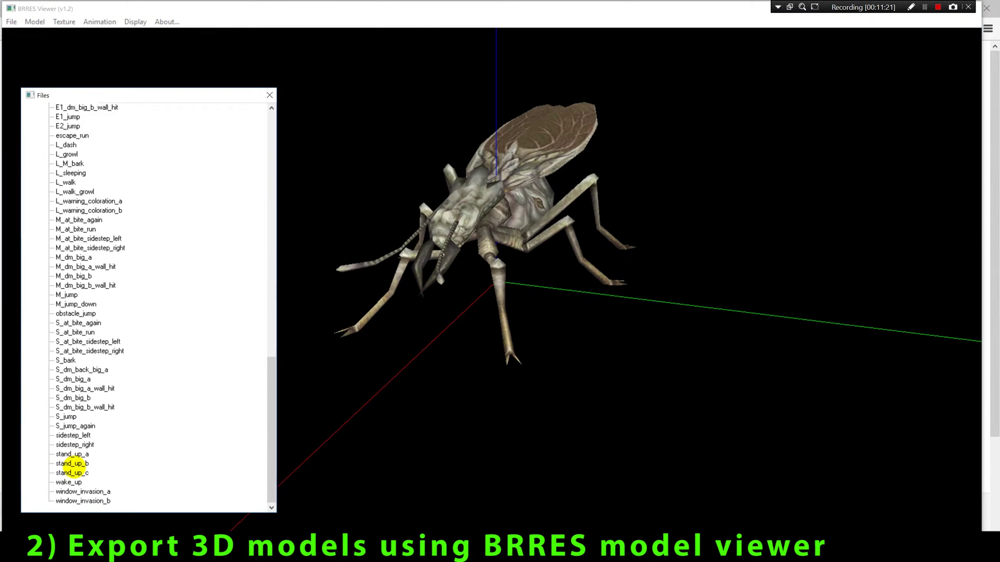
{"action": "left_click", "coordinate": [63, 257]}
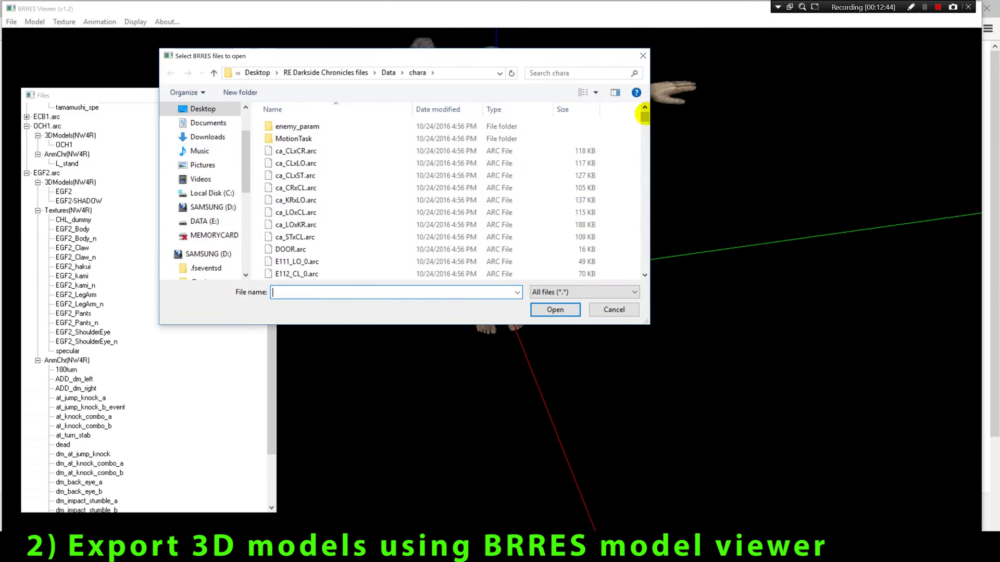
{"action": "left_click_drag", "start_coordinate": [646, 104], "coordinate": [644, 182]}
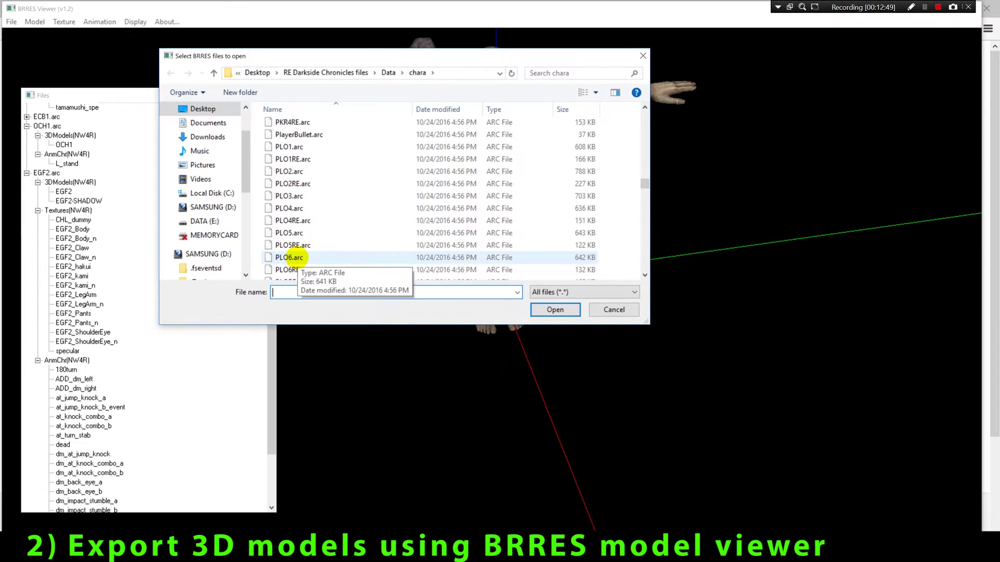
- Load PLO6.arc and then PCL1.arc, the female character archive
{"action": "double_click", "coordinate": [290, 252]}
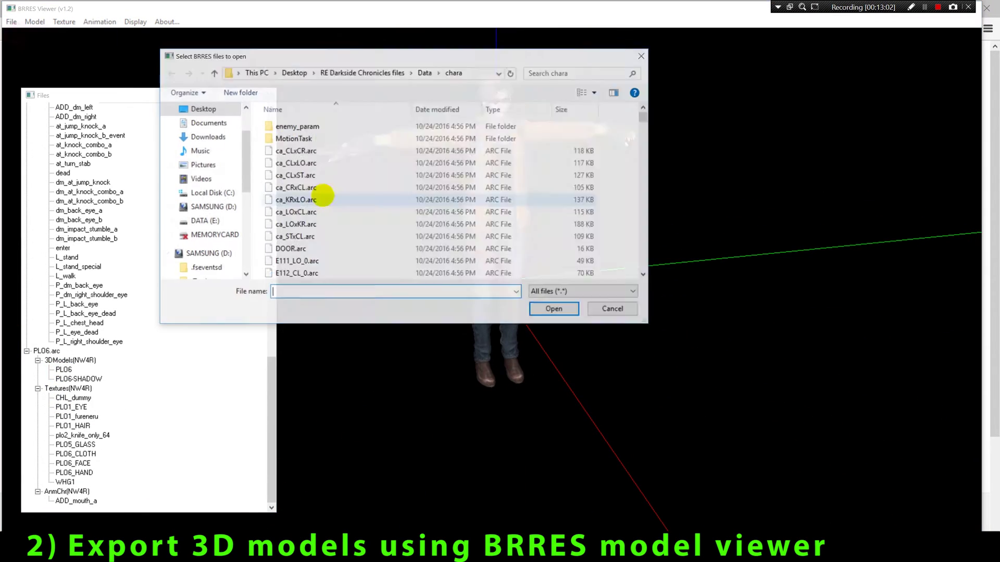
{"action": "scroll", "coordinate": [476, 241], "scroll_direction": "down", "scroll_amount": 10}
{"action": "scroll", "coordinate": [462, 240], "scroll_direction": "up", "scroll_amount": 5}
{"action": "scroll", "coordinate": [462, 240], "scroll_direction": "up", "scroll_amount": 10}
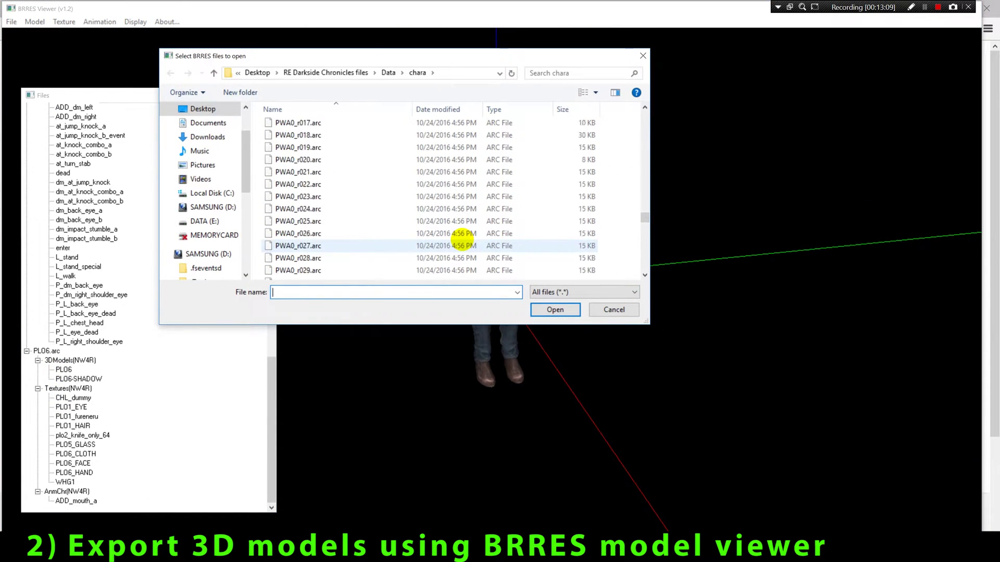
{"action": "scroll", "coordinate": [336, 221], "scroll_direction": "up", "scroll_amount": 5}
{"action": "double_click", "coordinate": [292, 197]}
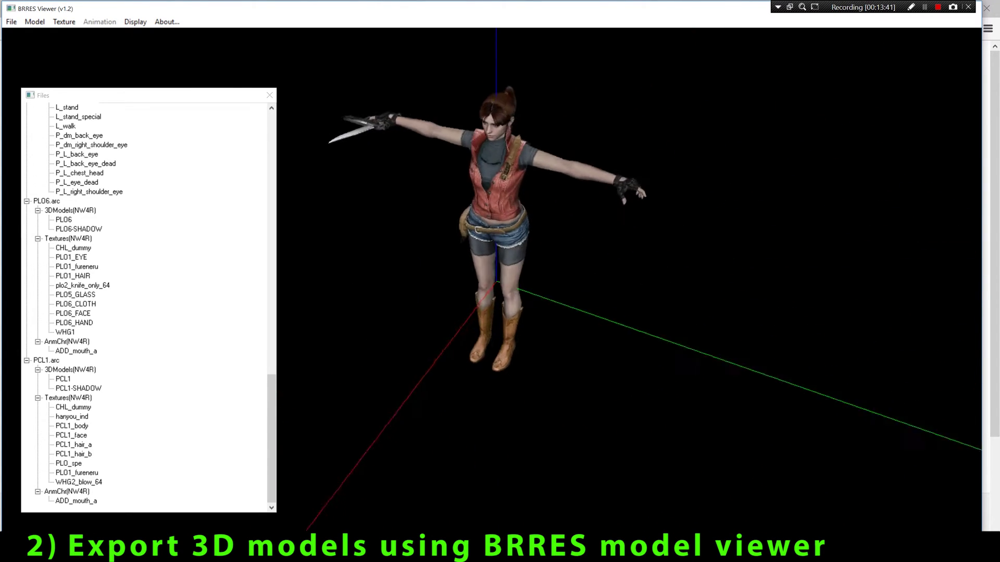
- Close an unneeded archive from the Files tree with Close File
{"action": "left_click", "coordinate": [45, 360]}
{"action": "right_click", "coordinate": [45, 362]}
{"action": "left_click", "coordinate": [45, 360]}
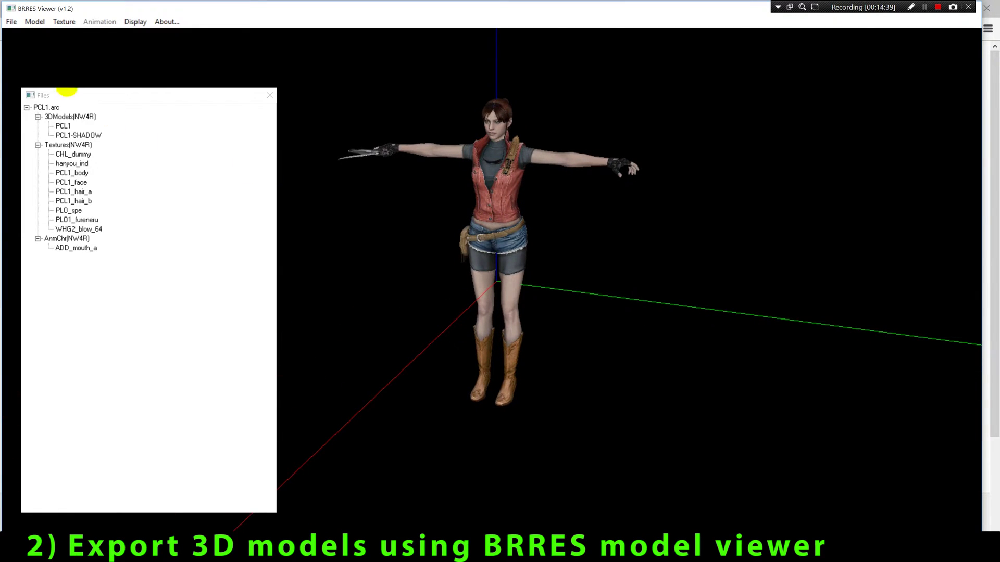
- Export all loaded PCL1.arc files as TGA textures, PSK models and PSA animations
{"action": "left_click", "coordinate": [25, 21]}
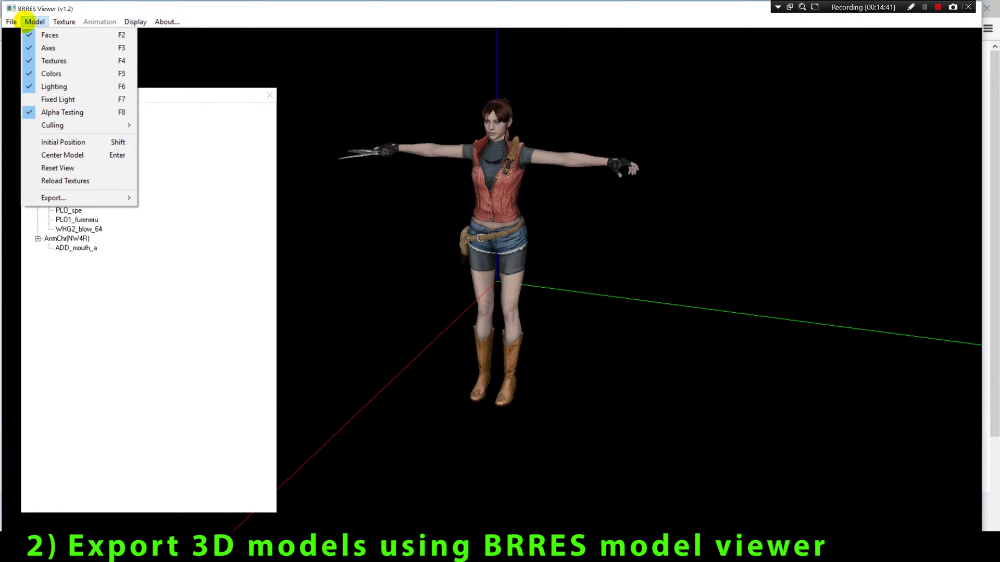
{"action": "mouse_move", "coordinate": [11, 22]}
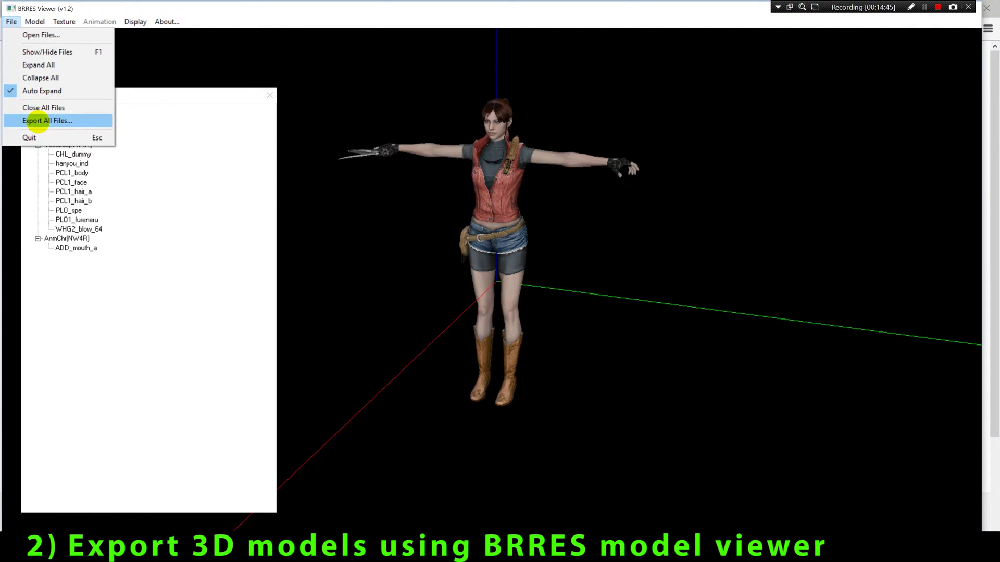
{"action": "left_click", "coordinate": [39, 121]}
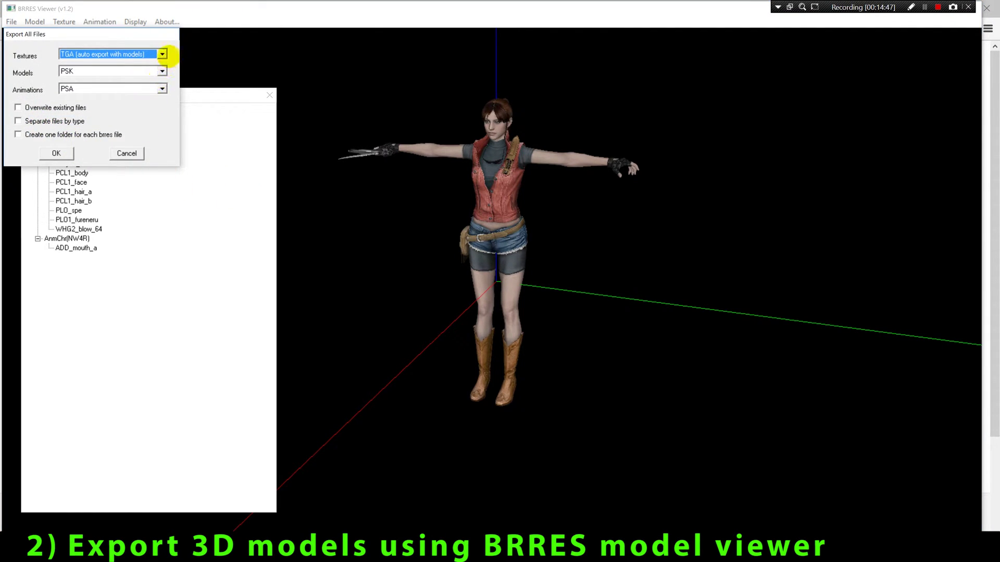
{"action": "left_click", "coordinate": [162, 71]}
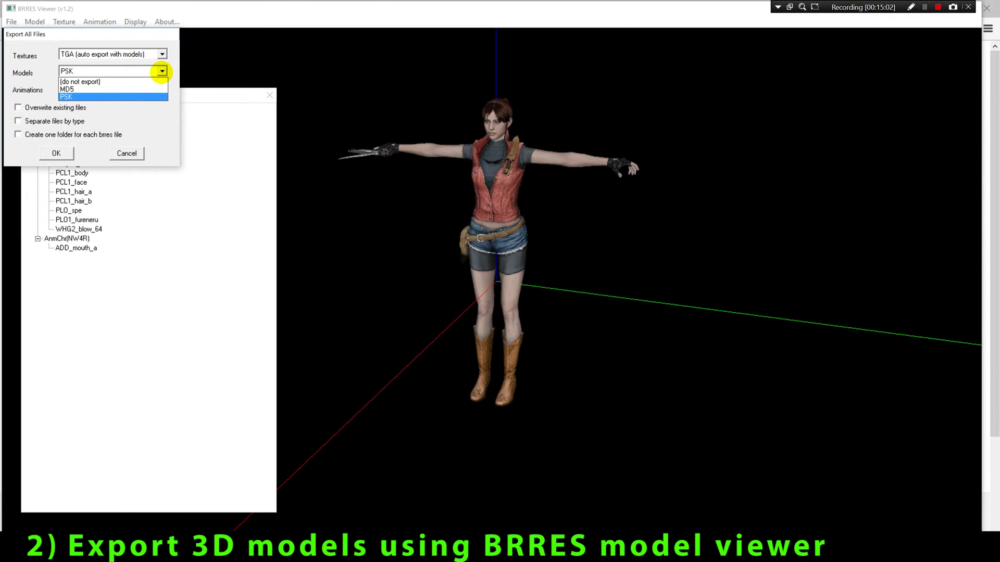
{"action": "left_click", "coordinate": [162, 71]}
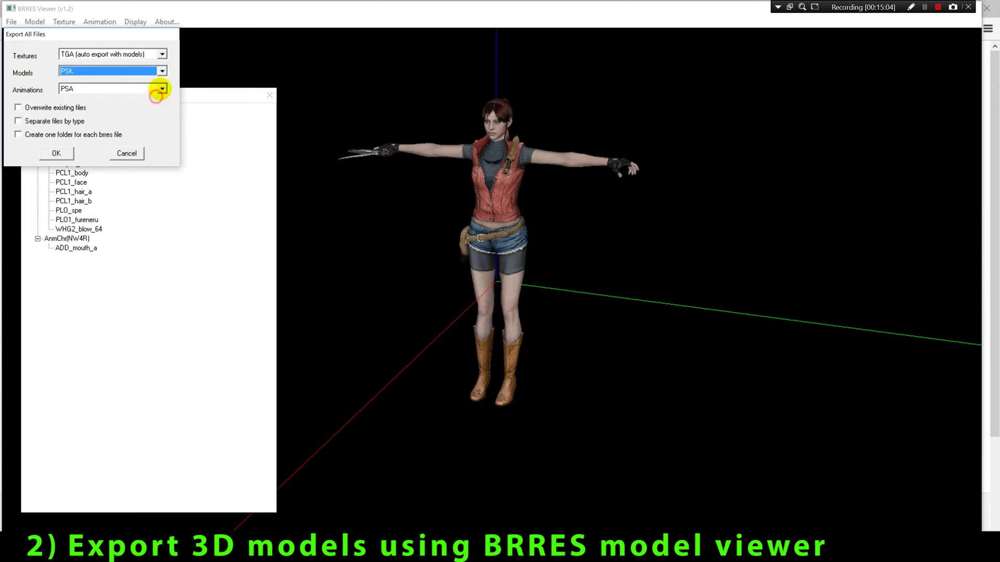
{"action": "left_click", "coordinate": [162, 89]}
{"action": "left_click", "coordinate": [162, 89]}
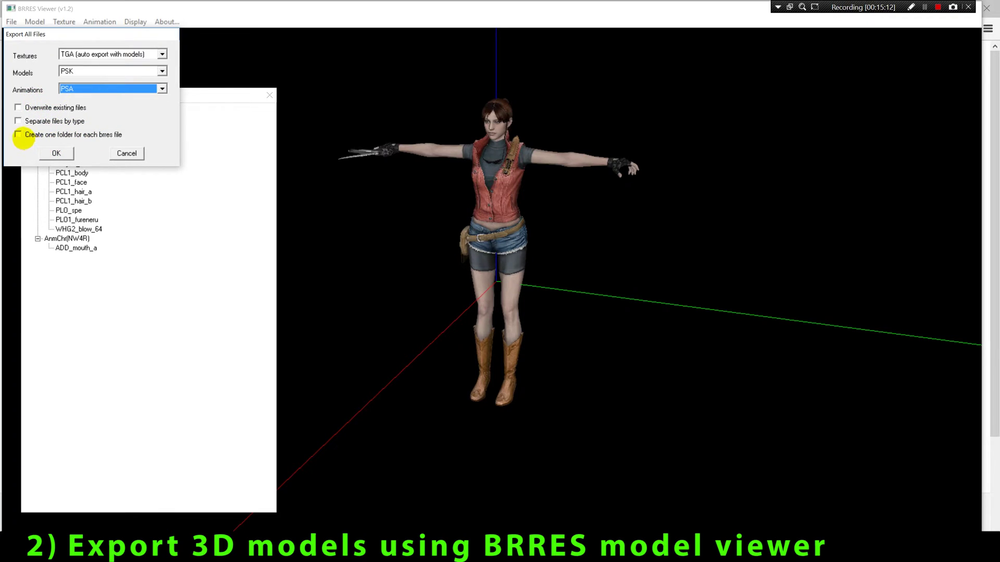
{"action": "left_click", "coordinate": [55, 154]}
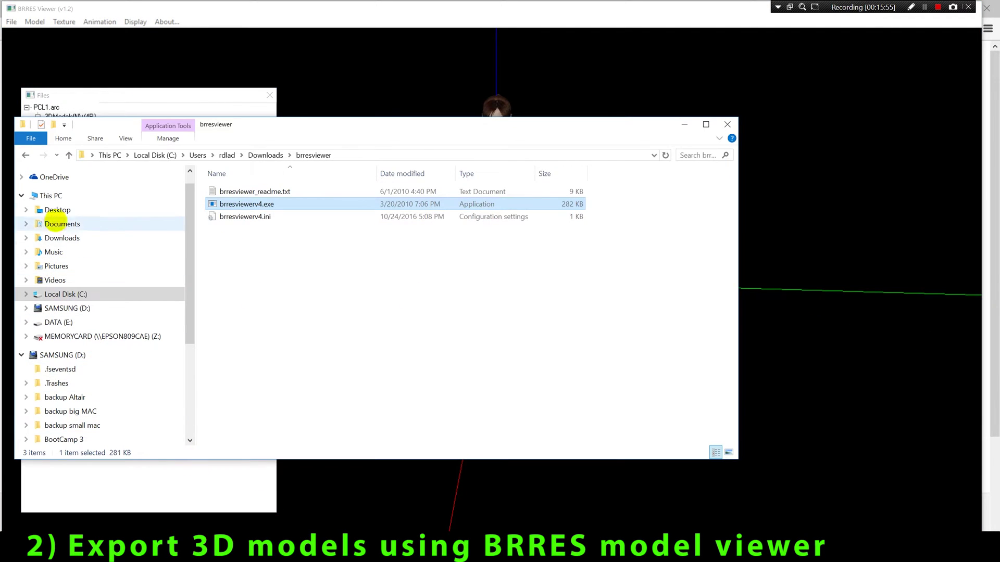
- Browse to Data > chara > exported, confirm PCL1.psk and TGA files, then return to chara
{"action": "left_click", "coordinate": [55, 210]}
{"action": "double_click", "coordinate": [432, 206]}
{"action": "double_click", "coordinate": [226, 208]}
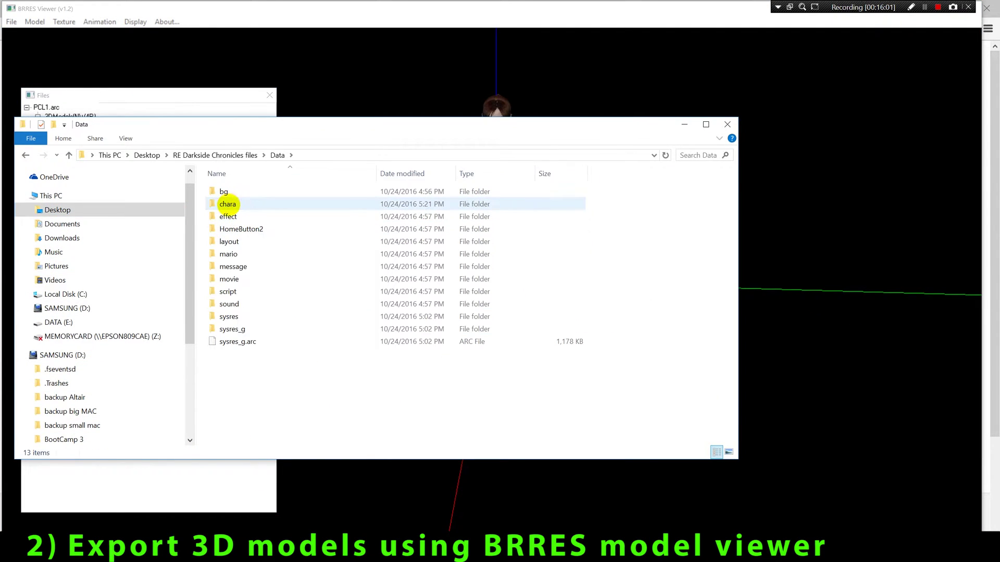
{"action": "double_click", "coordinate": [225, 202]}
{"action": "left_click", "coordinate": [249, 205]}
{"action": "double_click", "coordinate": [249, 205]}
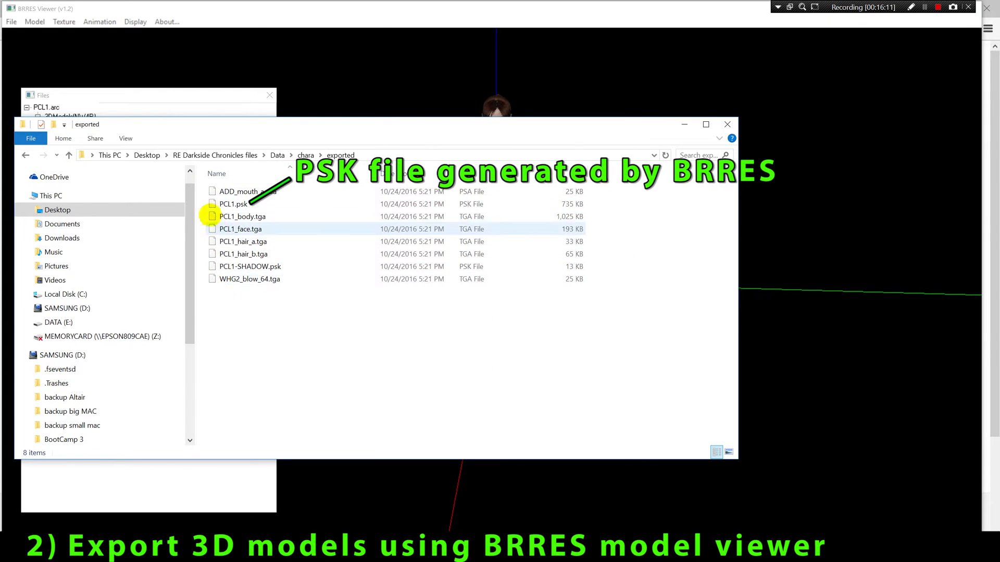
{"action": "left_click", "coordinate": [25, 155]}
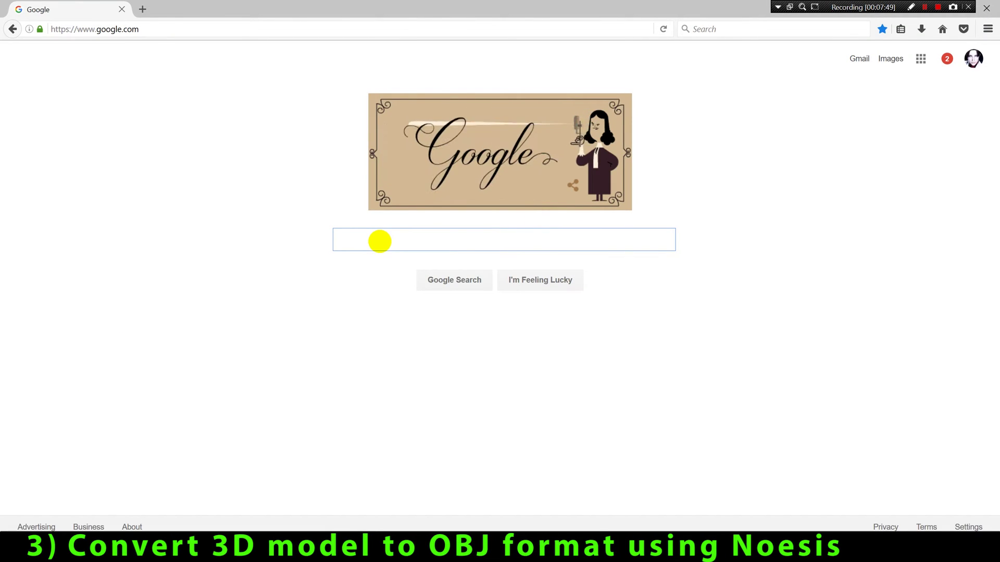
- Search Google for 'noesis model viewer' and open the Reddit post about Noesis
{"action": "type", "text": "noe"}
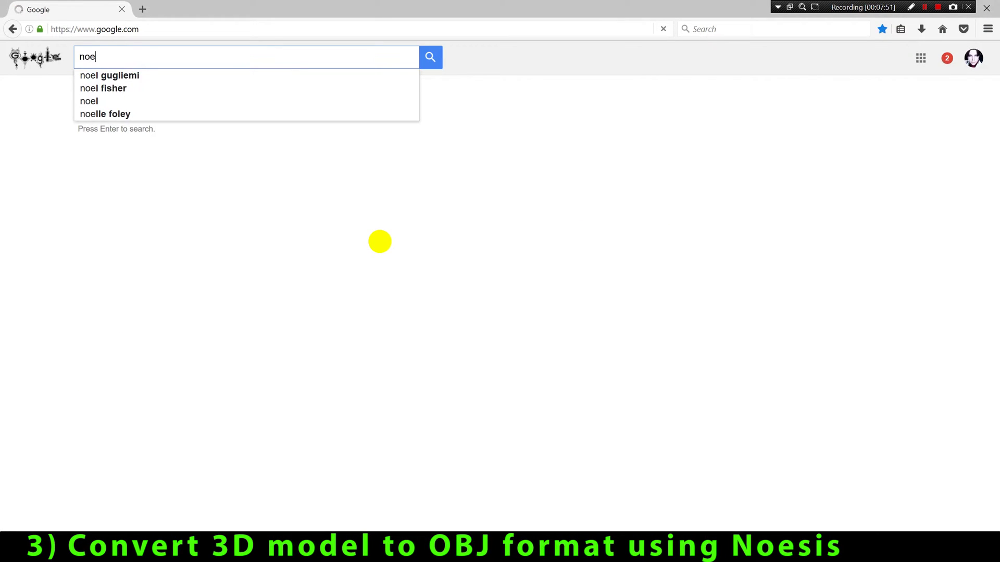
{"action": "type", "text": "sis model"}
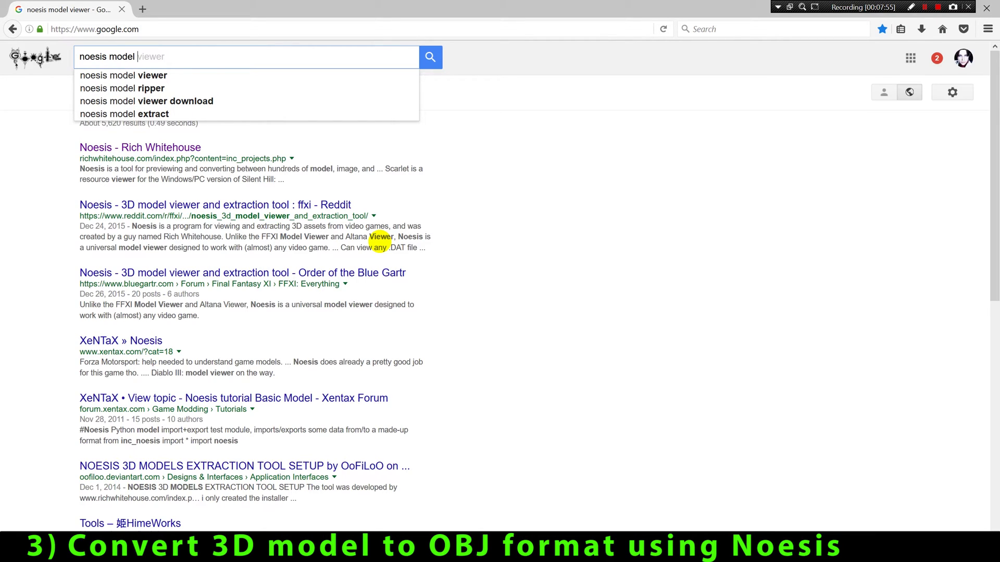
{"action": "type", "text": " viewer"}
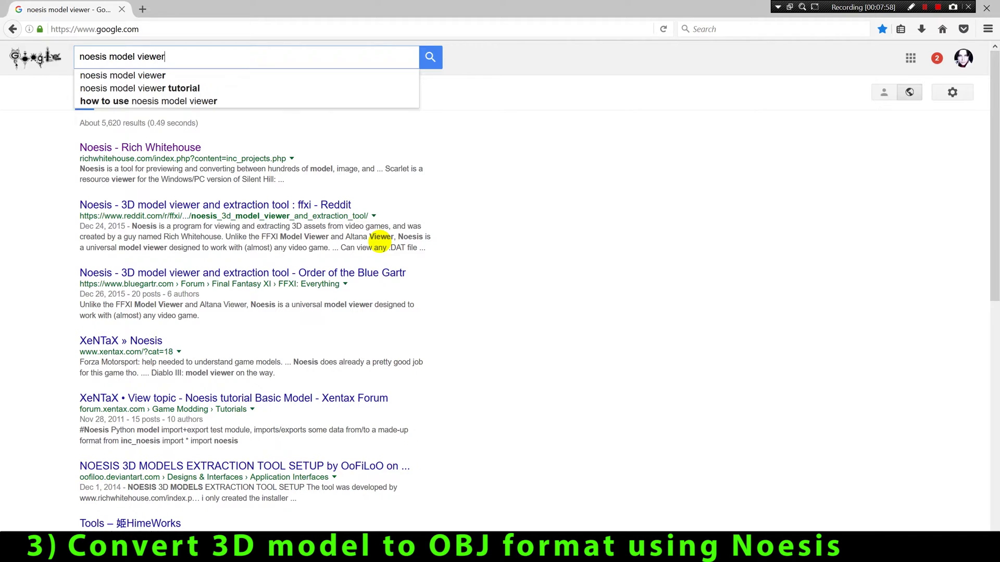
{"action": "key", "text": "Return"}
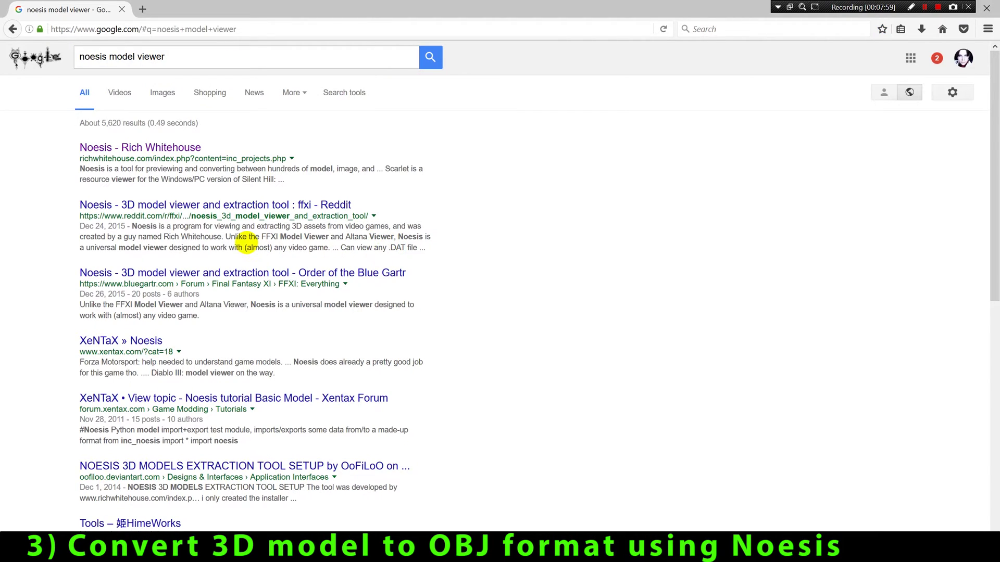
{"action": "left_click", "coordinate": [192, 205]}
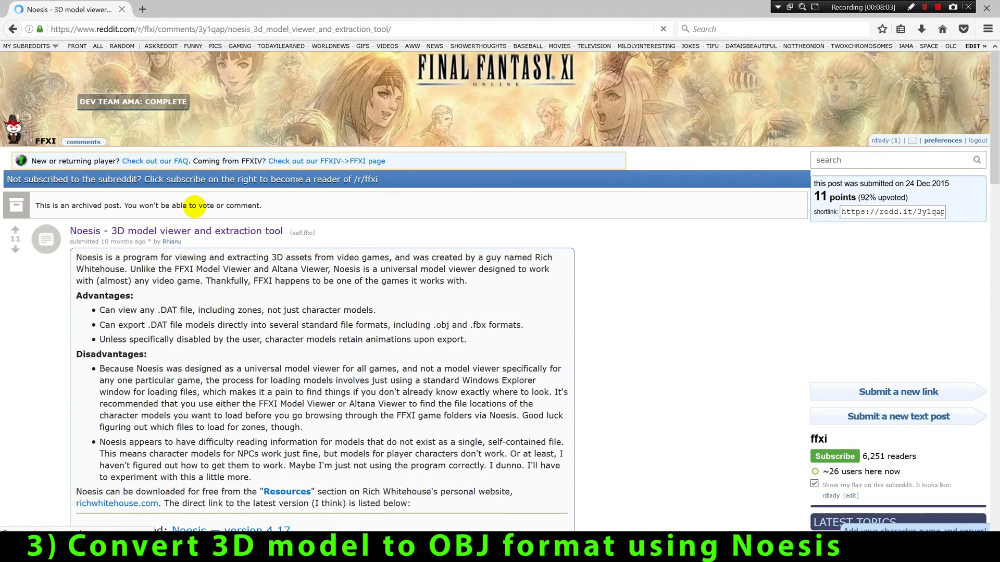
- Download Noesis version 4.17 from the post and check the recent downloads list
{"action": "scroll", "coordinate": [198, 286], "scroll_direction": "down", "scroll_amount": 2}
{"action": "left_click", "coordinate": [188, 400]}
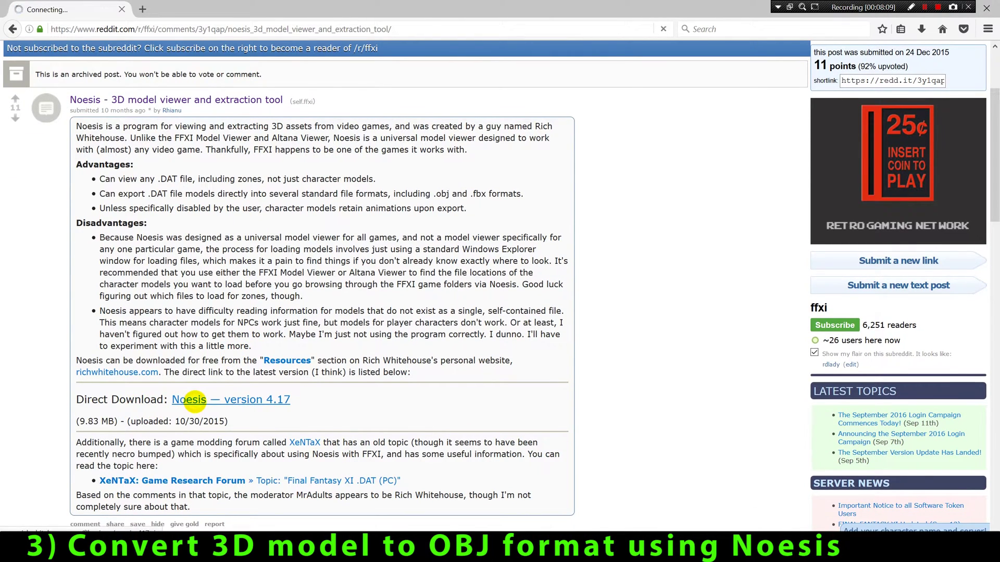
{"action": "left_click", "coordinate": [551, 336]}
{"action": "left_click", "coordinate": [921, 29]}
- Extract noesisv417.zip in Downloads to a noesisv417 folder with 7-Zip
{"action": "left_click", "coordinate": [974, 73]}
{"action": "right_click", "coordinate": [269, 204]}
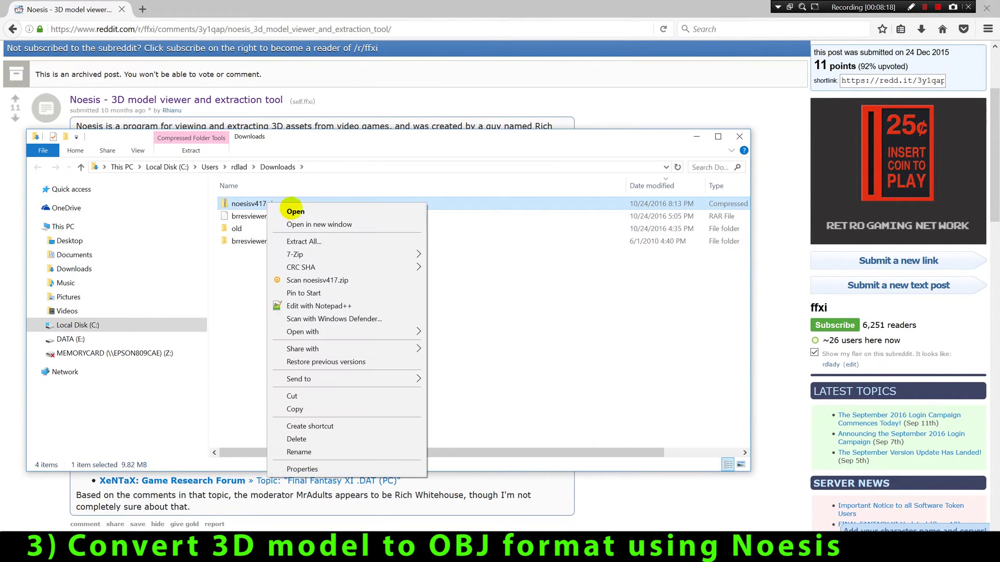
{"action": "mouse_move", "coordinate": [383, 254]}
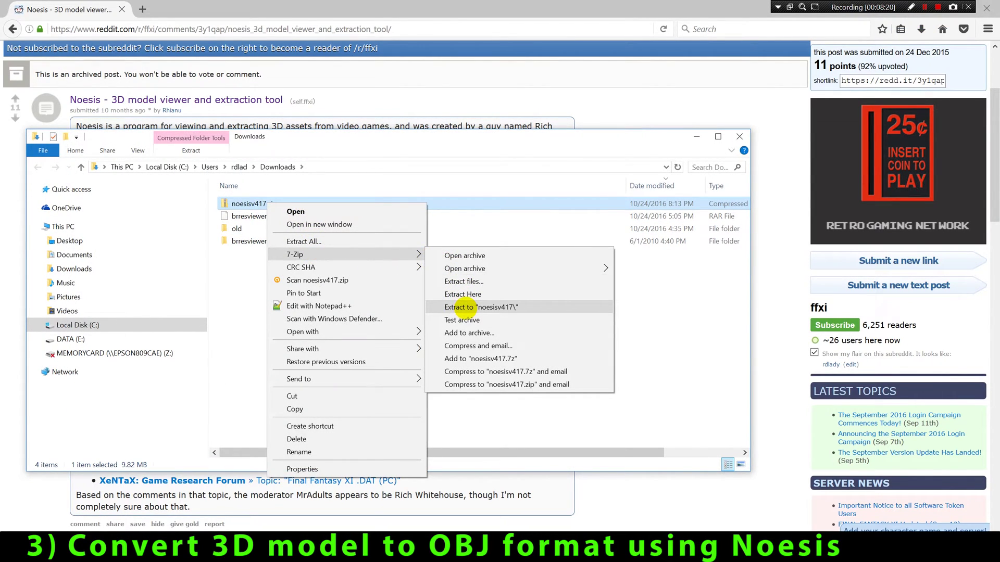
{"action": "left_click", "coordinate": [463, 307]}
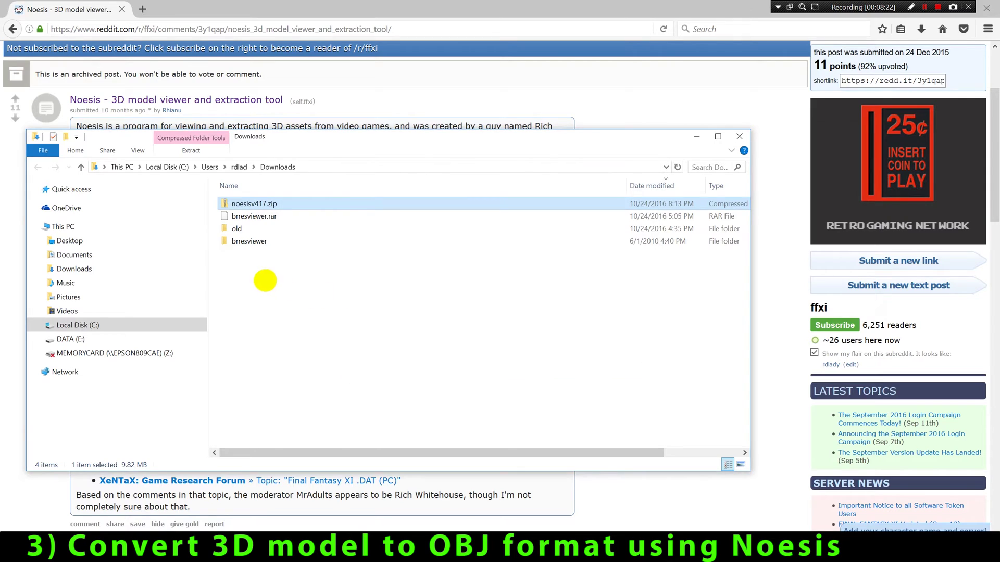
- Launch Noesis.exe from the extracted noesisv417 folder
{"action": "double_click", "coordinate": [251, 227]}
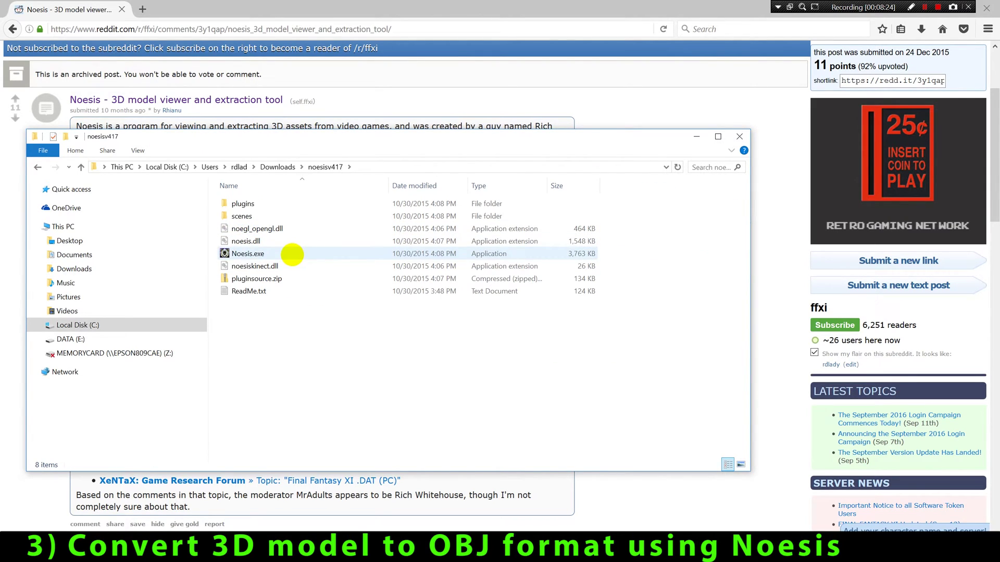
{"action": "left_click", "coordinate": [256, 253]}
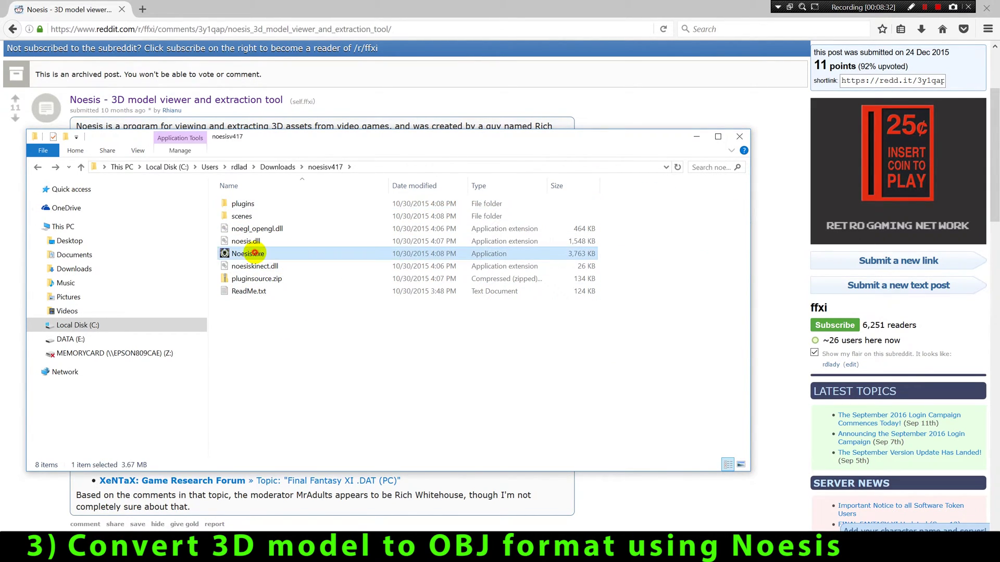
{"action": "double_click", "coordinate": [249, 254]}
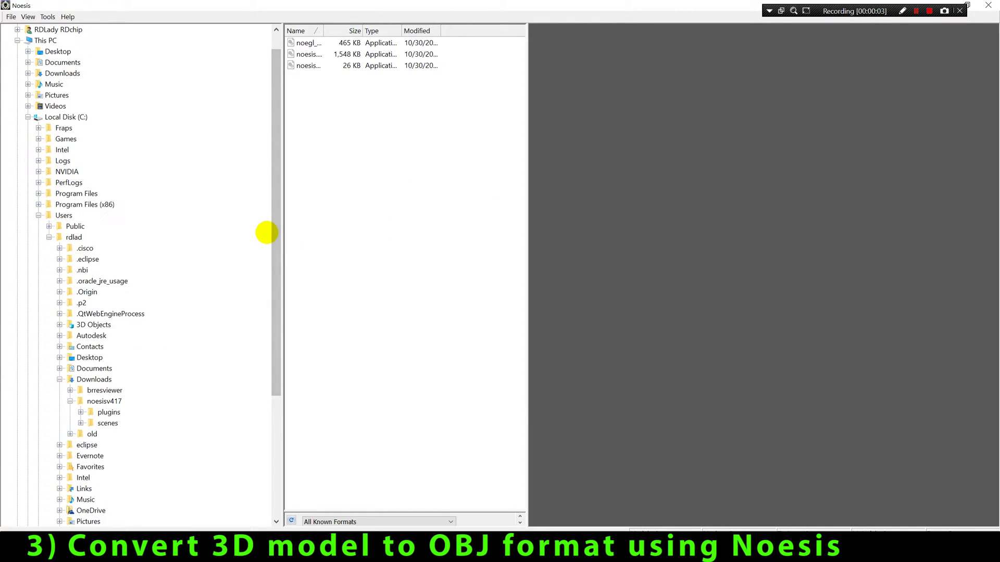
- Load PCL1.psk from the exported folder and rotate the preview to face the model
{"action": "left_click", "coordinate": [10, 18]}
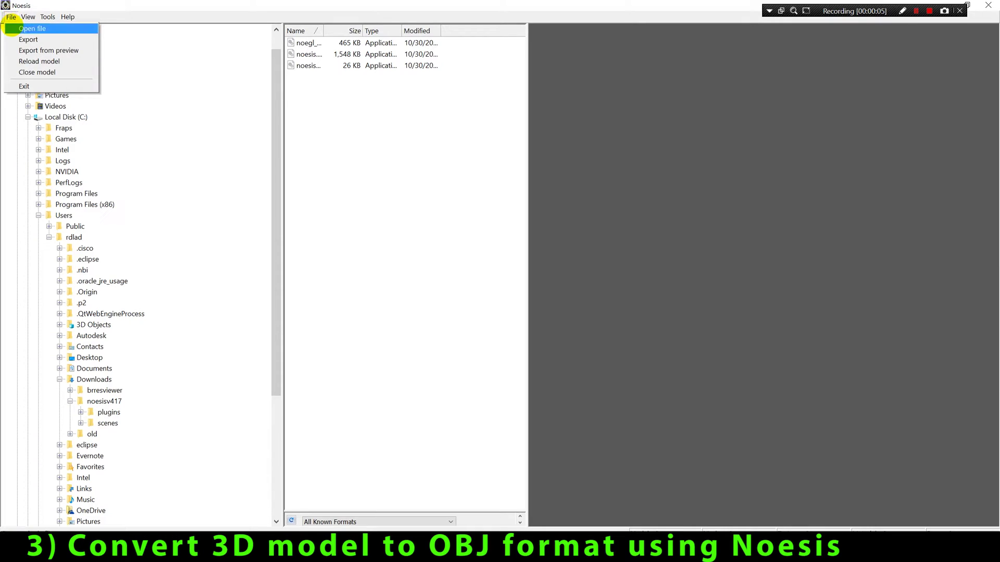
{"action": "left_click", "coordinate": [21, 28]}
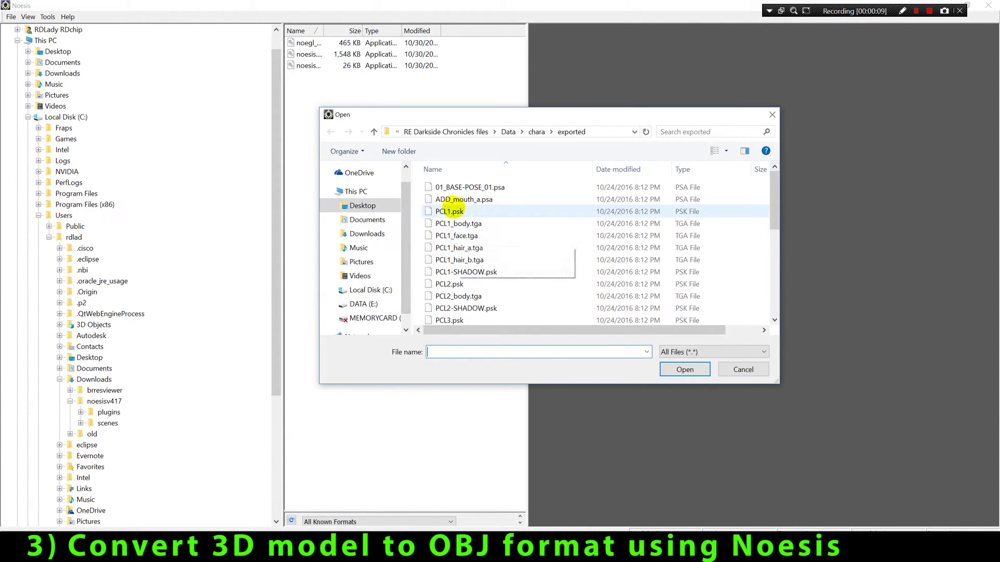
{"action": "double_click", "coordinate": [449, 212]}
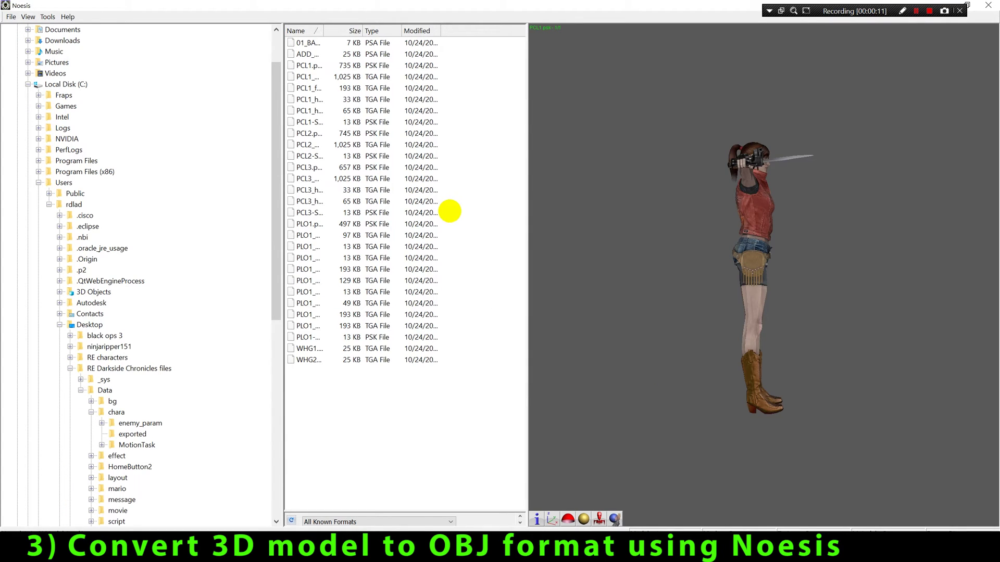
{"action": "left_click_drag", "start_coordinate": [663, 245], "coordinate": [708, 245]}
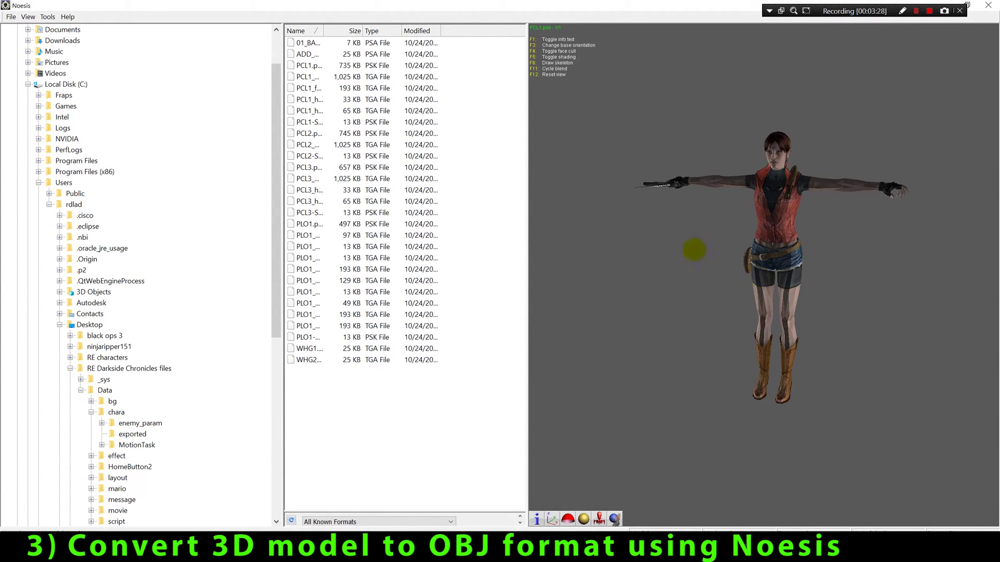
{"action": "left_click", "coordinate": [11, 17]}
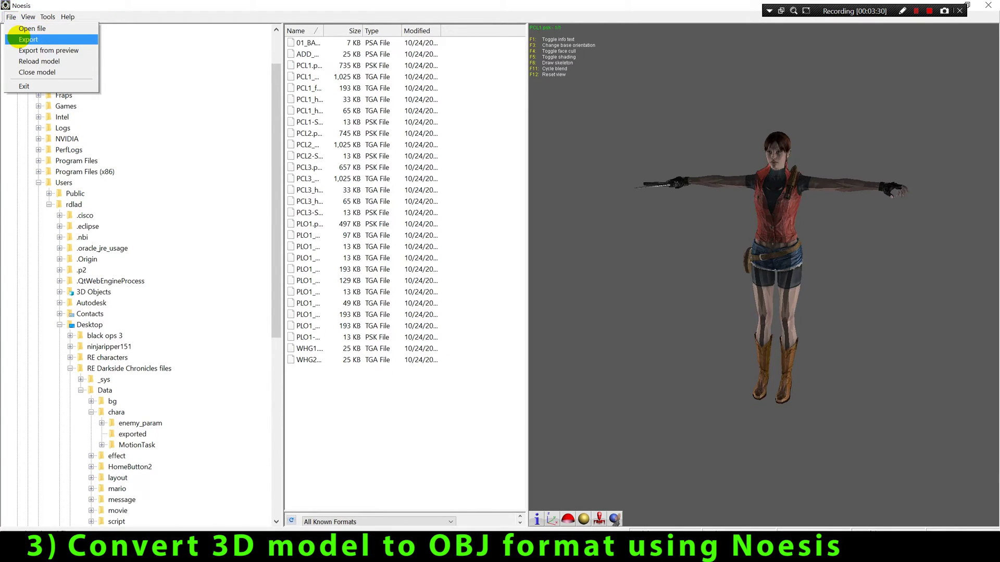
- Export PCL1 as a Flip-UV WaveFront OBJ named PCL1out, then close the export dialog
{"action": "left_click", "coordinate": [28, 40]}
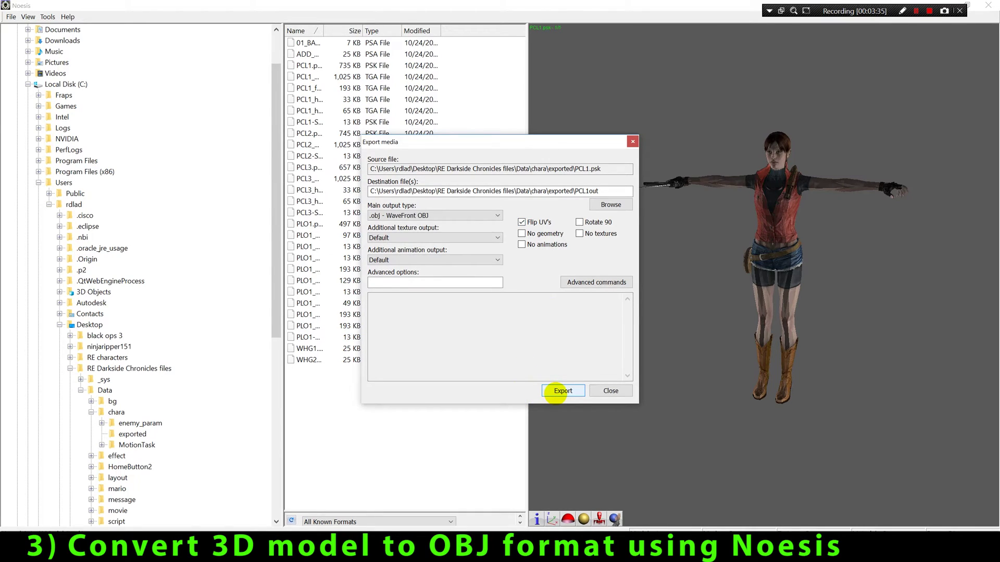
{"action": "left_click", "coordinate": [556, 397]}
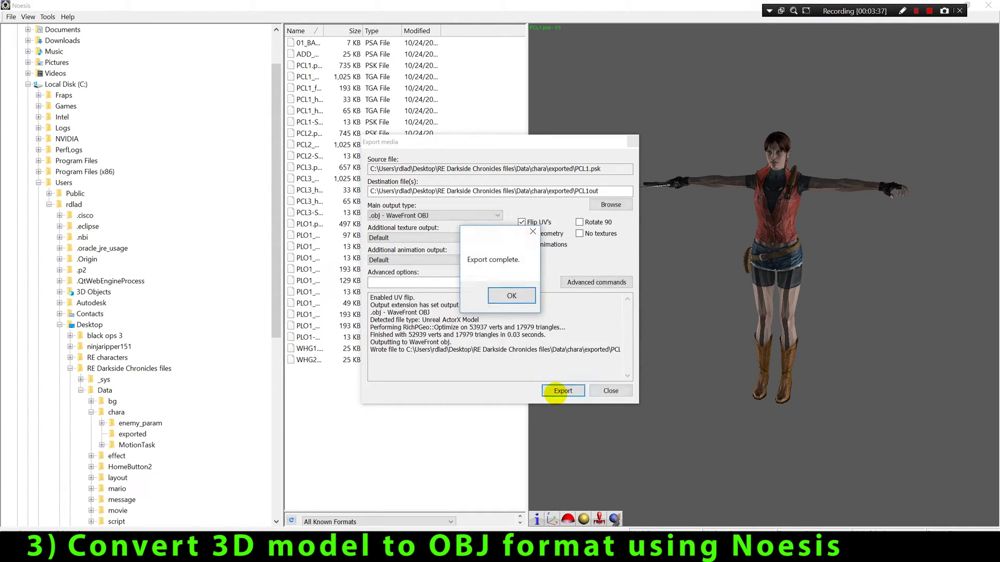
{"action": "left_click", "coordinate": [510, 296]}
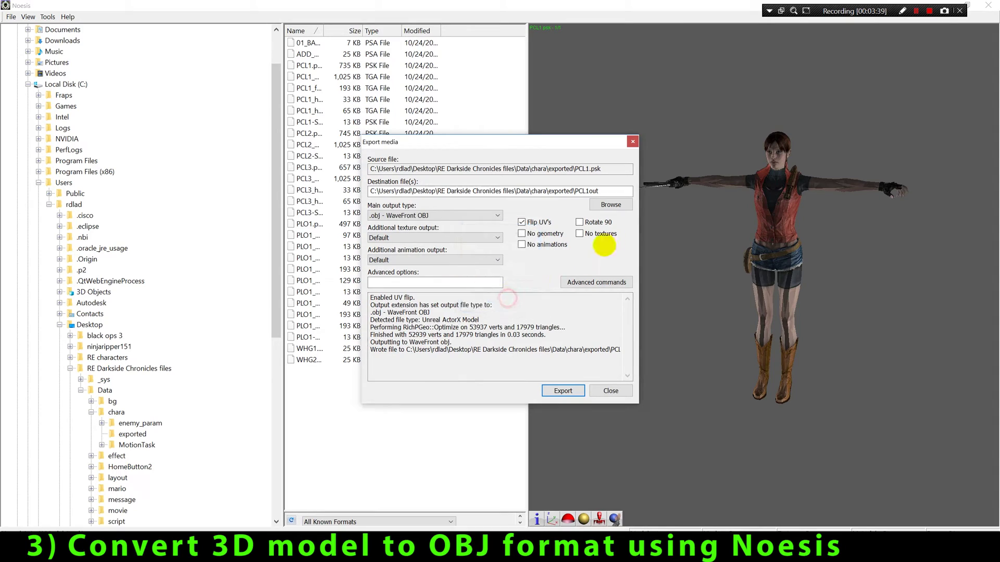
{"action": "left_click", "coordinate": [633, 141]}
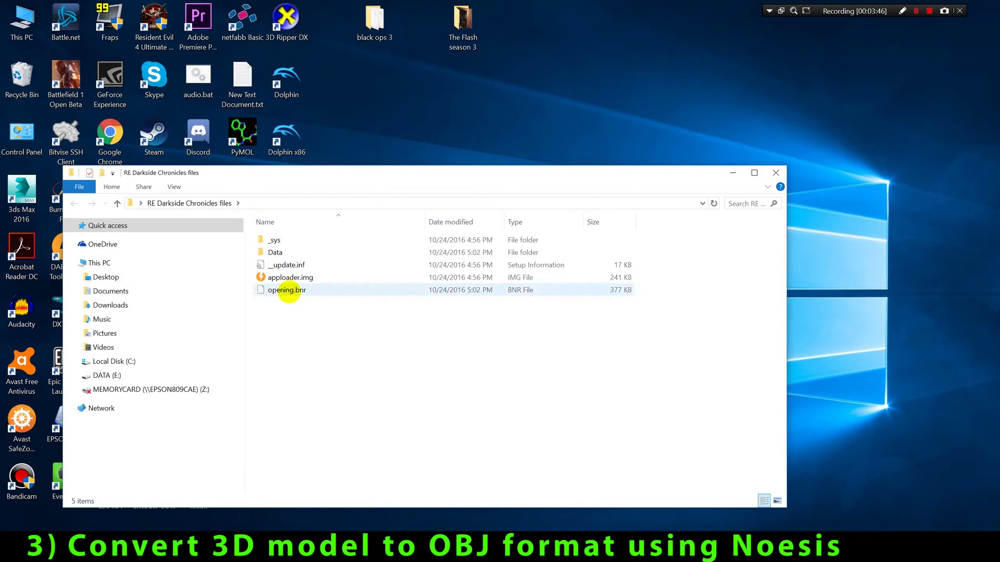
- Navigate Data > chara > exported and select the new PCL1out.obj file
{"action": "double_click", "coordinate": [277, 254]}
{"action": "double_click", "coordinate": [276, 253]}
{"action": "double_click", "coordinate": [277, 252]}
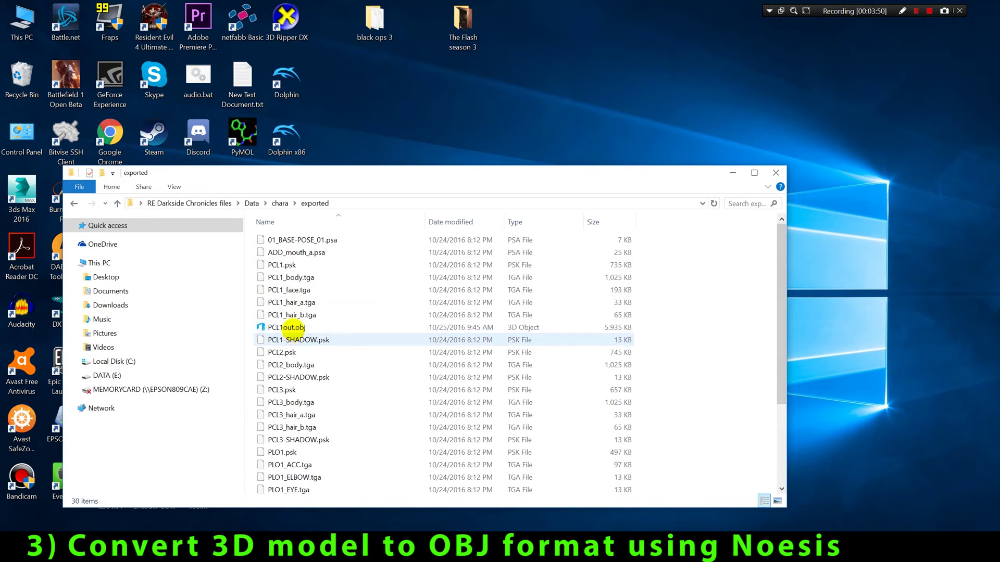
{"action": "left_click", "coordinate": [286, 327]}
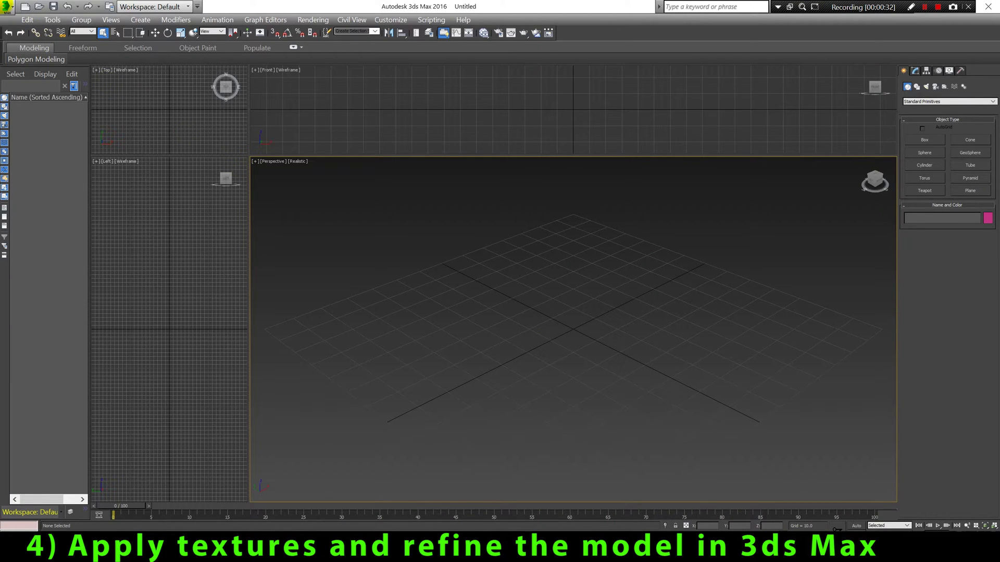
- Import PCL1out.obj from the chara\exported folder into the 3ds Max scene
{"action": "left_click", "coordinate": [8, 7]}
{"action": "left_click", "coordinate": [21, 172]}
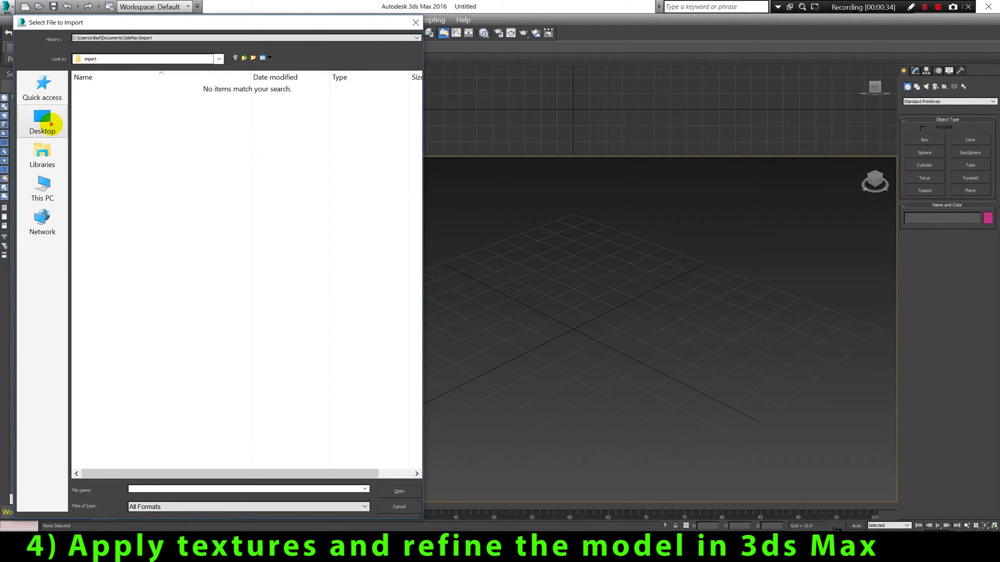
{"action": "left_click", "coordinate": [51, 124]}
{"action": "double_click", "coordinate": [169, 211]}
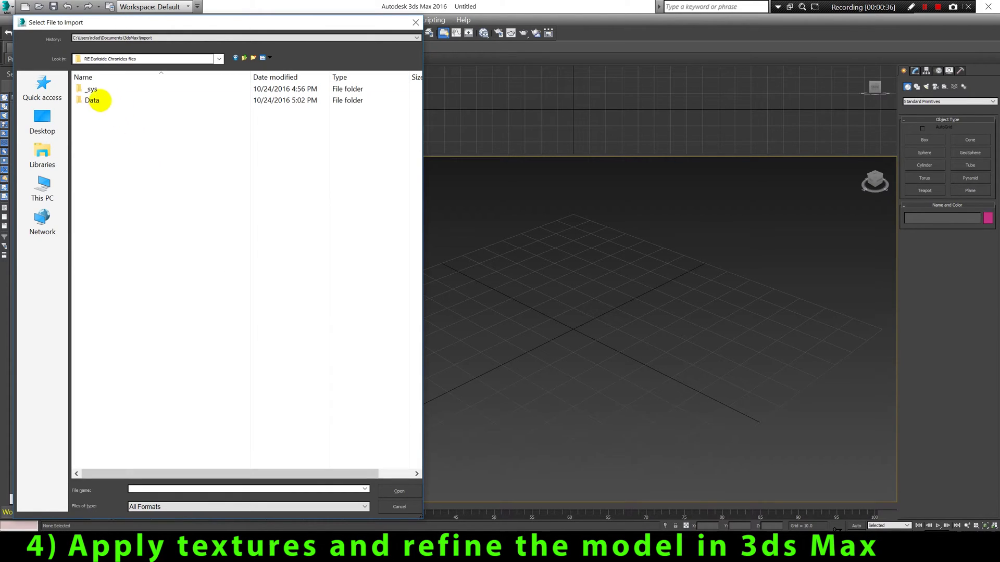
{"action": "double_click", "coordinate": [97, 101]}
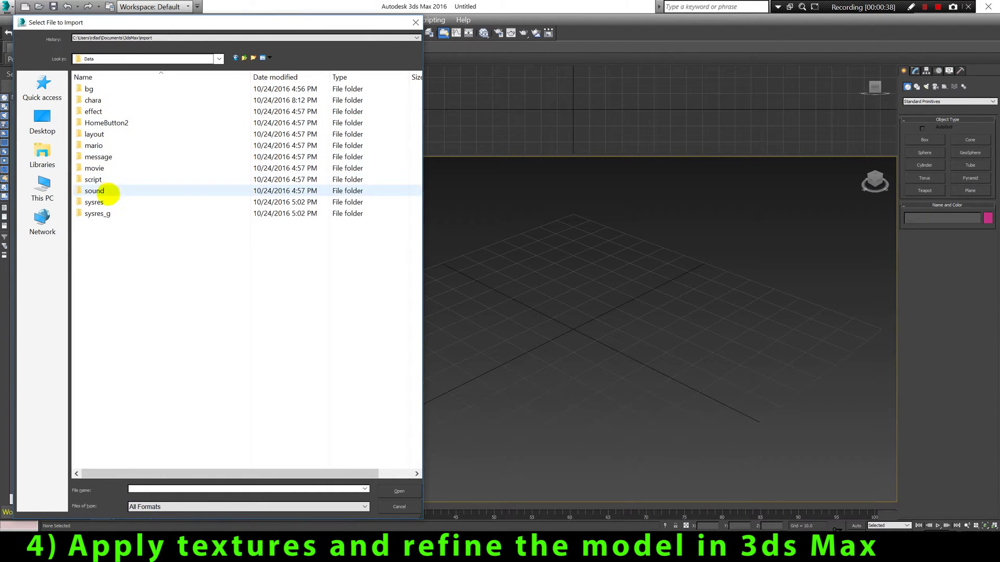
{"action": "double_click", "coordinate": [93, 101]}
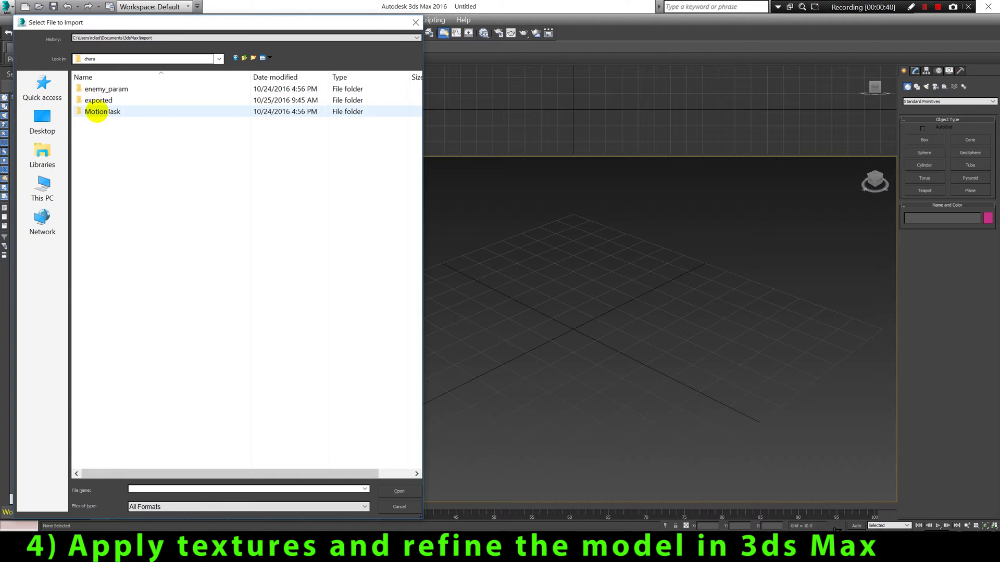
{"action": "left_click", "coordinate": [94, 101]}
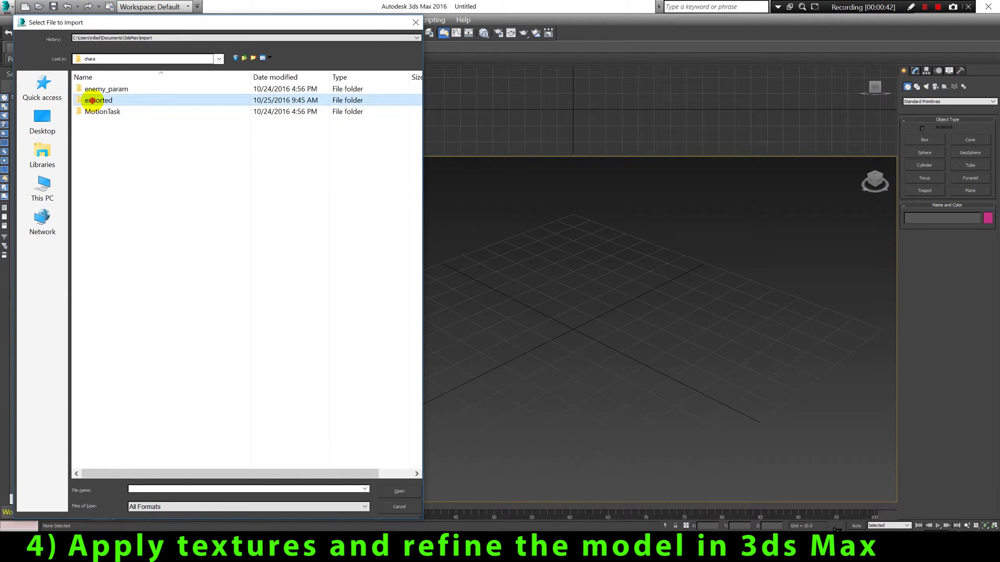
{"action": "double_click", "coordinate": [94, 101]}
{"action": "double_click", "coordinate": [107, 89]}
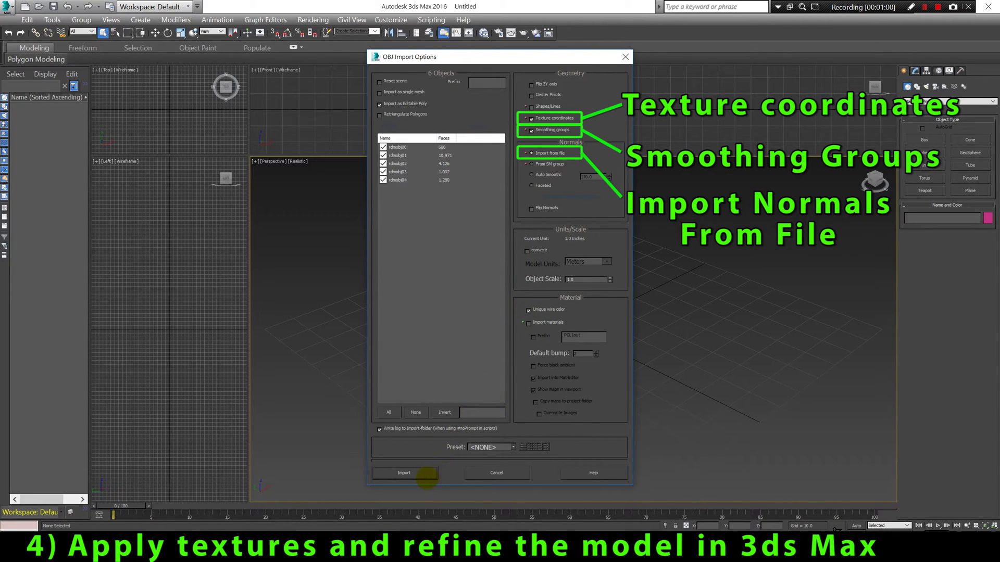
{"action": "left_click", "coordinate": [425, 474]}
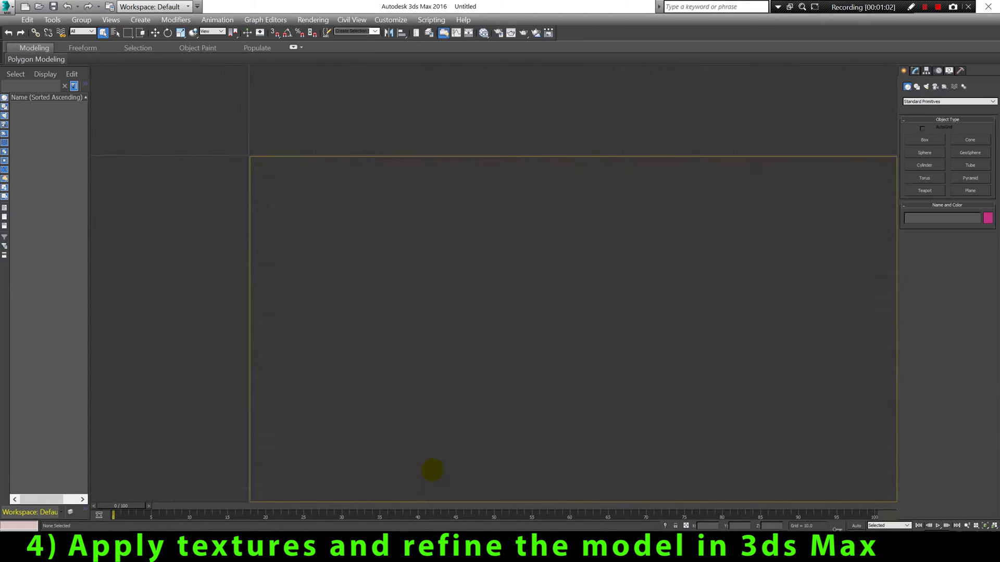
- Turn the view to the model's front and select the body mesh rdmobj01
{"action": "left_click", "coordinate": [875, 180]}
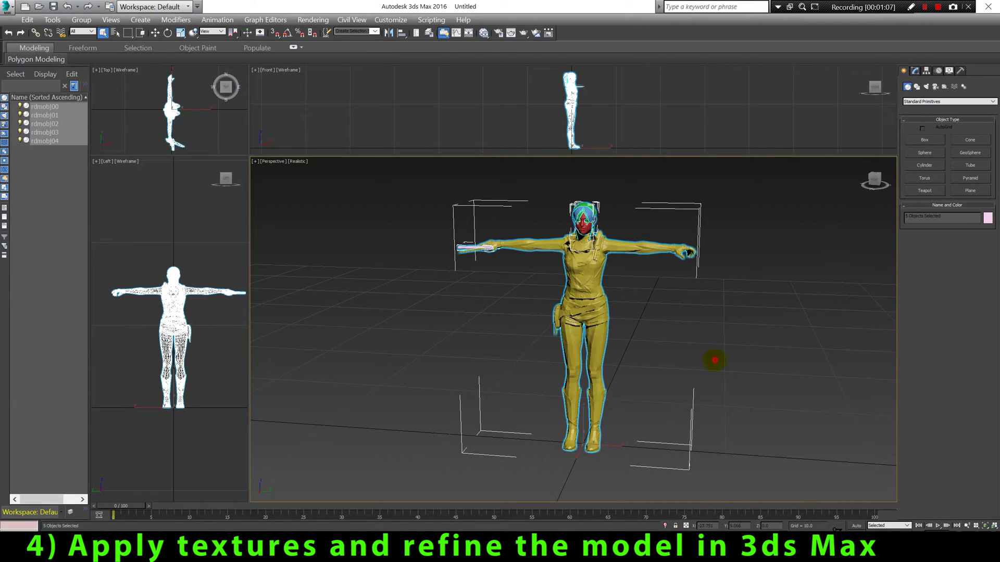
{"action": "left_click", "coordinate": [714, 357]}
{"action": "left_click", "coordinate": [556, 307]}
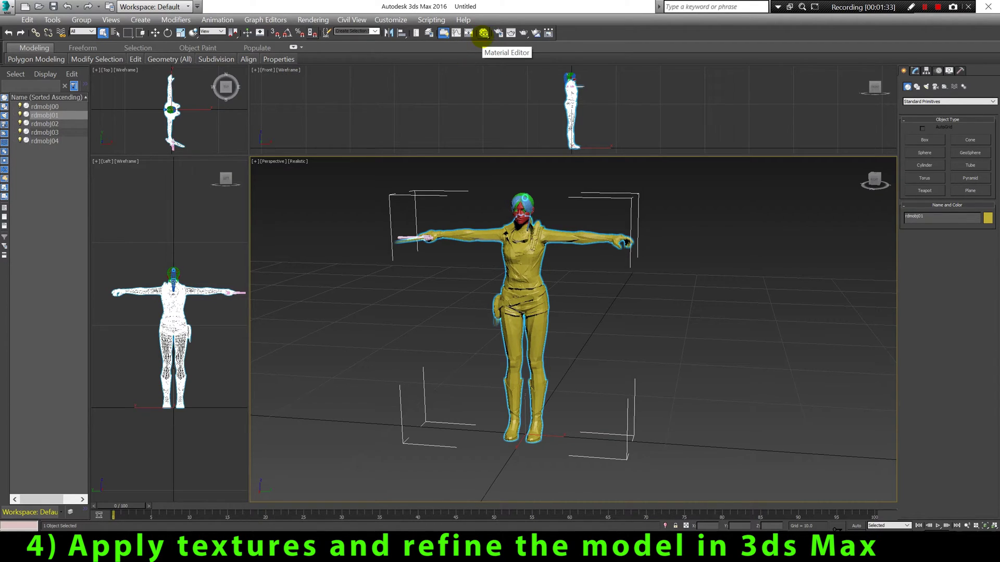
- Build a Standard material with a PCL1_body.tga Bitmap wired to Diffuse Color
{"action": "left_click", "coordinate": [483, 33]}
{"action": "left_click_drag", "start_coordinate": [49, 227], "coordinate": [297, 205]}
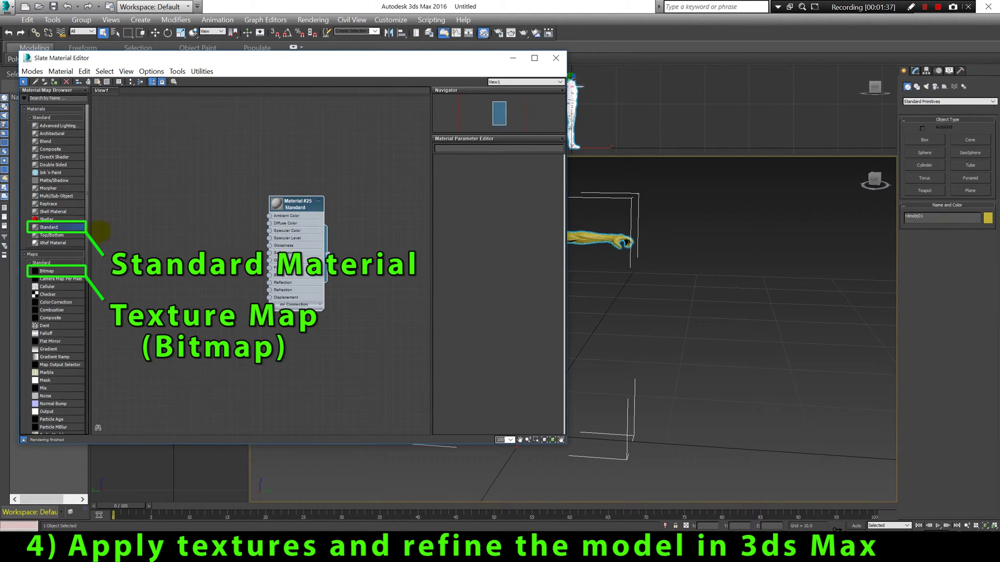
{"action": "left_click_drag", "start_coordinate": [47, 270], "coordinate": [175, 220]}
{"action": "left_click", "coordinate": [46, 184]}
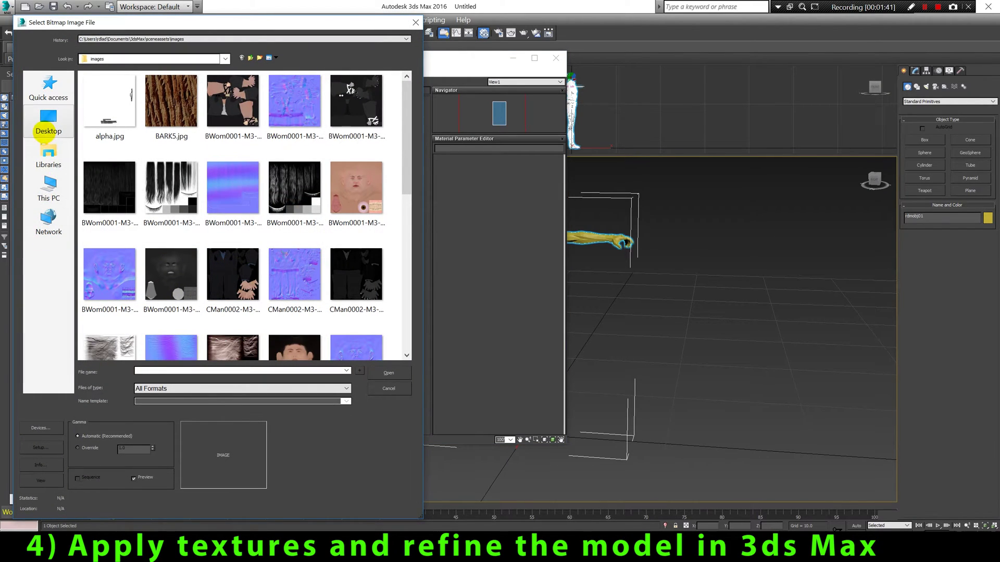
{"action": "double_click", "coordinate": [112, 218]}
{"action": "double_click", "coordinate": [96, 100]}
{"action": "double_click", "coordinate": [96, 100]}
{"action": "double_click", "coordinate": [107, 100]}
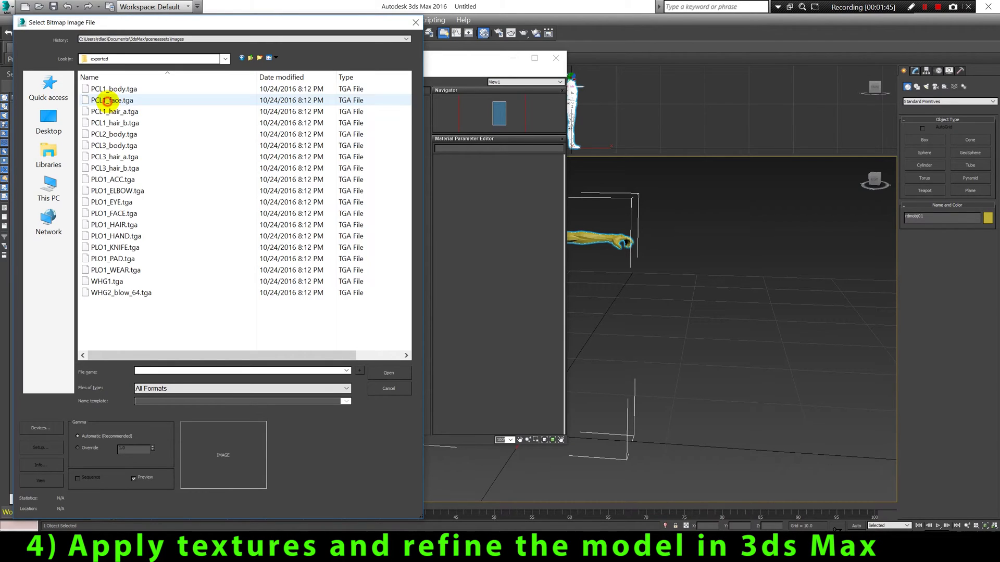
{"action": "double_click", "coordinate": [120, 89]}
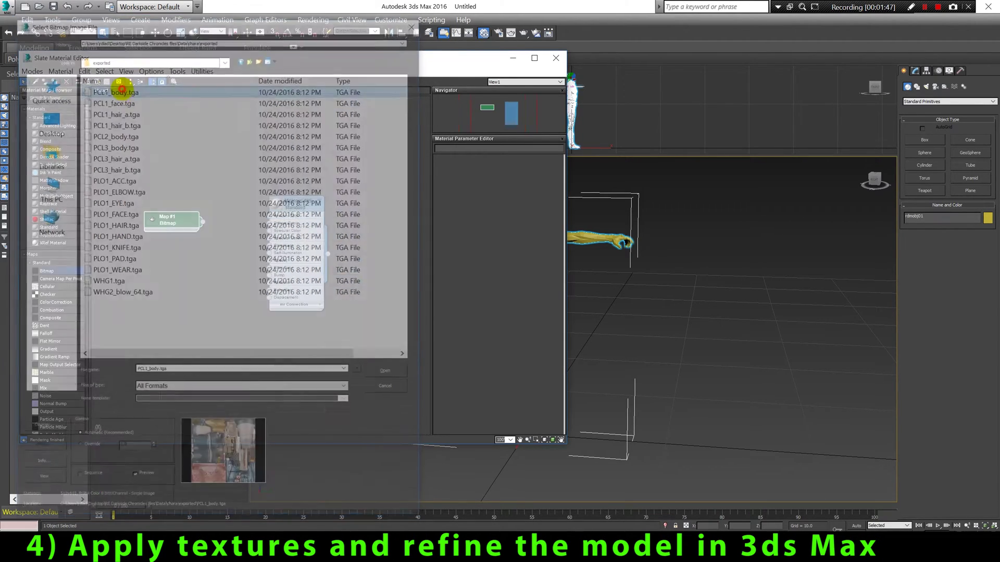
{"action": "left_click_drag", "start_coordinate": [203, 221], "coordinate": [269, 223]}
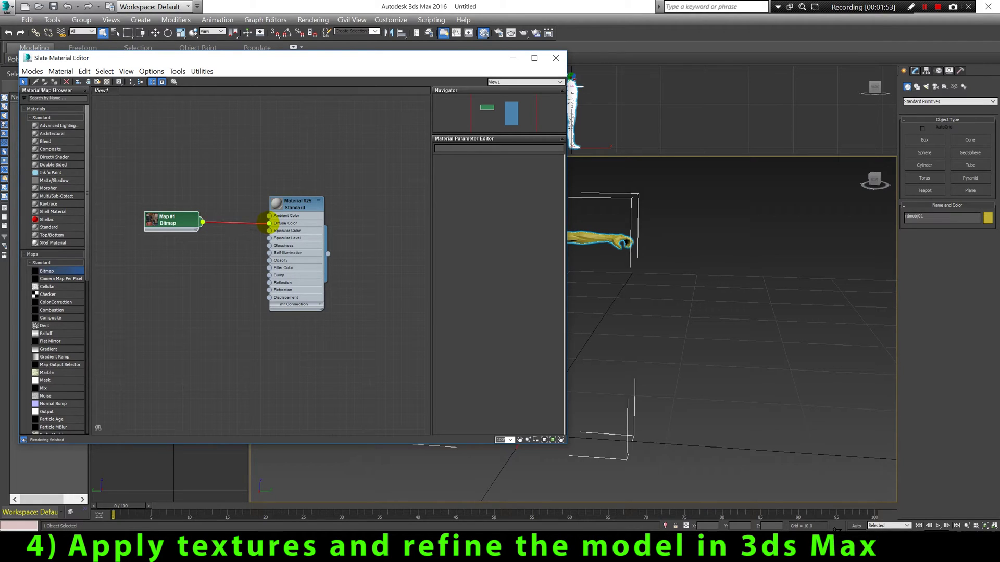
- Assign the material to rdmobj01, show its texture in the viewport, and close the editor
{"action": "left_click", "coordinate": [285, 202]}
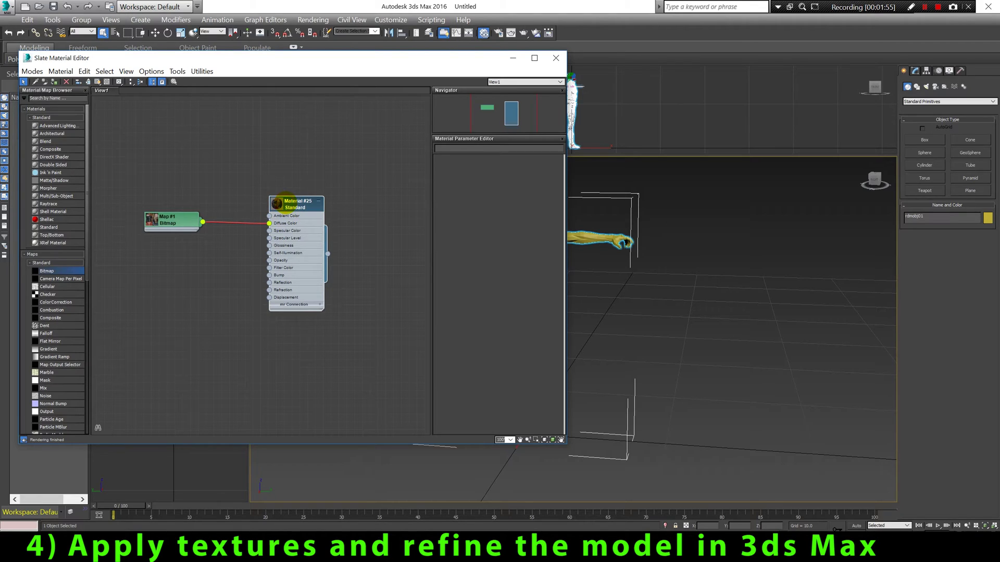
{"action": "left_click_drag", "start_coordinate": [404, 62], "coordinate": [372, 60]}
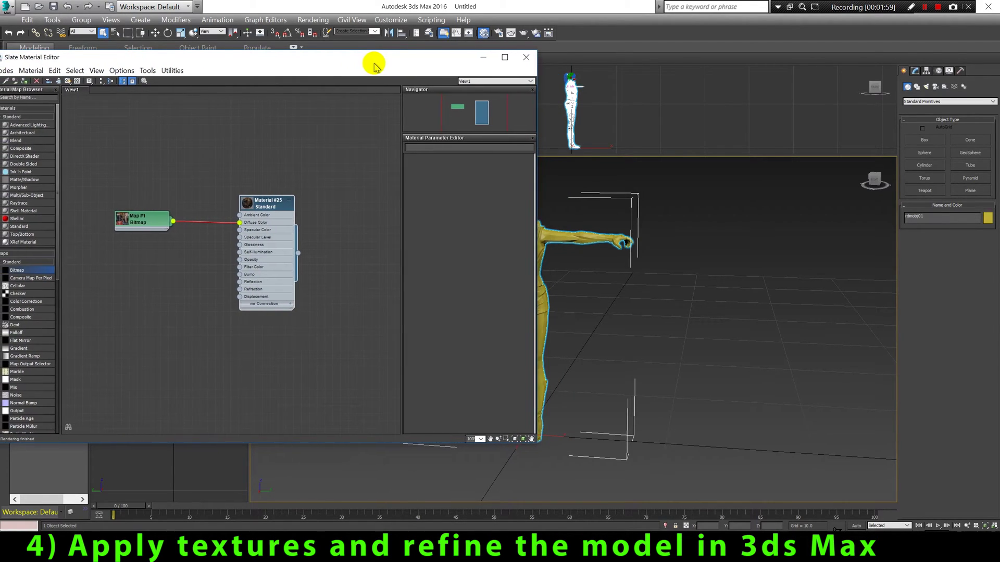
{"action": "left_click_drag", "start_coordinate": [211, 60], "coordinate": [273, 67]}
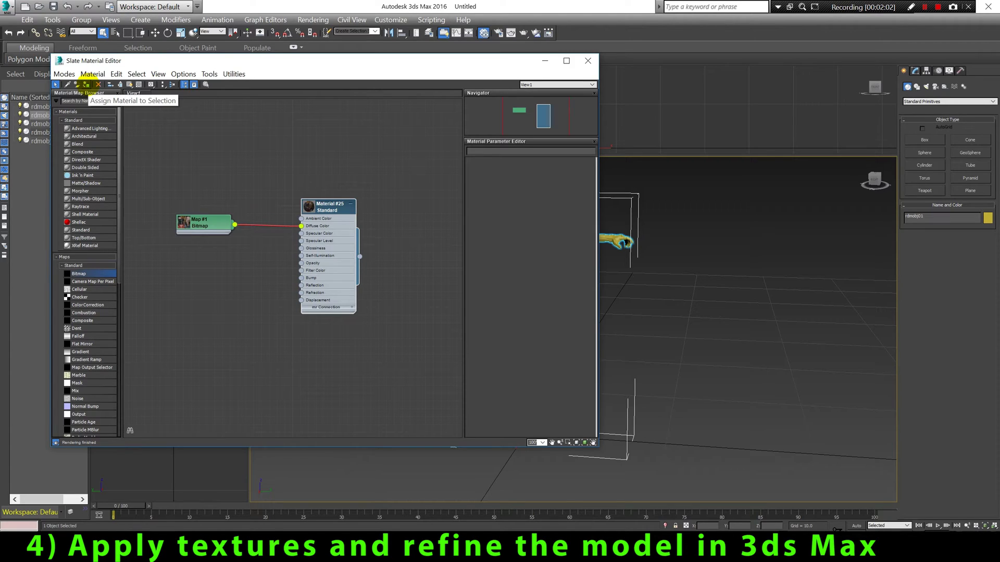
{"action": "left_click", "coordinate": [85, 84]}
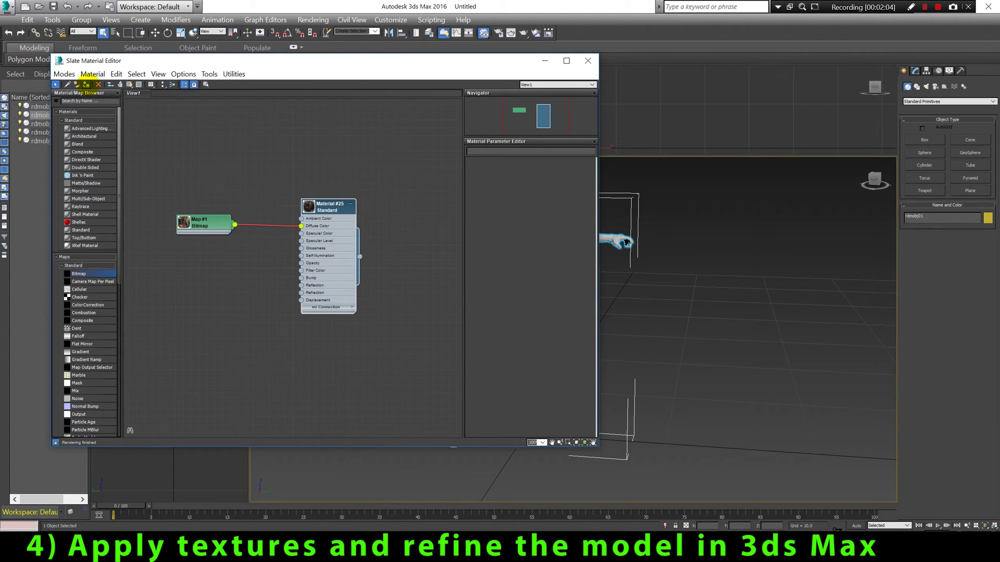
{"action": "mouse_move", "coordinate": [241, 60]}
{"action": "left_mouse_down"}
{"action": "mouse_move", "coordinate": [83, 65]}
{"action": "mouse_move", "coordinate": [247, 72]}
{"action": "left_mouse_up"}
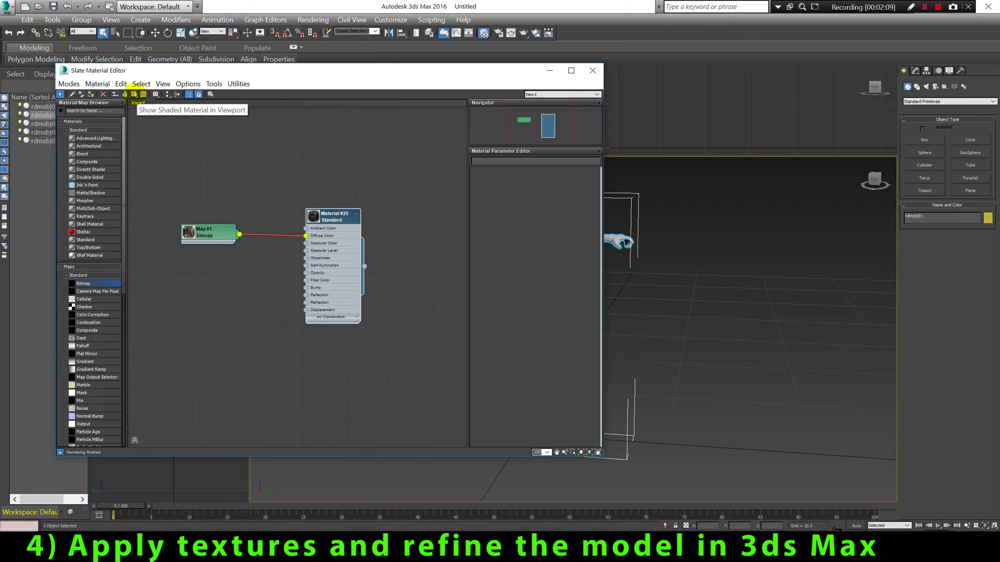
{"action": "left_click", "coordinate": [134, 94]}
{"action": "mouse_move", "coordinate": [339, 76]}
{"action": "left_mouse_down"}
{"action": "mouse_move", "coordinate": [129, 80]}
{"action": "mouse_move", "coordinate": [362, 65]}
{"action": "mouse_move", "coordinate": [354, 72]}
{"action": "left_mouse_up"}
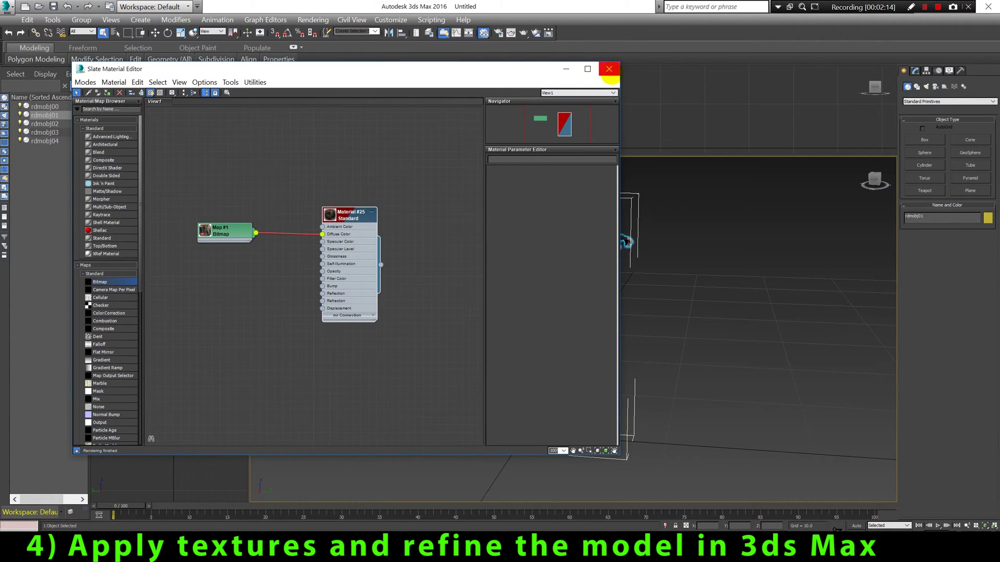
{"action": "left_click", "coordinate": [609, 68]}
{"action": "scroll", "coordinate": [660, 213], "scroll_direction": "up", "scroll_amount": 5}
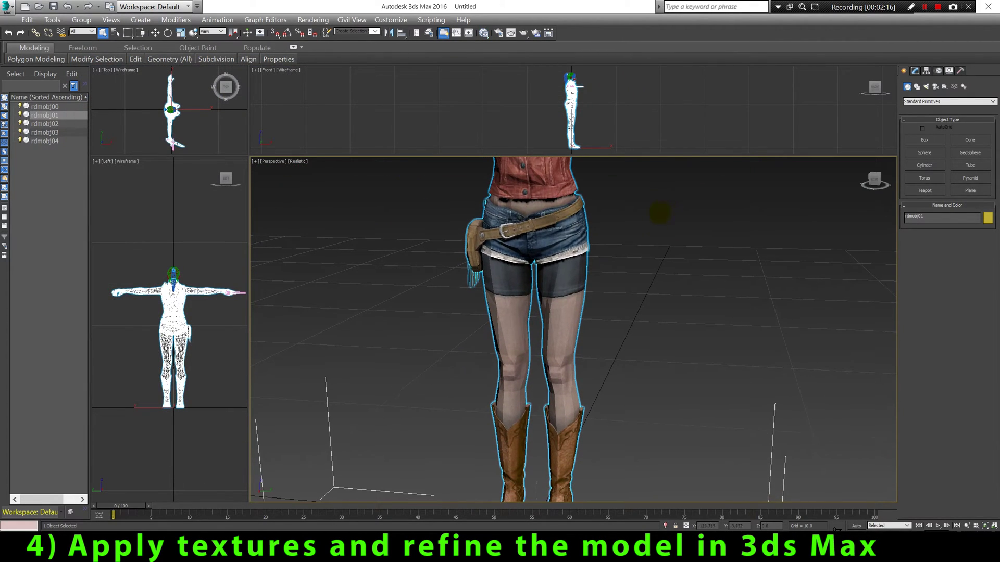
{"action": "left_click", "coordinate": [313, 19]}
{"action": "left_click", "coordinate": [316, 33]}
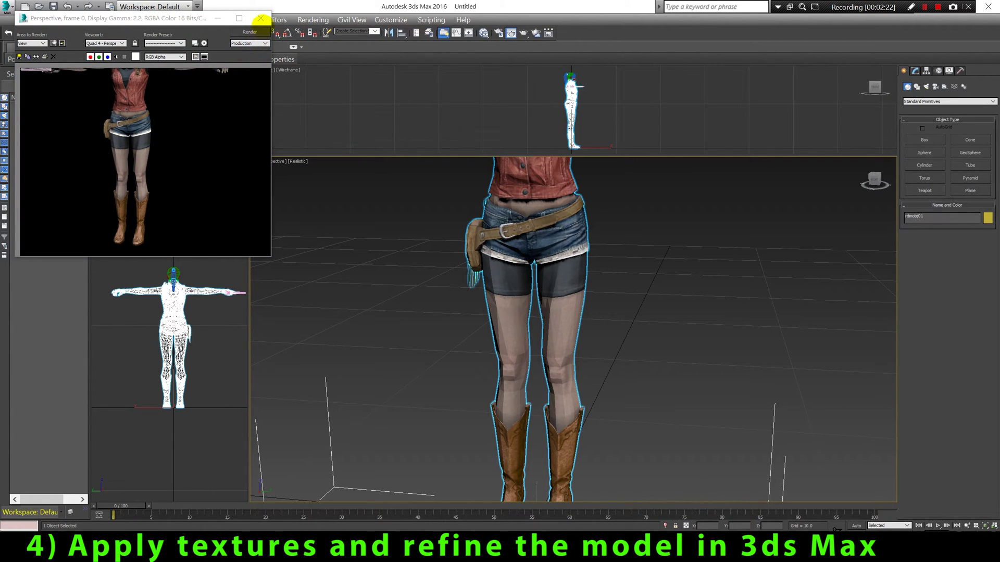
{"action": "left_click", "coordinate": [260, 18]}
{"action": "left_click_drag", "start_coordinate": [875, 179], "coordinate": [761, 223]}
{"action": "scroll", "coordinate": [761, 223], "scroll_direction": "down", "scroll_amount": 4}
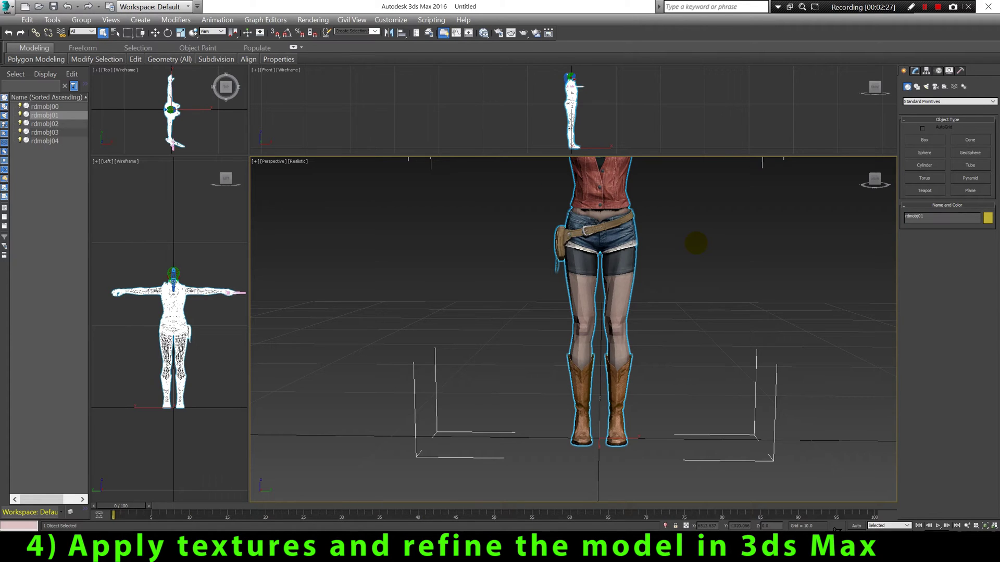
{"action": "middle_click_drag", "start_coordinate": [696, 244], "coordinate": [617, 301], "text": "alt"}
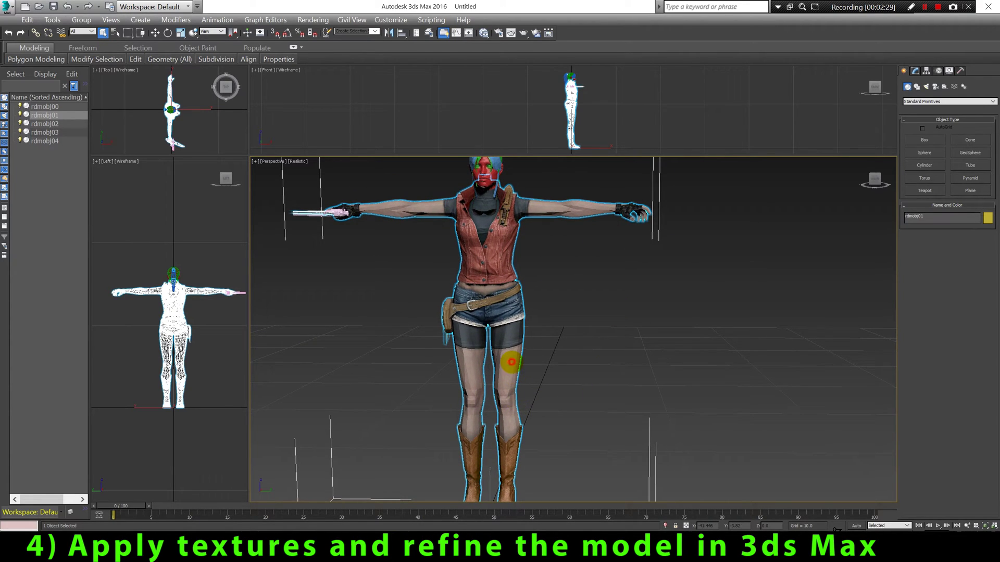
- Enter Vertex mode on rdmobj01 and select all of its vertices
{"action": "left_click", "coordinate": [916, 70]}
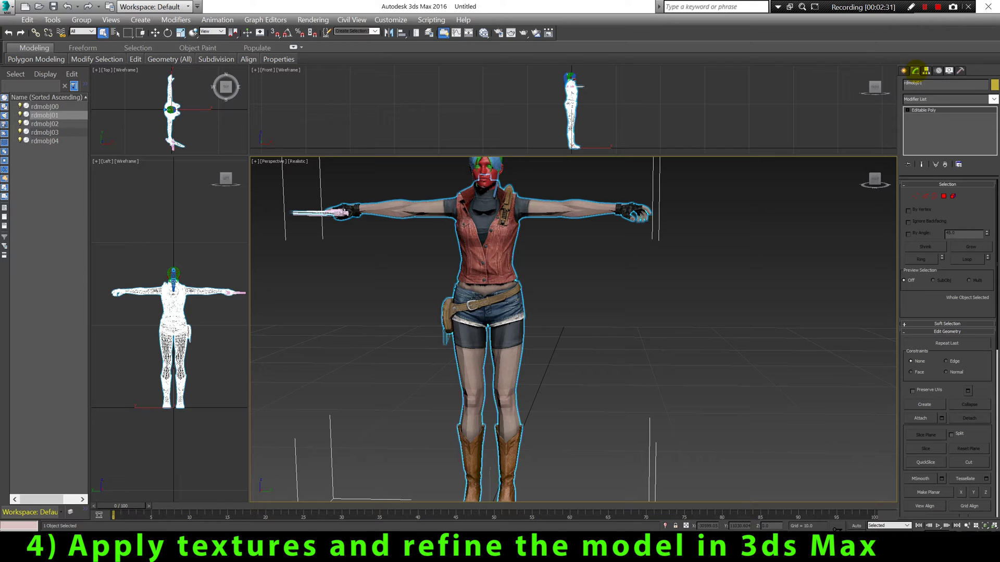
{"action": "left_click", "coordinate": [924, 110]}
{"action": "key", "text": "1"}
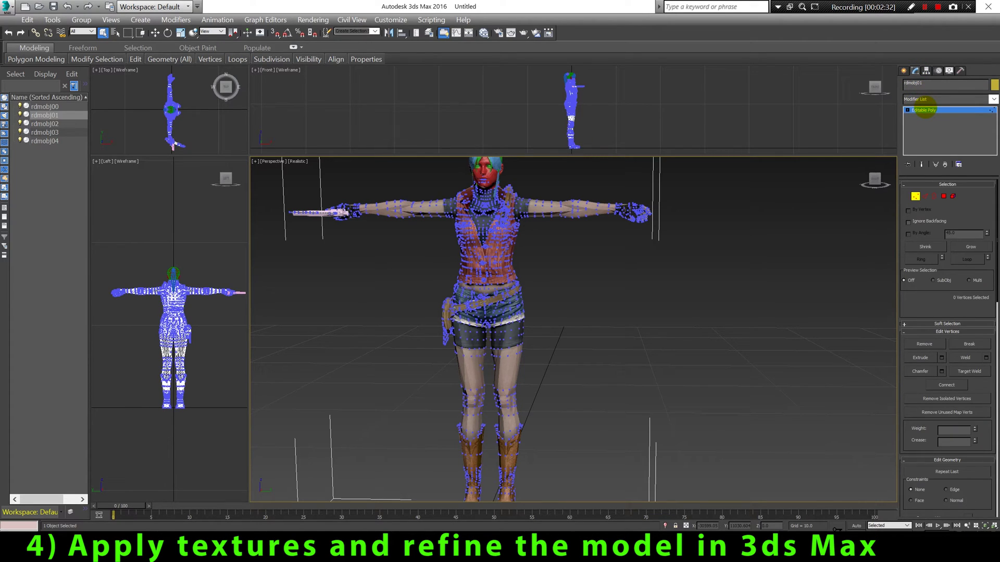
{"action": "left_click", "coordinate": [915, 195]}
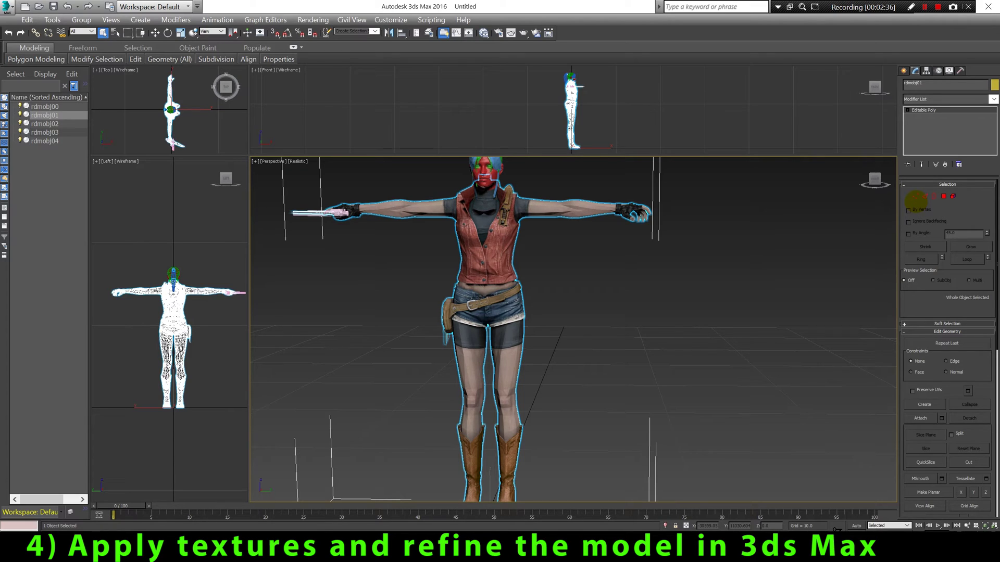
{"action": "left_click", "coordinate": [915, 196]}
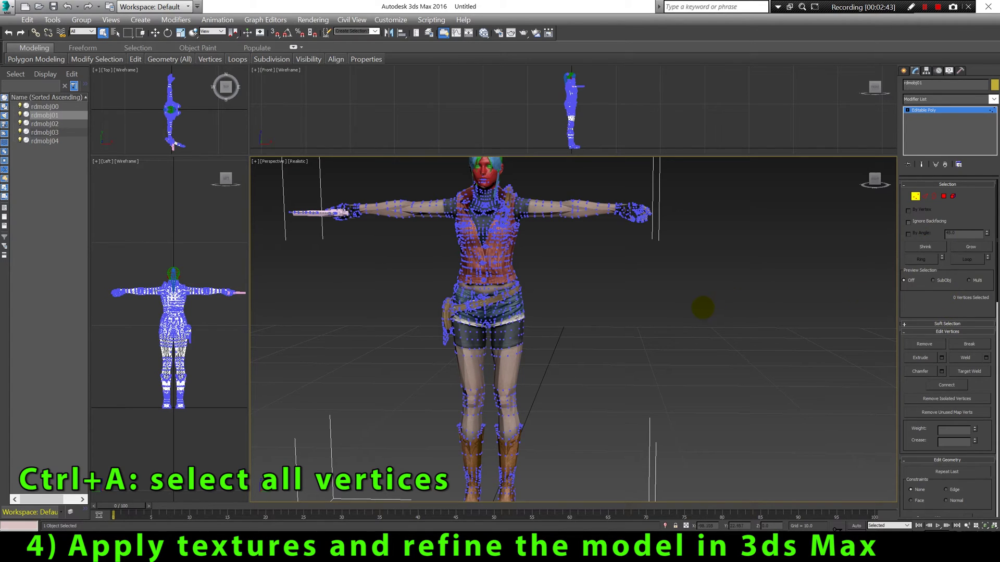
{"action": "key", "text": "ctrl+a"}
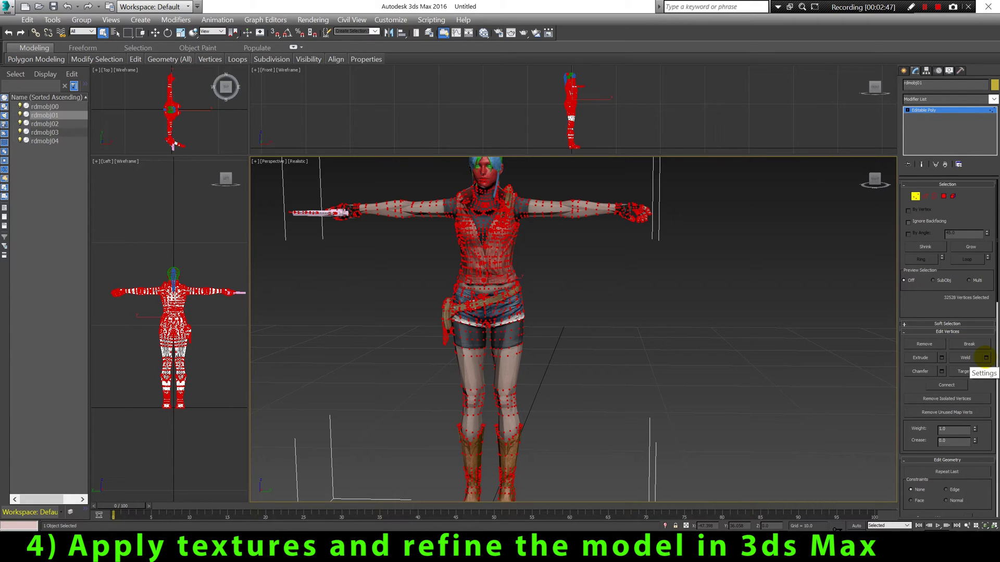
- Weld the vertices at a 0.001 threshold (32528 to 5937), then exit and deselect
{"action": "left_click", "coordinate": [986, 357]}
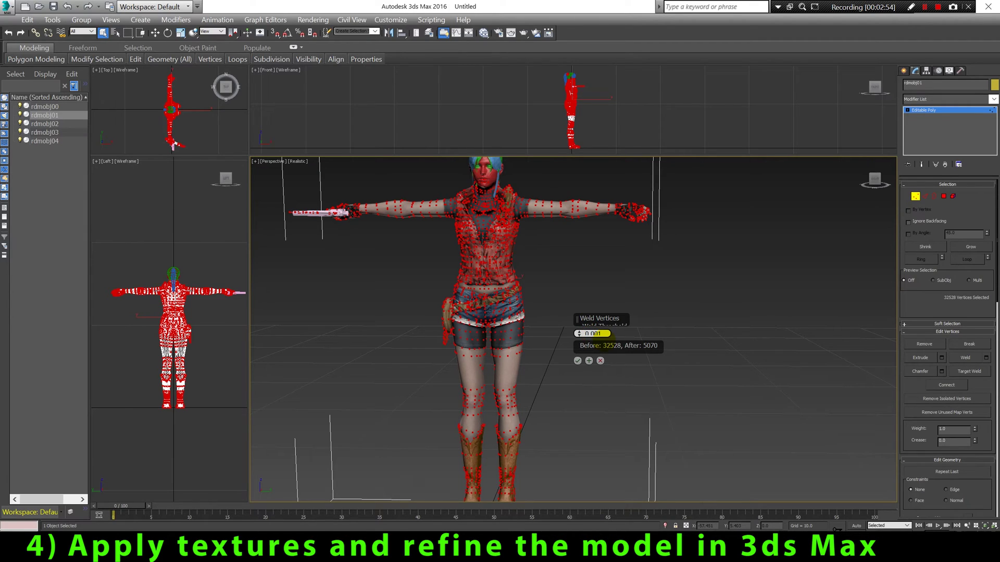
{"action": "key", "text": "Return"}
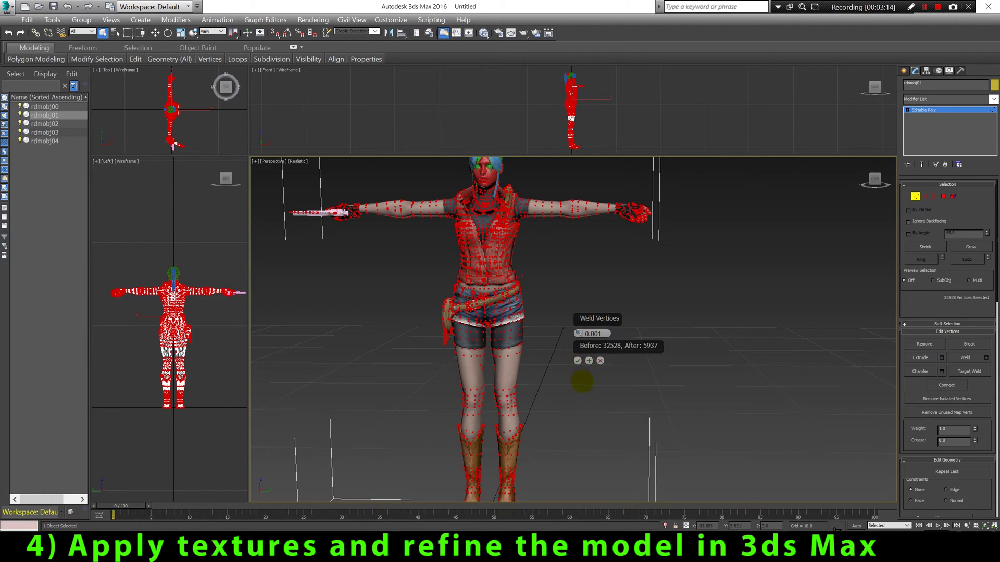
{"action": "left_click", "coordinate": [578, 360]}
{"action": "left_click", "coordinate": [578, 363]}
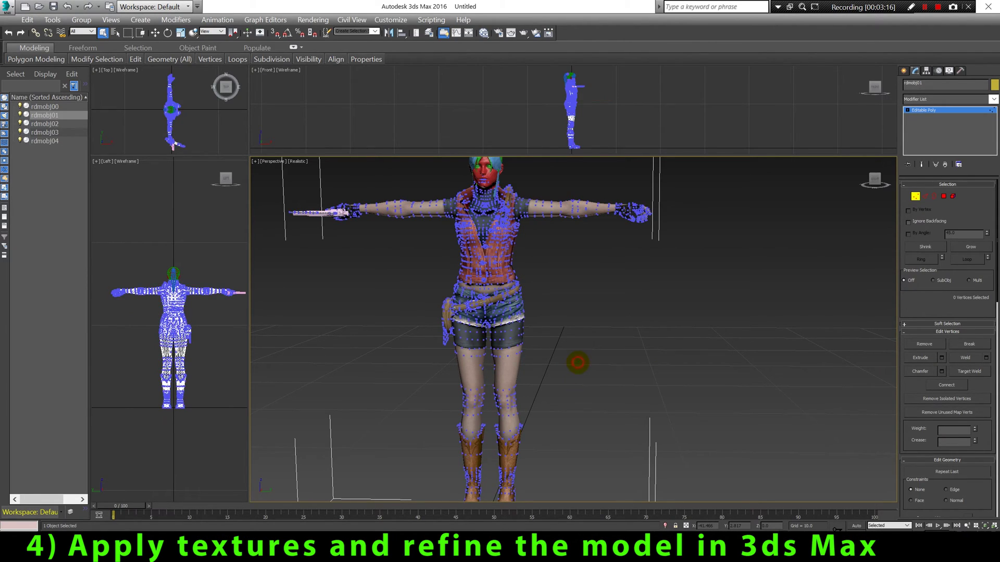
{"action": "left_click", "coordinate": [915, 196]}
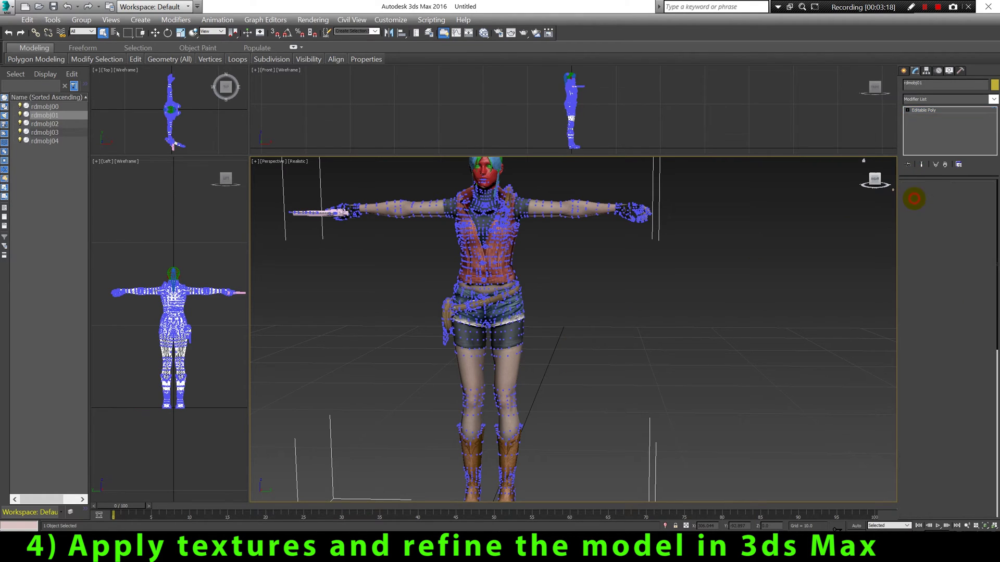
{"action": "left_click", "coordinate": [669, 287]}
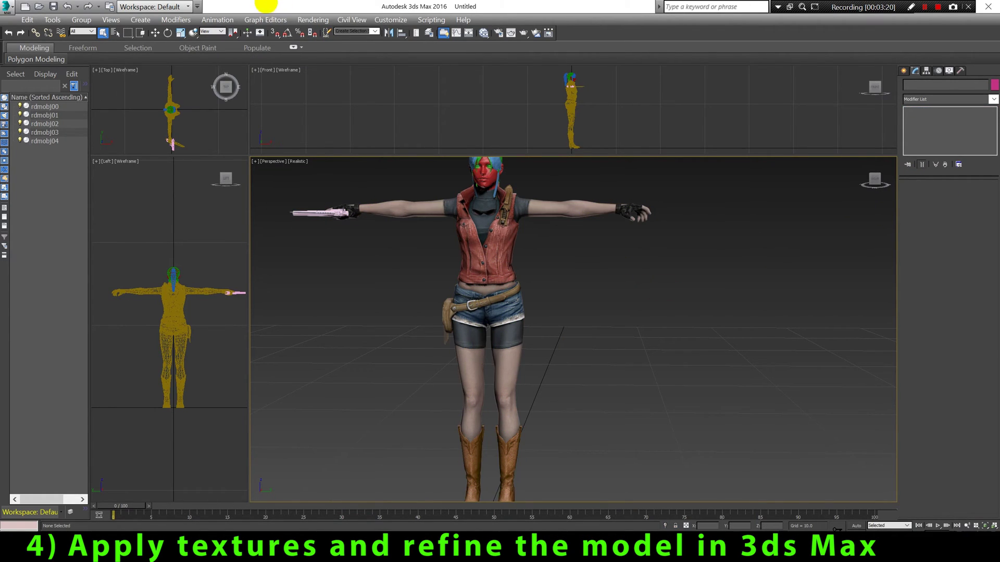
{"action": "scroll", "coordinate": [377, 276], "scroll_direction": "up", "scroll_amount": 3}
{"action": "middle_click_drag", "start_coordinate": [376, 276], "coordinate": [364, 165]}
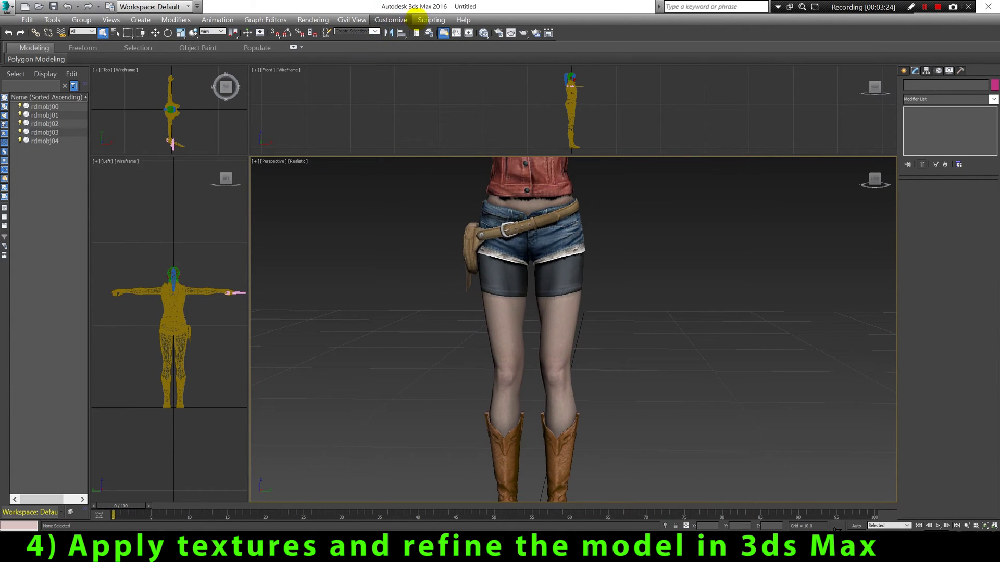
{"action": "left_click", "coordinate": [315, 20]}
{"action": "left_click", "coordinate": [320, 32]}
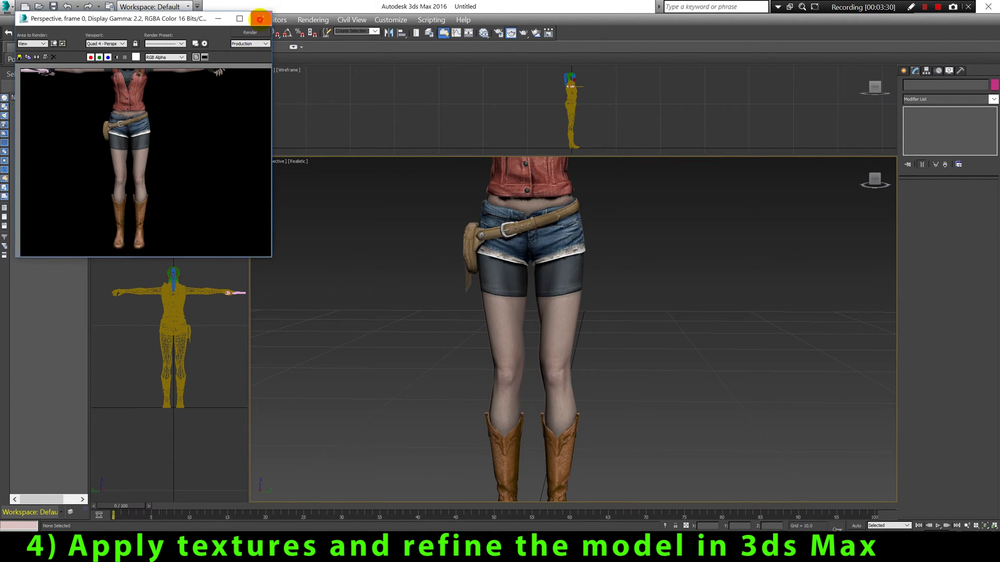
{"action": "left_click", "coordinate": [261, 18]}
{"action": "scroll", "coordinate": [754, 241], "scroll_direction": "down", "scroll_amount": 2}
{"action": "mouse_move", "coordinate": [875, 180]}
{"action": "left_mouse_down"}
{"action": "mouse_move", "coordinate": [820, 181]}
{"action": "mouse_move", "coordinate": [871, 180]}
{"action": "mouse_move", "coordinate": [844, 180]}
{"action": "mouse_move", "coordinate": [865, 187]}
{"action": "left_mouse_up"}
{"action": "left_click", "coordinate": [874, 180]}
- Weld all vertices of head mesh rdmobj02, cutting its vertex count from 12354 to 1196
{"action": "left_click", "coordinate": [512, 230]}
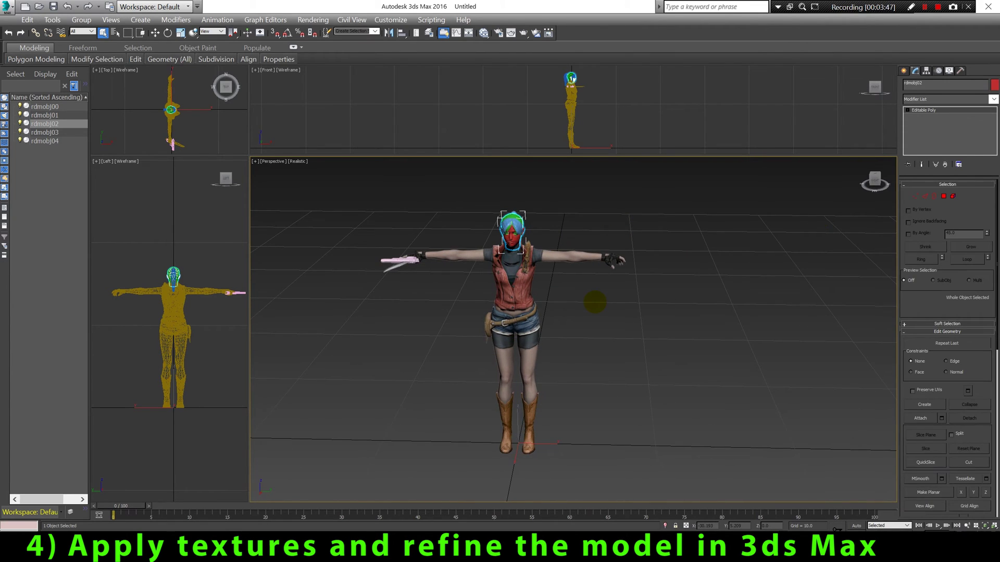
{"action": "scroll", "coordinate": [563, 223], "scroll_direction": "up", "scroll_amount": 6}
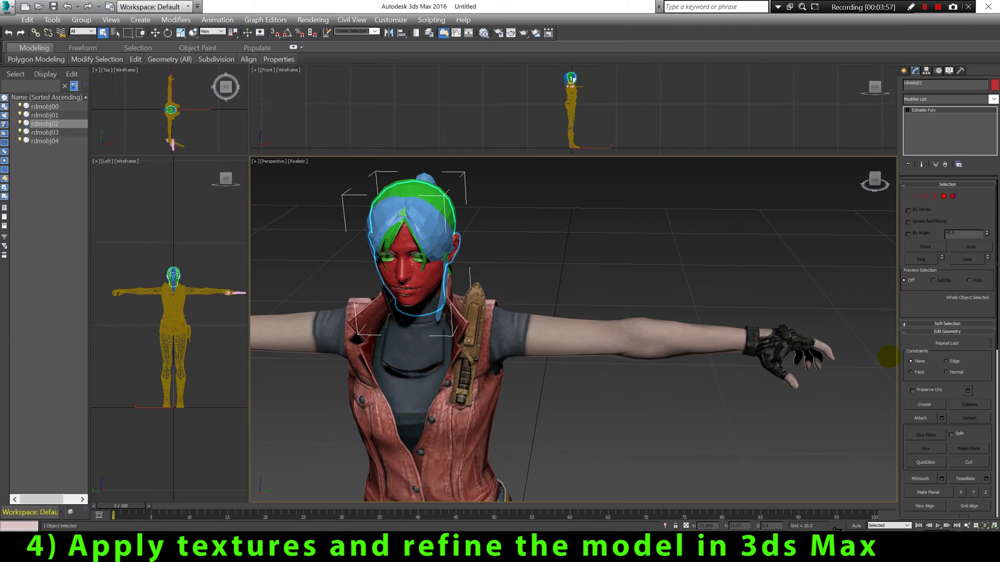
{"action": "left_click", "coordinate": [915, 196]}
{"action": "key", "text": "ctrl+a"}
{"action": "left_click", "coordinate": [986, 358]}
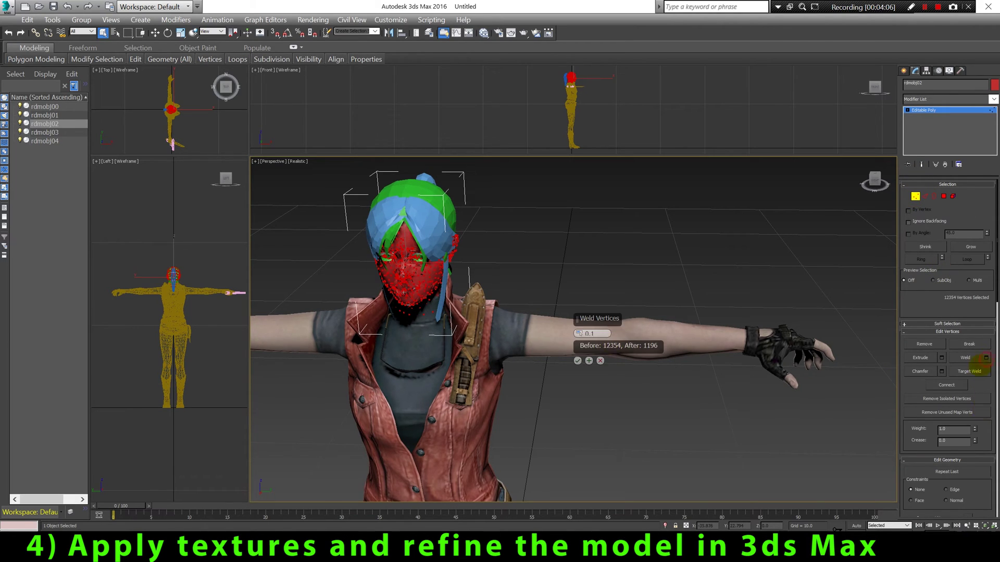
{"action": "left_click", "coordinate": [577, 360]}
{"action": "left_click", "coordinate": [436, 236]}
{"action": "key", "text": "1"}
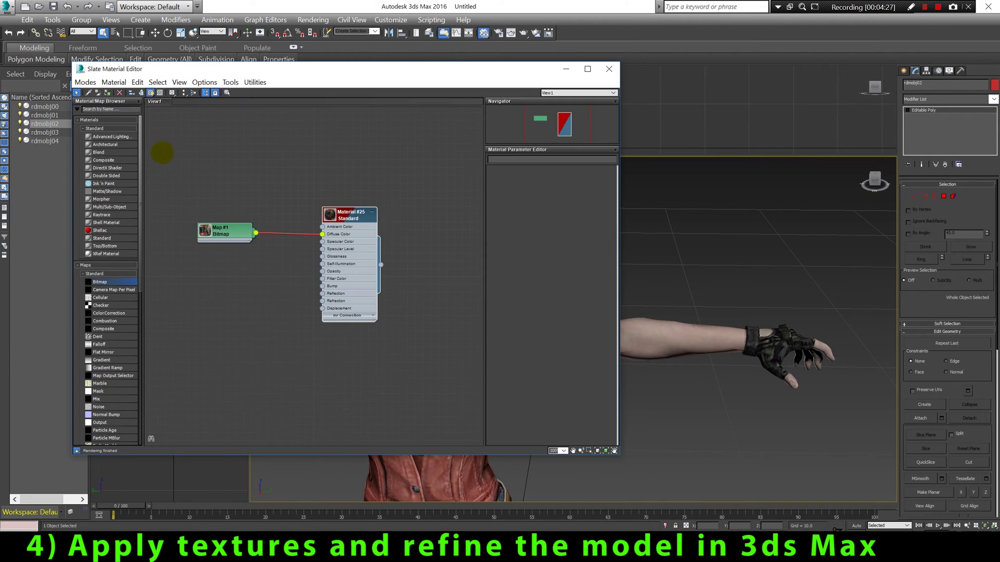
- Create a Standard material with a Bitmap texture wired into its Diffuse colour
{"action": "double_click", "coordinate": [102, 238]}
{"action": "left_click_drag", "start_coordinate": [99, 282], "coordinate": [385, 156]}
{"action": "double_click", "coordinate": [267, 217]}
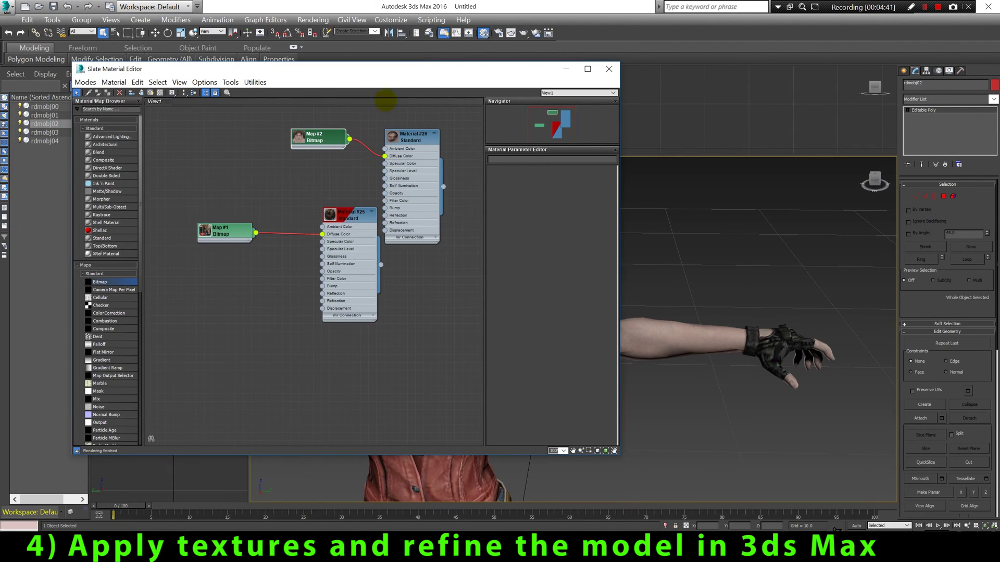
{"action": "left_click_drag", "start_coordinate": [405, 75], "coordinate": [172, 89]}
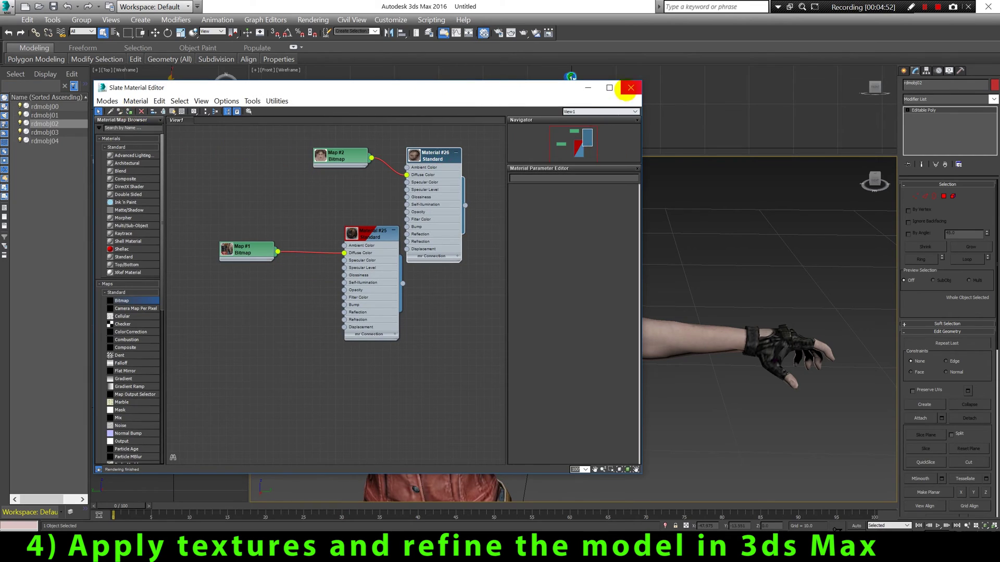
{"action": "left_click", "coordinate": [628, 89]}
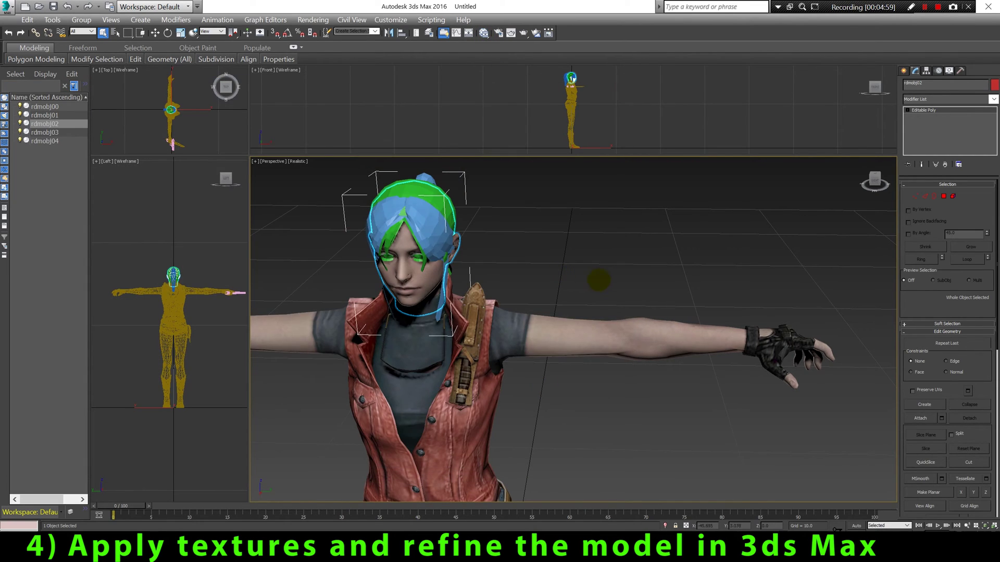
- Weld the vertices of hair mesh rdmobj03
{"action": "left_click", "coordinate": [427, 244]}
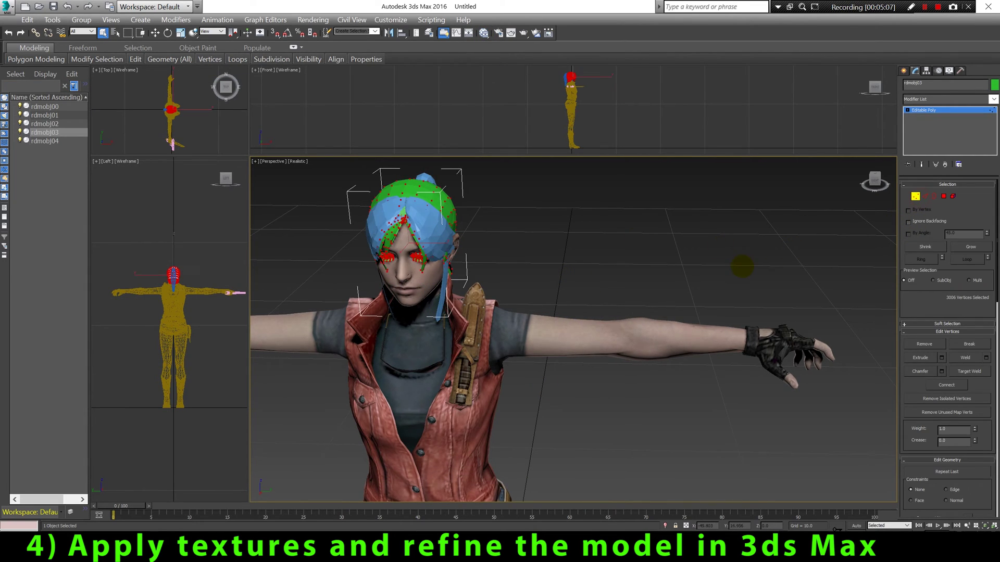
{"action": "left_click", "coordinate": [985, 358]}
{"action": "left_click", "coordinate": [577, 361]}
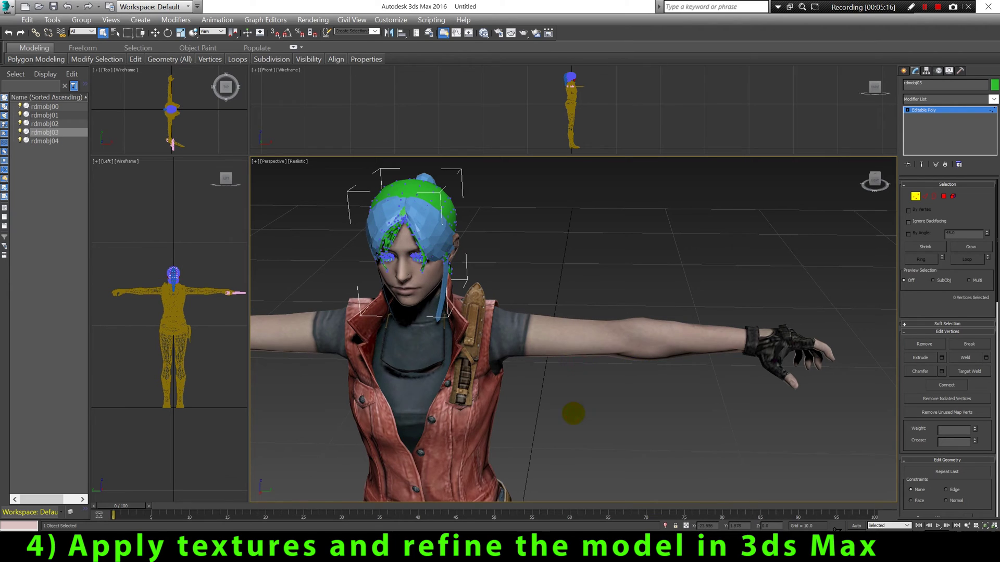
- Create another Standard material, load PCL1_hair_b.tga and PCL1_hair_a.tga, and wire them into Material #29's Diffuse
{"action": "left_click", "coordinate": [911, 111]}
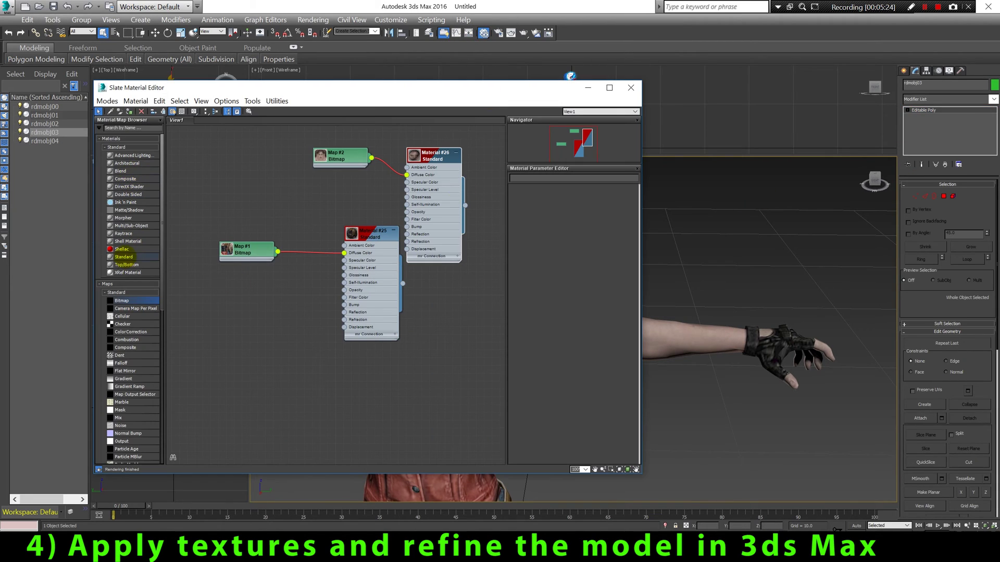
{"action": "double_click", "coordinate": [123, 257]}
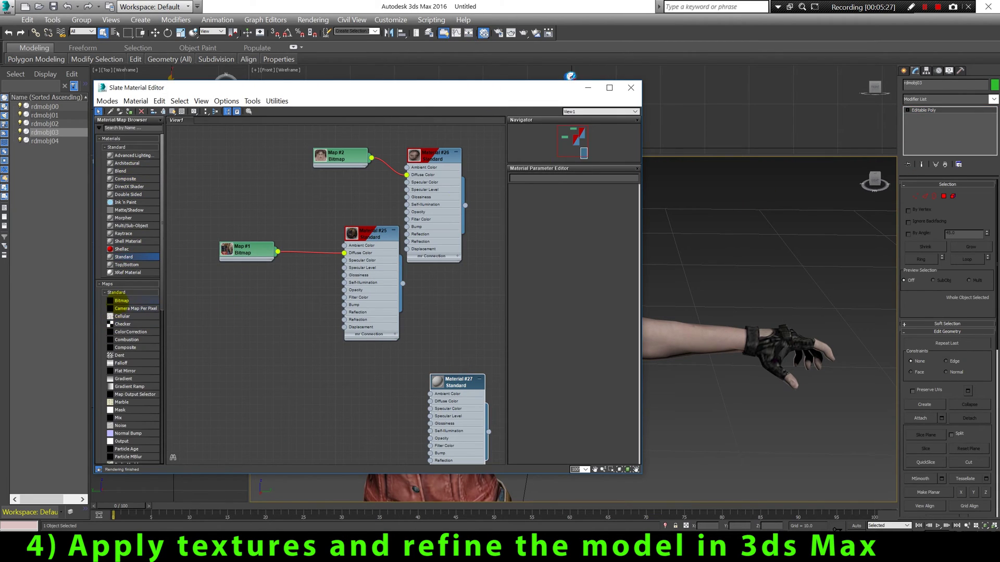
{"action": "double_click", "coordinate": [122, 301]}
{"action": "left_click", "coordinate": [115, 123]}
{"action": "left_click", "coordinate": [110, 134]}
{"action": "left_click", "coordinate": [107, 124]}
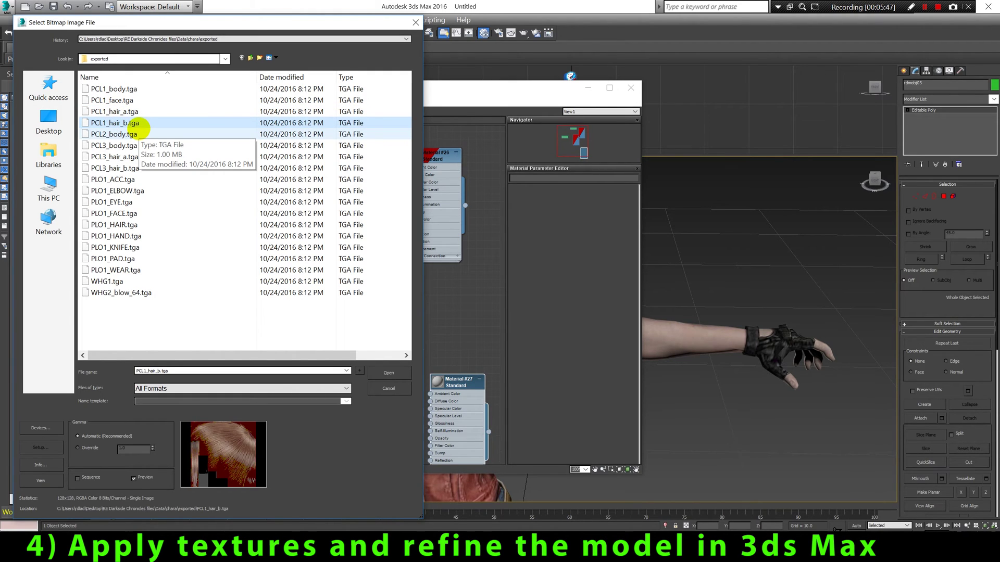
{"action": "left_click", "coordinate": [389, 373]}
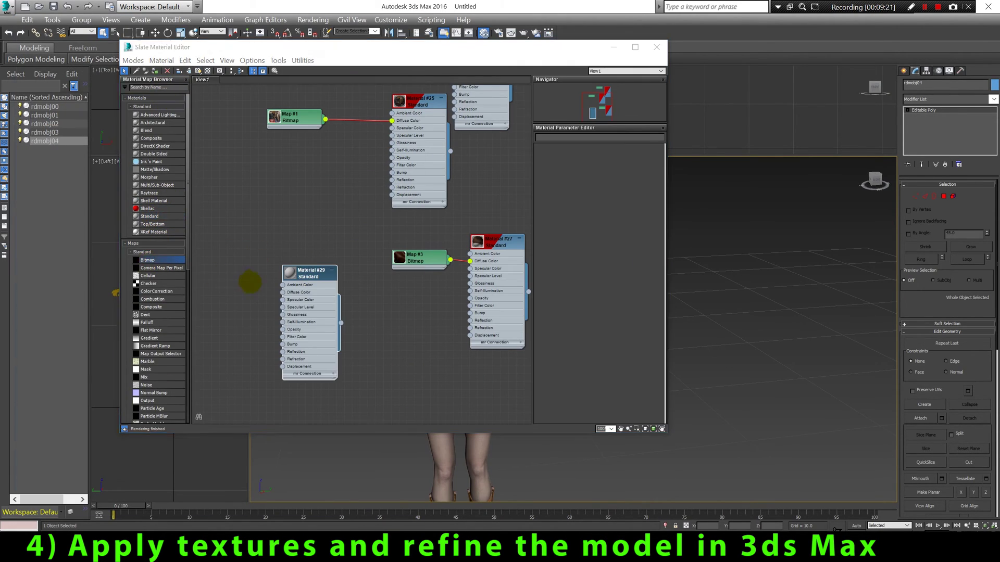
{"action": "left_click", "coordinate": [101, 118]}
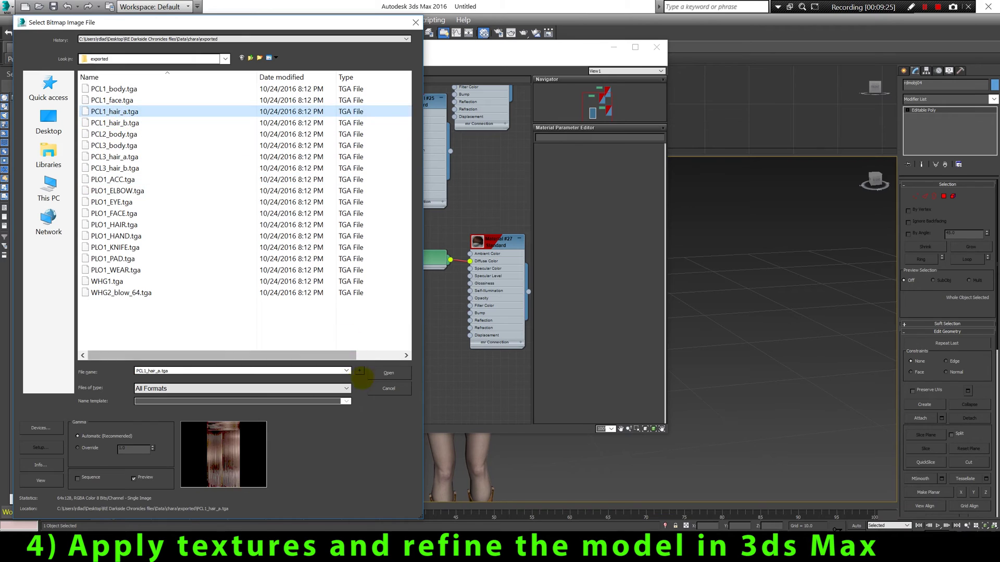
{"action": "left_click", "coordinate": [358, 379]}
{"action": "left_click_drag", "start_coordinate": [263, 267], "coordinate": [282, 292]}
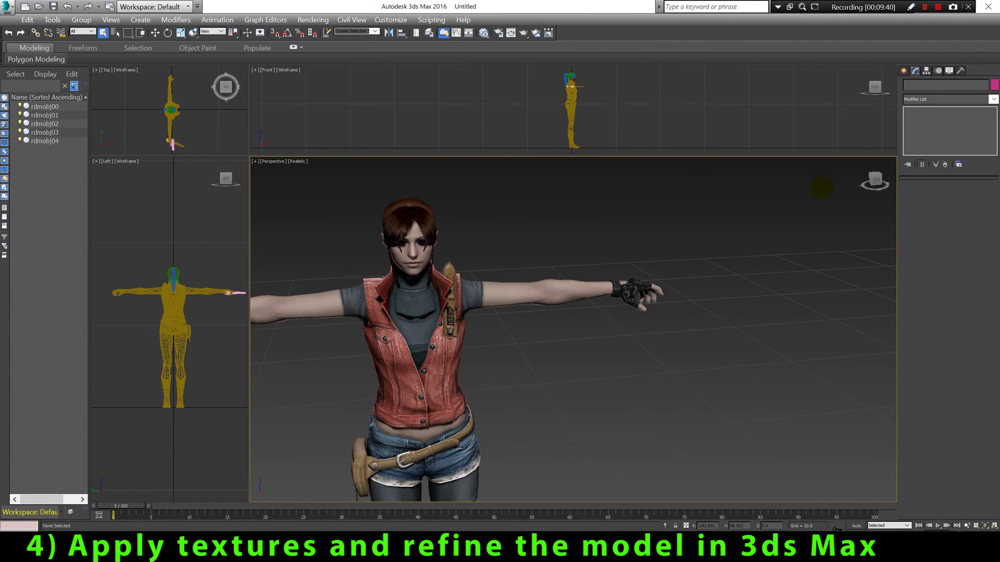
{"action": "scroll", "coordinate": [607, 260], "scroll_direction": "down", "scroll_amount": 10}
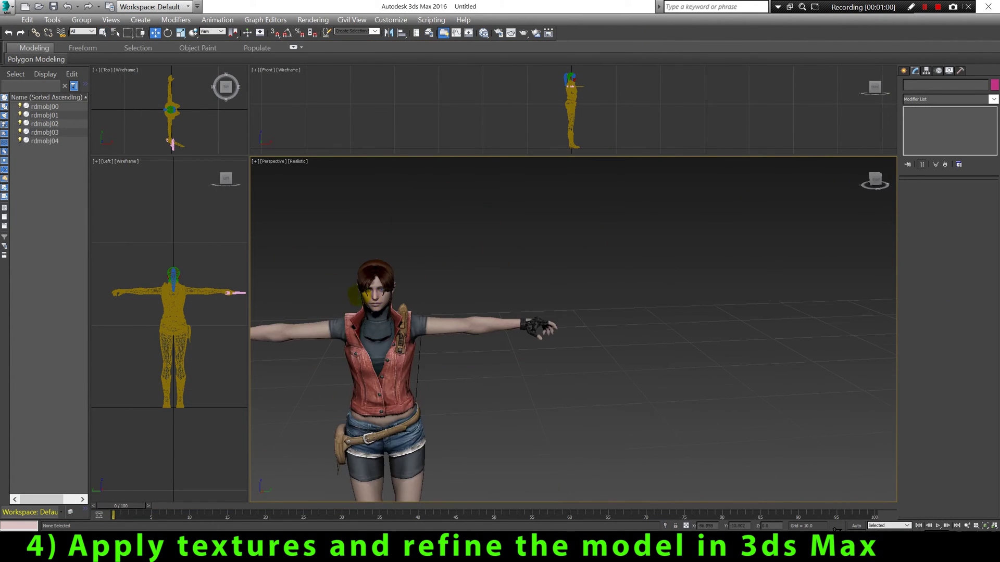
- Test-render a zoomed Perspective close-up of the character, then reopen the material editor for Material #29
{"action": "key", "text": "w"}
{"action": "scroll", "coordinate": [602, 260], "scroll_direction": "up", "scroll_amount": 10}
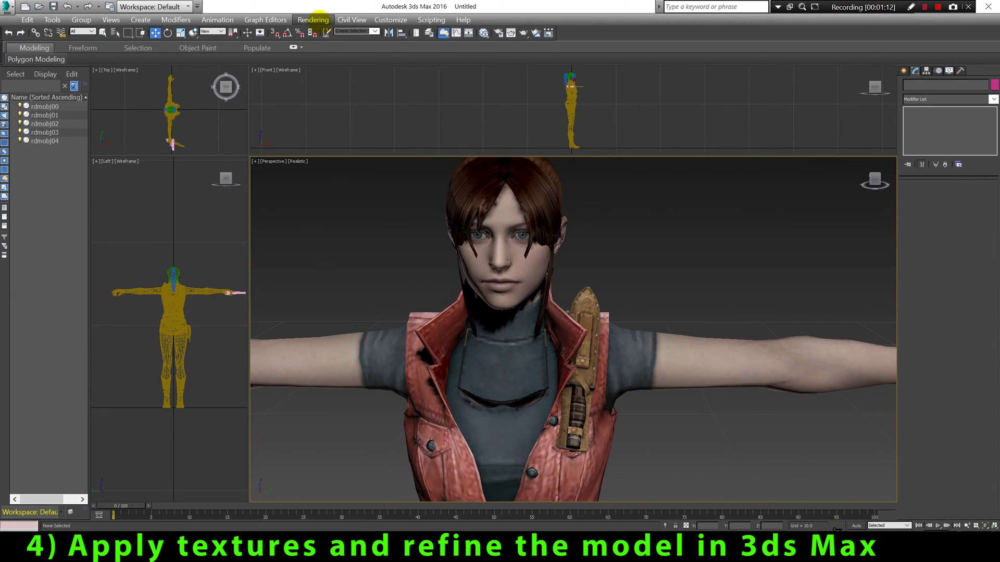
{"action": "key", "text": "shift+q"}
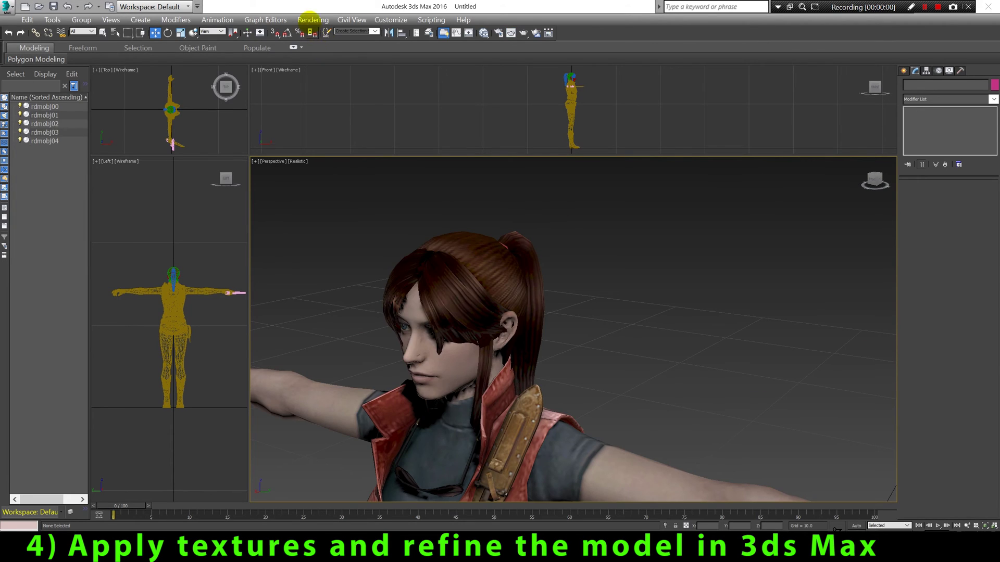
{"action": "key", "text": "shift+q"}
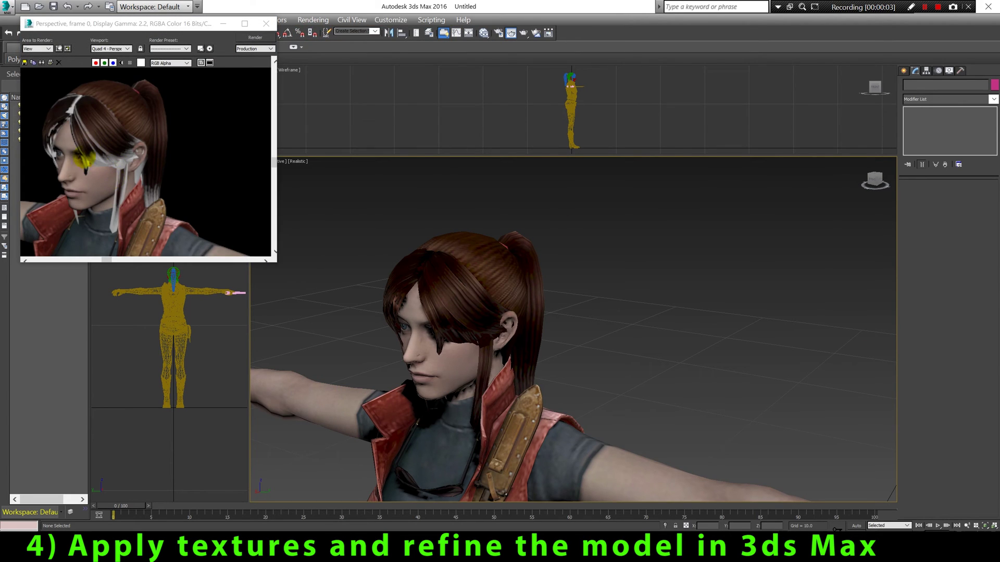
{"action": "left_click", "coordinate": [266, 24]}
{"action": "left_click", "coordinate": [484, 33]}
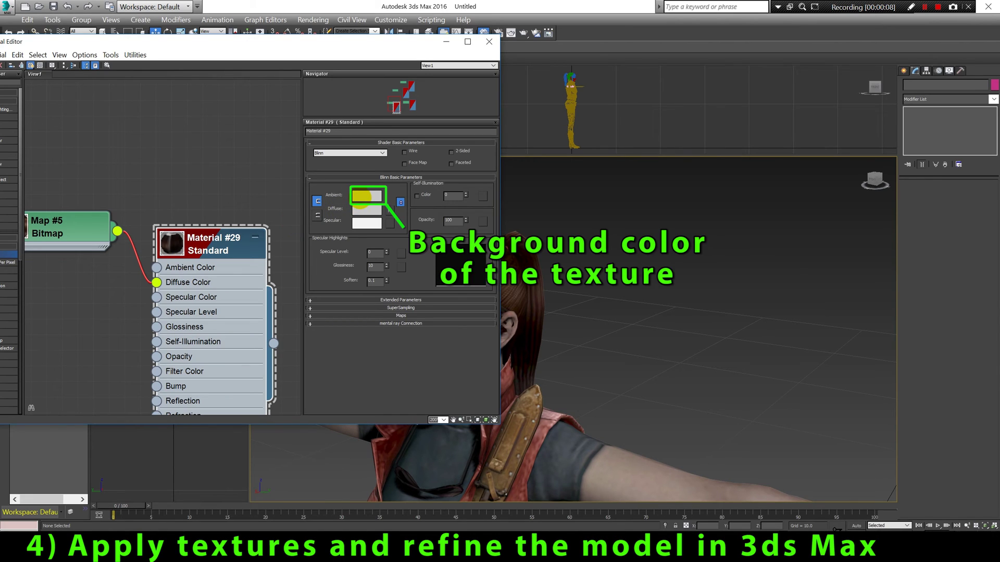
- Set Material #29's Ambient colour to black
{"action": "left_click", "coordinate": [365, 196]}
{"action": "left_click", "coordinate": [219, 151]}
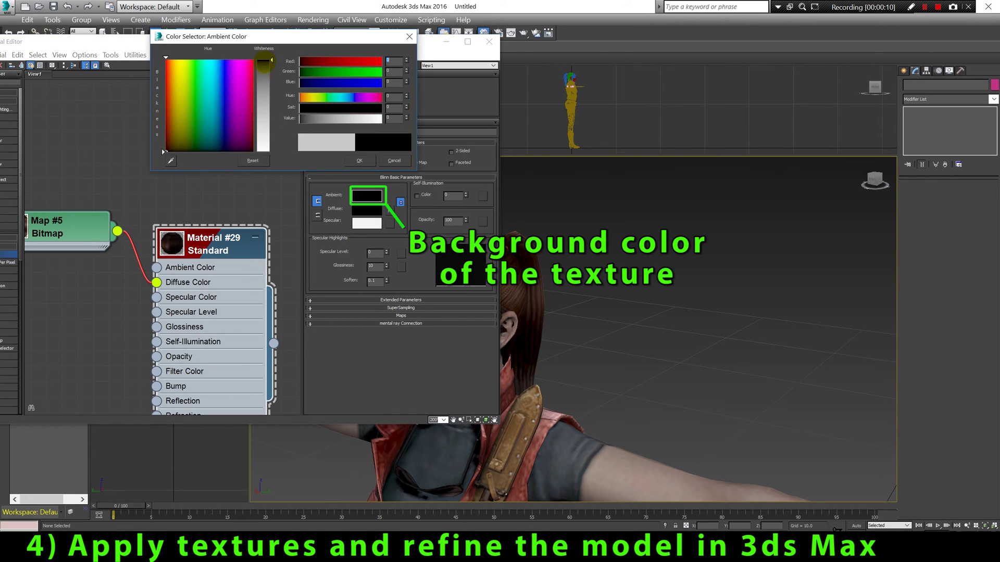
{"action": "left_click", "coordinate": [358, 162]}
{"action": "scroll", "coordinate": [183, 166], "scroll_direction": "down", "scroll_amount": 2}
{"action": "middle_click_drag", "start_coordinate": [183, 166], "coordinate": [257, 198]}
{"action": "left_click", "coordinate": [489, 42]}
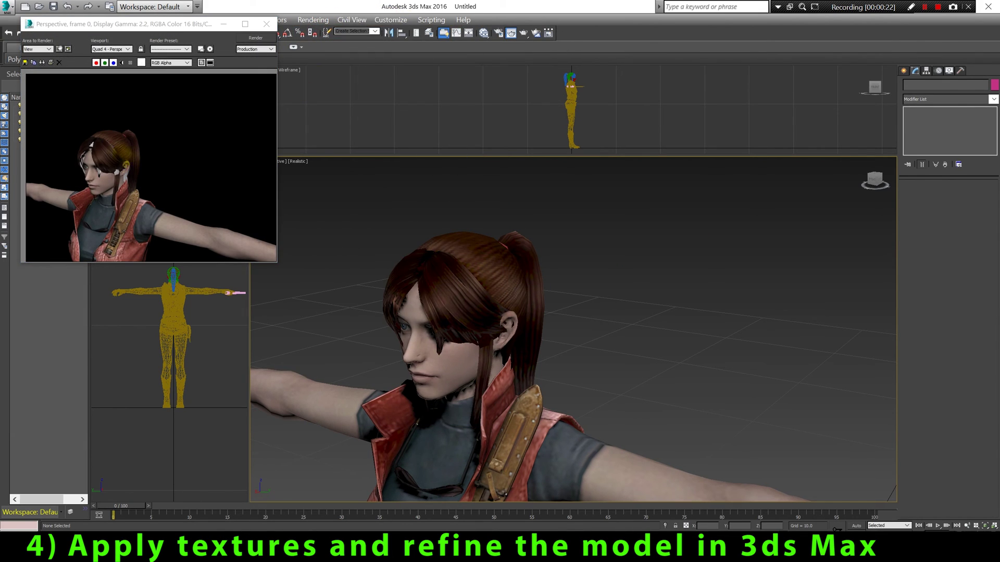
- Turn the view to the character's back and render it
{"action": "left_click", "coordinate": [266, 23]}
{"action": "left_click", "coordinate": [878, 181]}
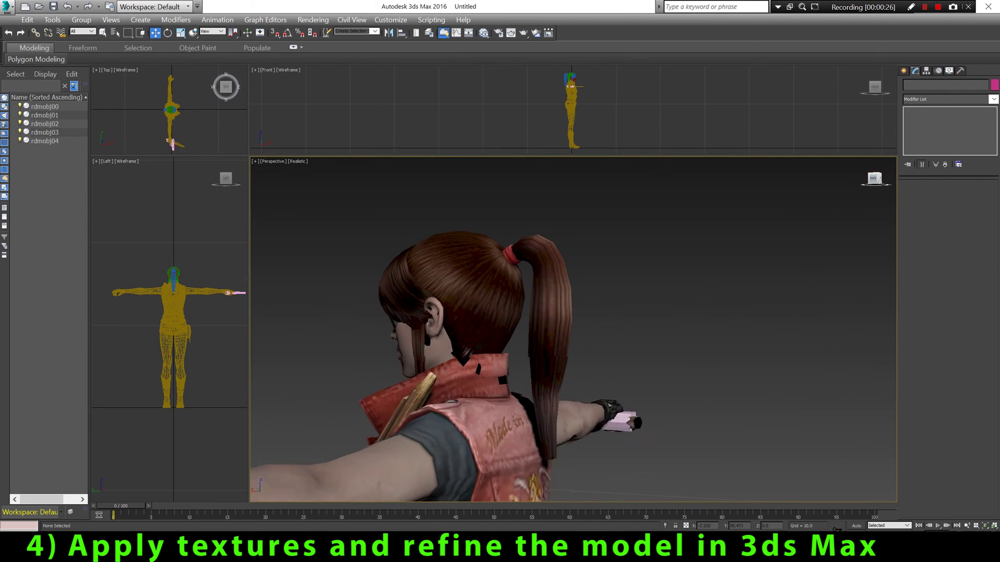
{"action": "left_click", "coordinate": [313, 19]}
{"action": "left_click", "coordinate": [323, 30]}
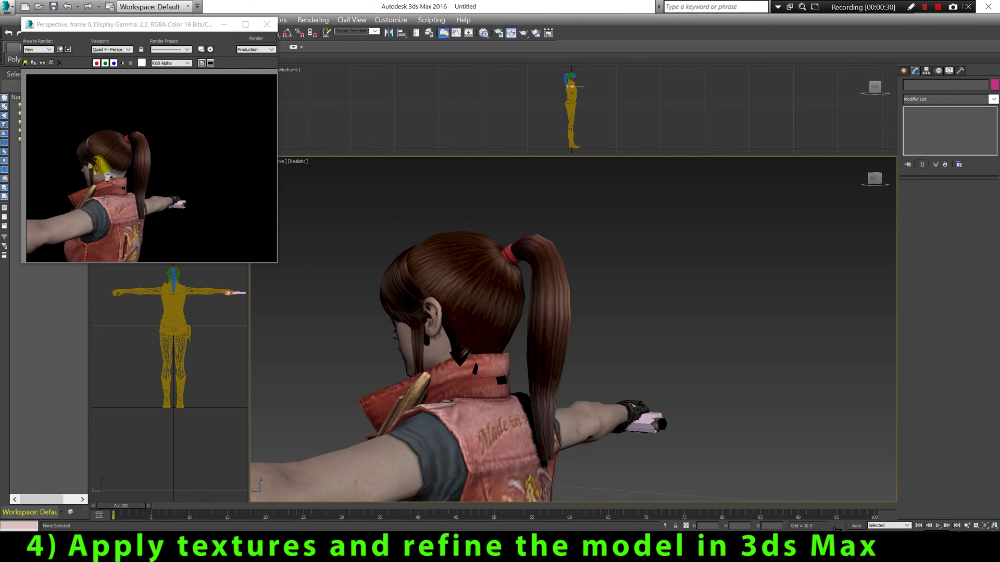
{"action": "left_click", "coordinate": [266, 24]}
- Set Material #27's Ambient colour to black and render the view again
{"action": "left_click", "coordinate": [483, 33]}
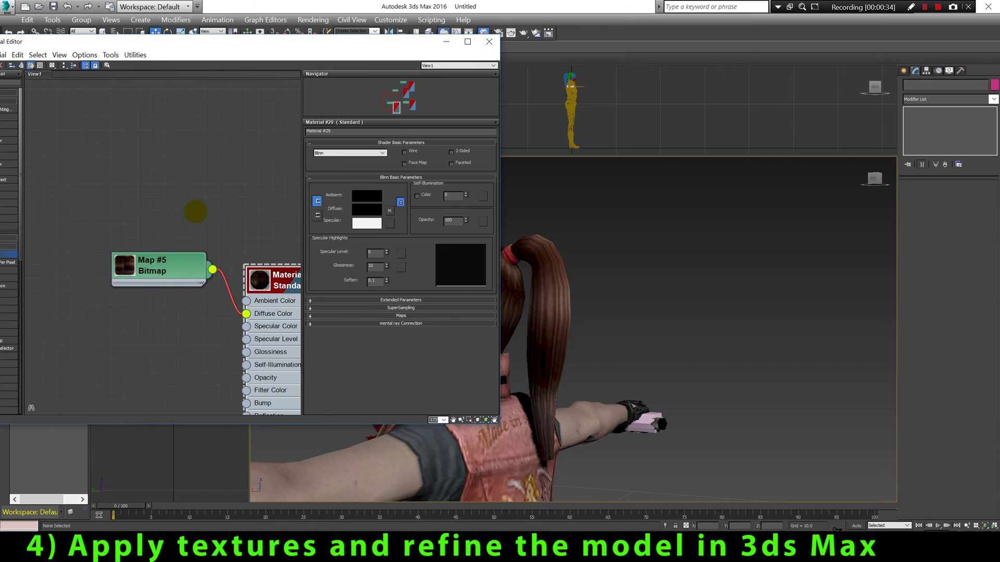
{"action": "left_click", "coordinate": [232, 248]}
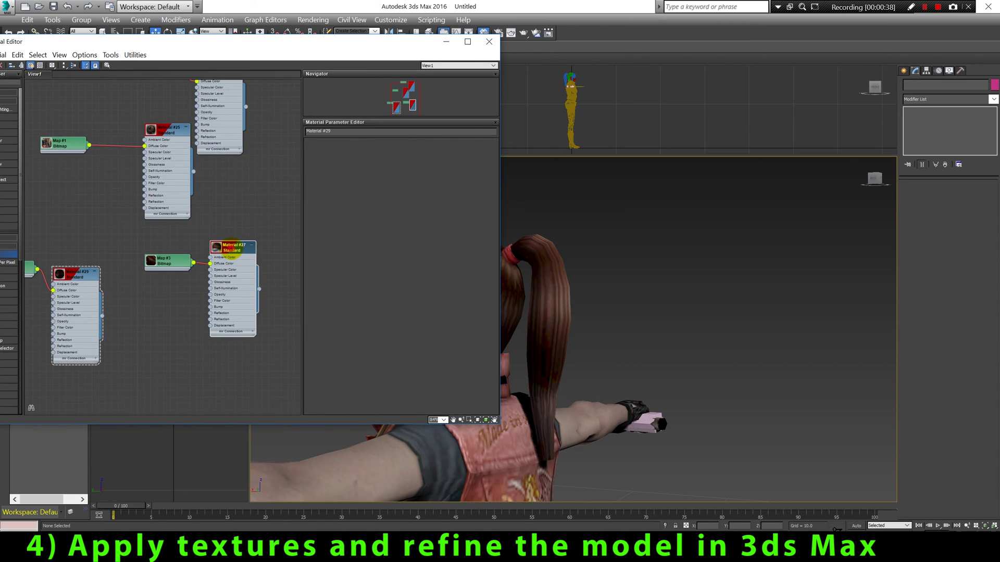
{"action": "scroll", "coordinate": [224, 250], "scroll_direction": "up", "scroll_amount": 5}
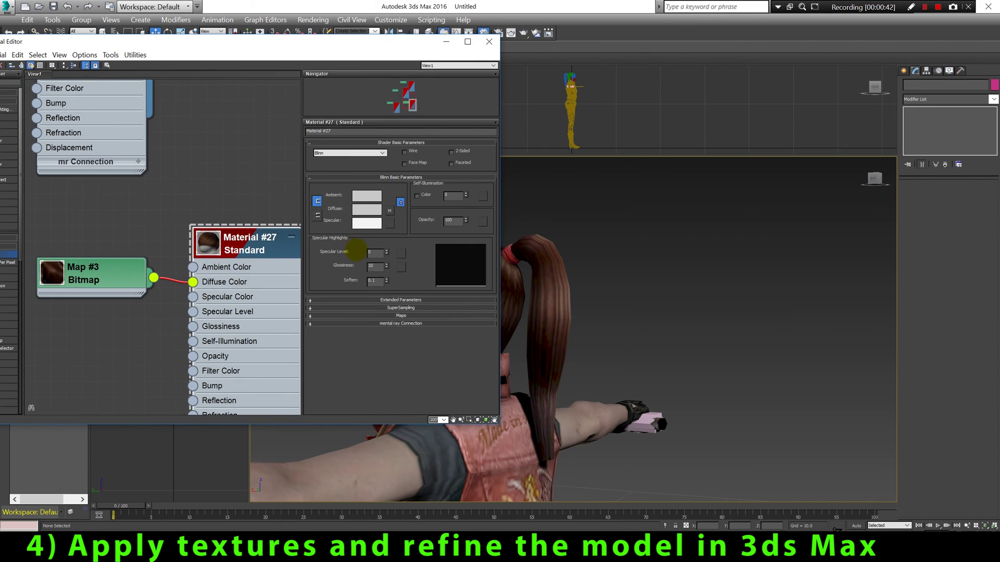
{"action": "left_click", "coordinate": [367, 195]}
{"action": "left_click", "coordinate": [263, 81]}
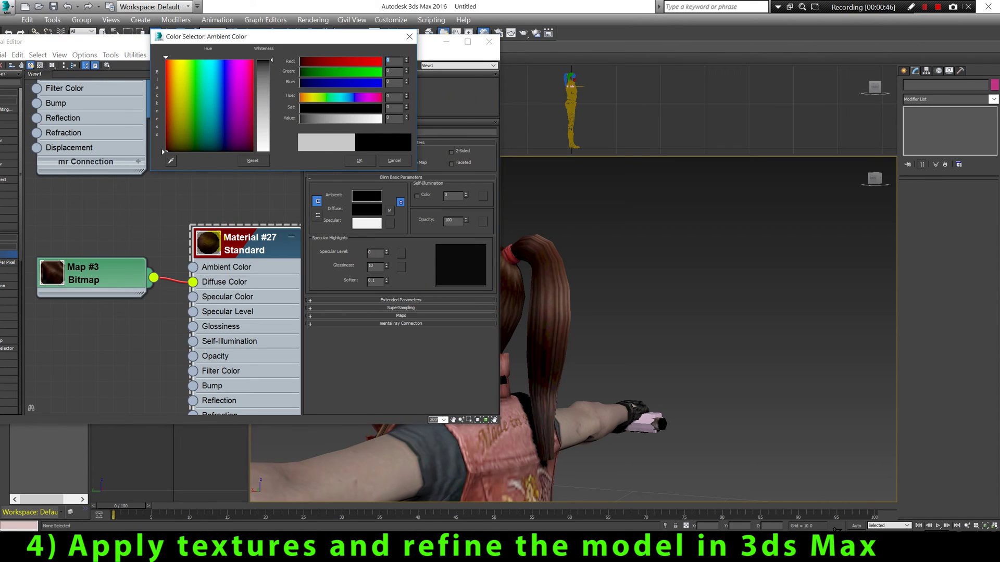
{"action": "left_click", "coordinate": [489, 42]}
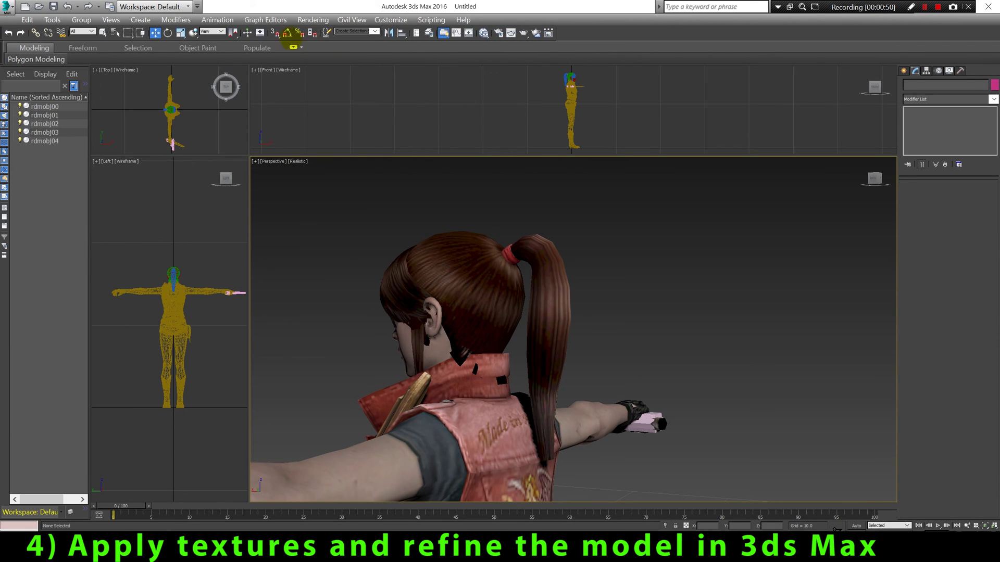
{"action": "key", "text": "shift+q"}
{"action": "left_click", "coordinate": [268, 20]}
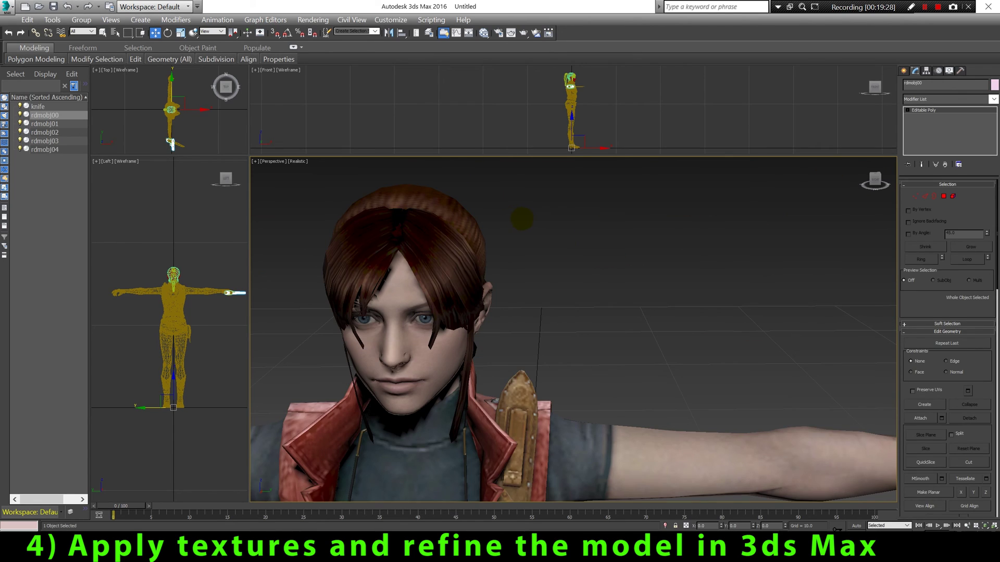
- Frame the character's head and render a close-up from Render Setup
{"action": "key", "text": "z"}
{"action": "left_click", "coordinate": [313, 20]}
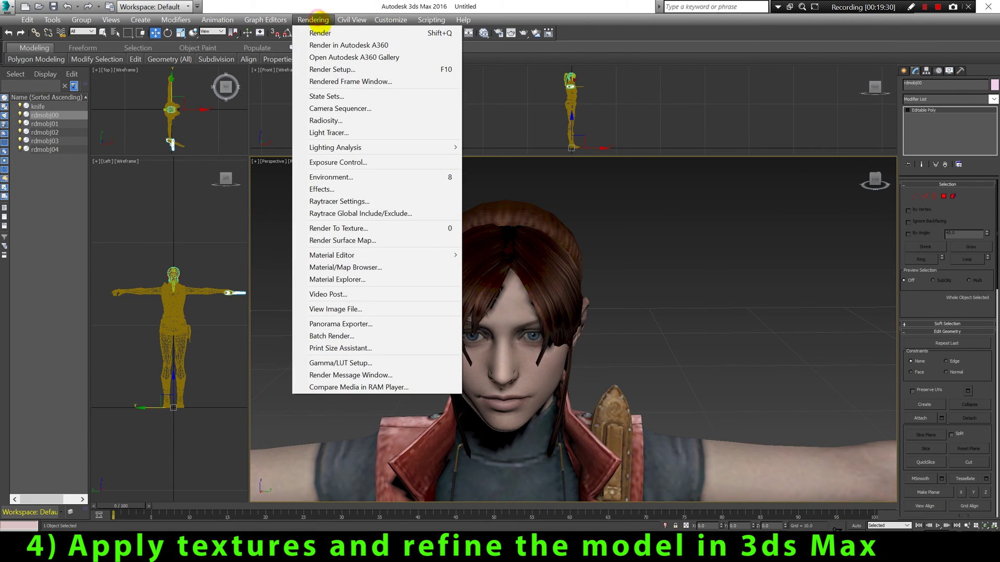
{"action": "left_click", "coordinate": [332, 70]}
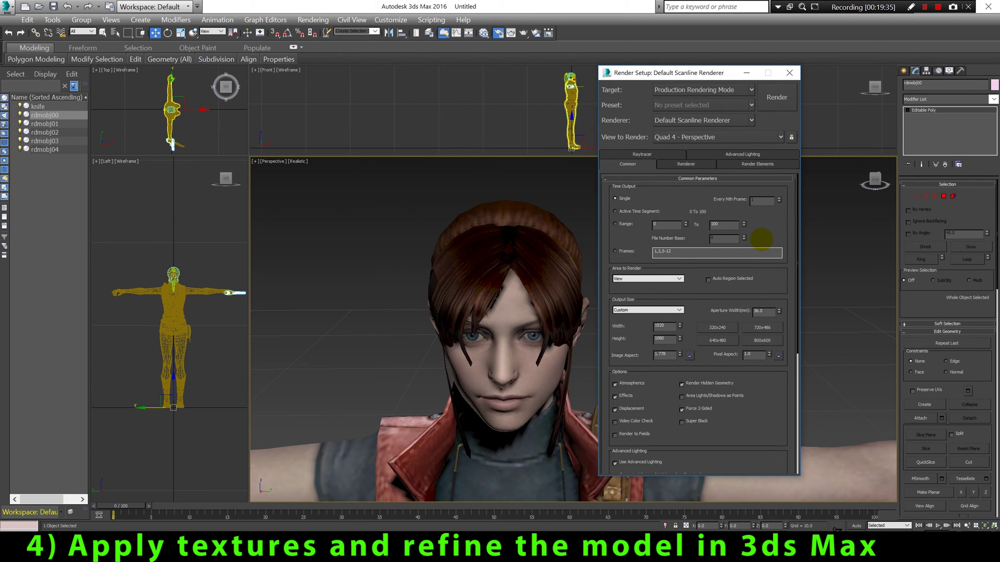
{"action": "left_click", "coordinate": [777, 97]}
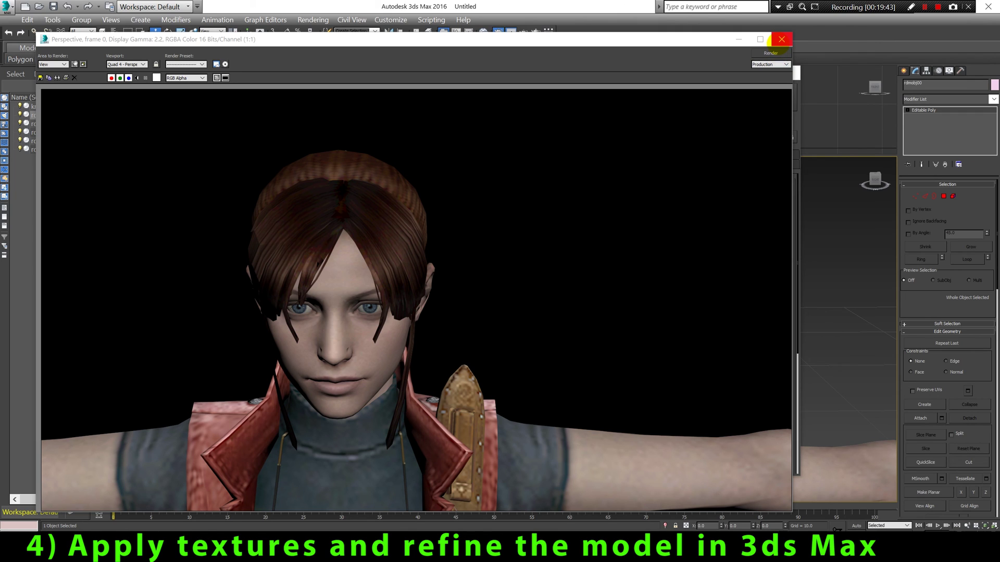
{"action": "left_click", "coordinate": [781, 40]}
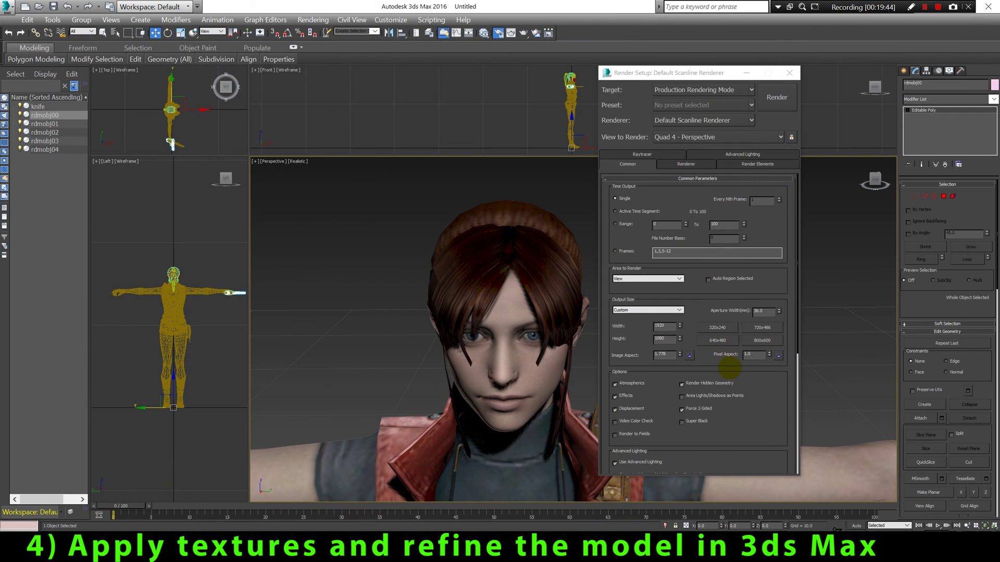